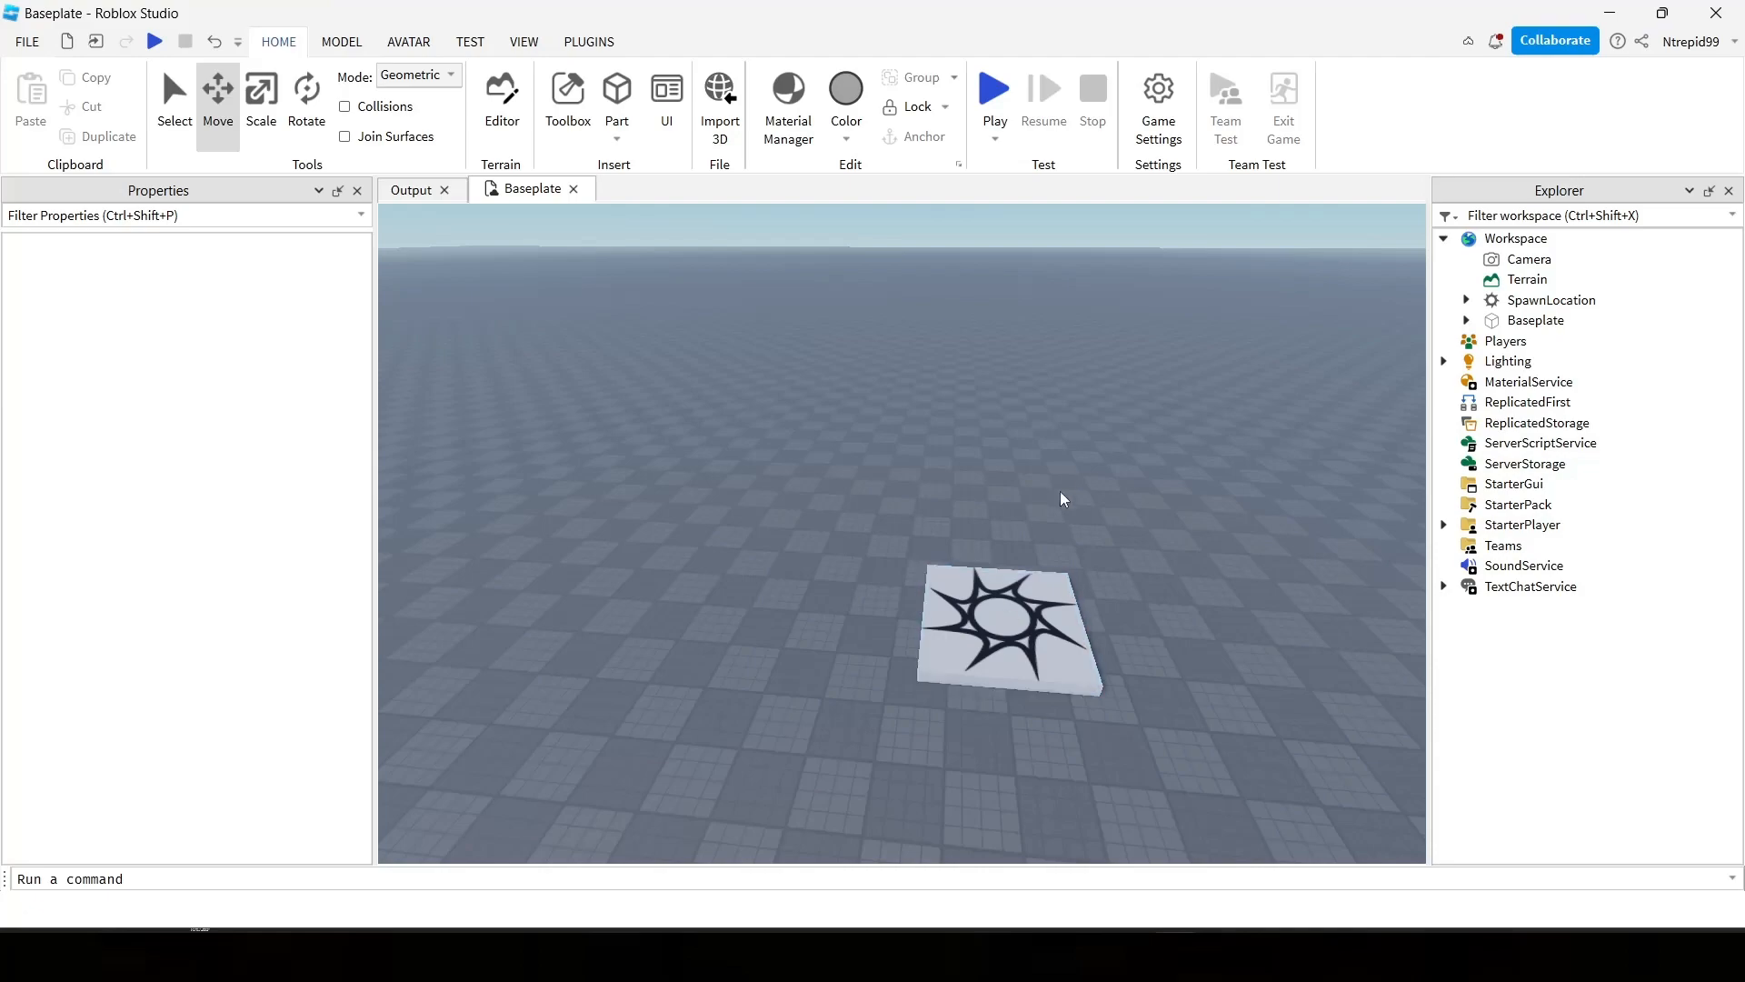
key(d)
key(w)
key(s)
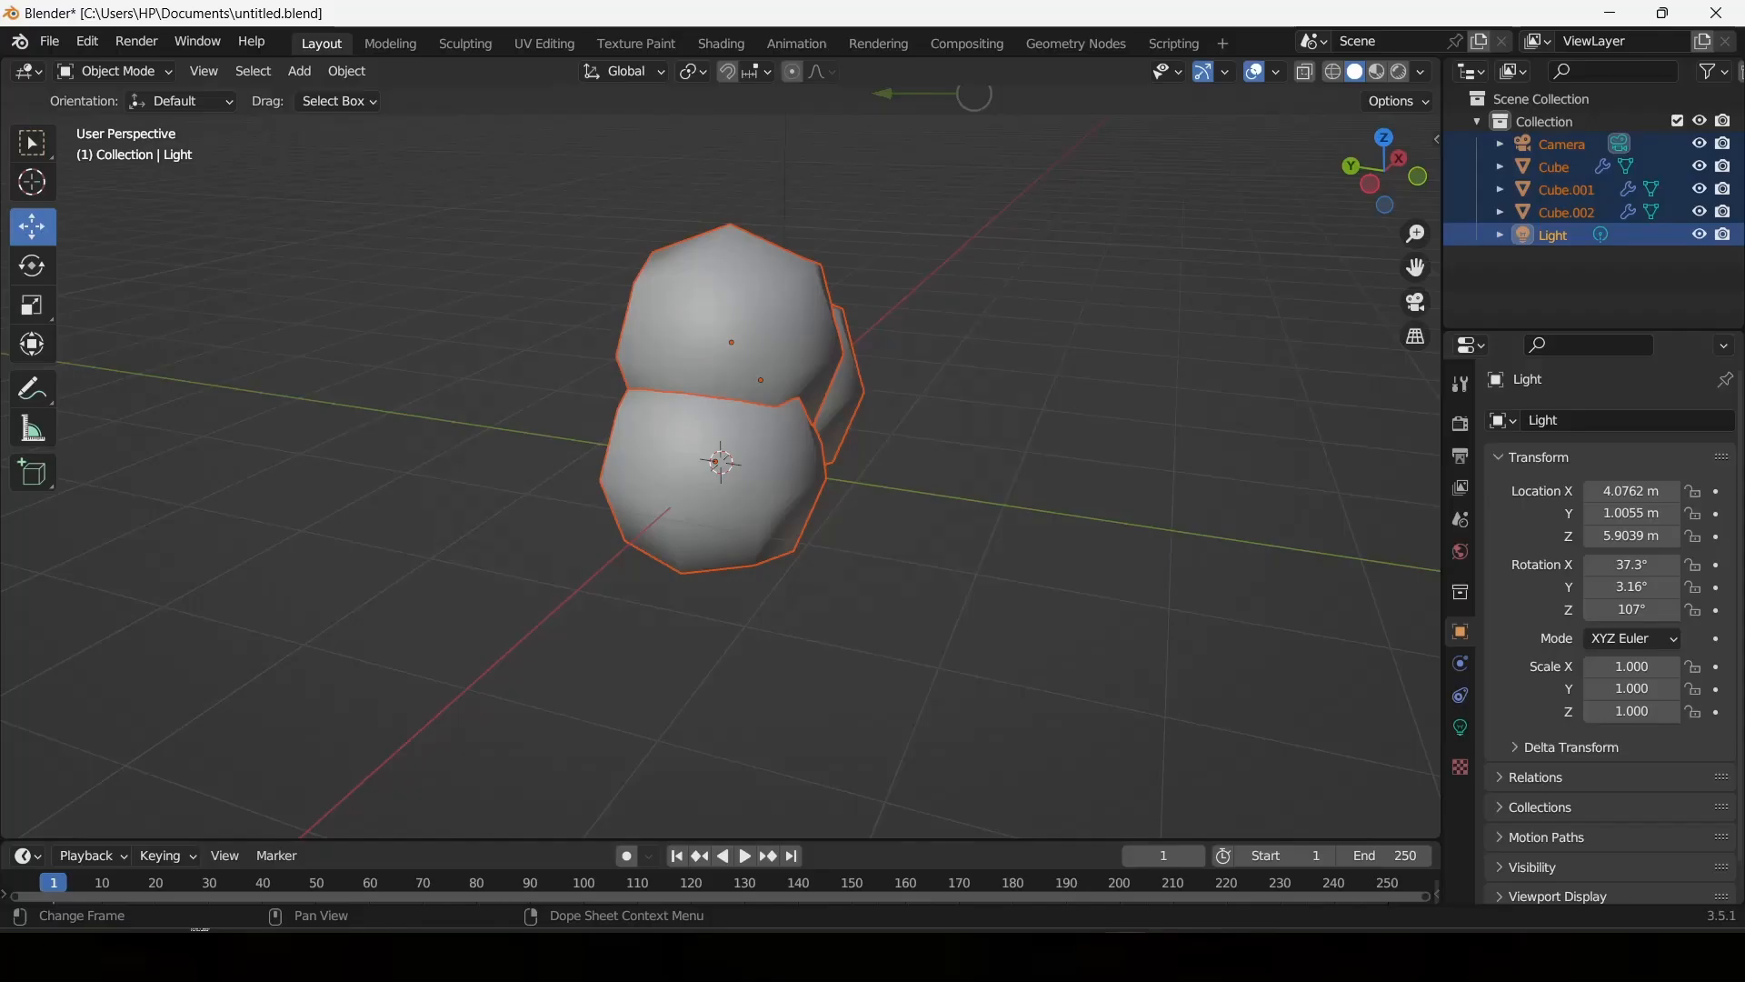
Deselect all objects and export the three-blob tree crown as a Wavefront OBJ named TreeShape.obj in the Documents\Blender folder.
middle_drag(1007, 536, 1072, 372)
click(1072, 373)
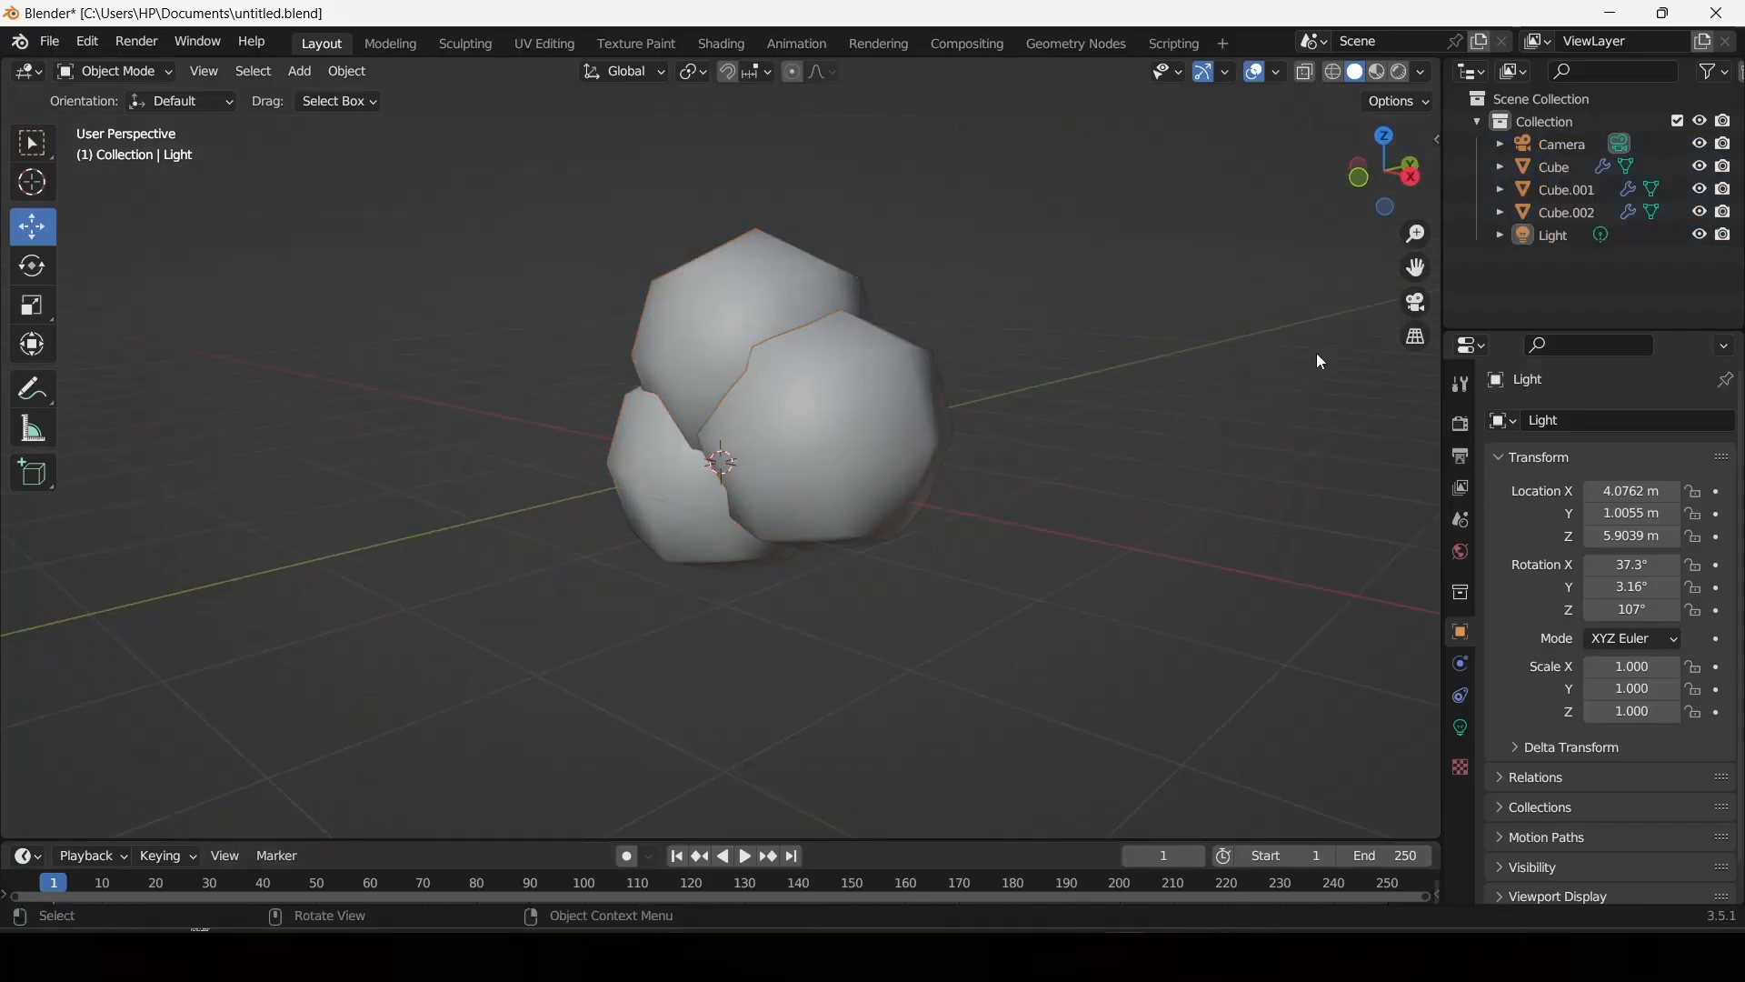
middle_drag(1317, 361, 446, 352)
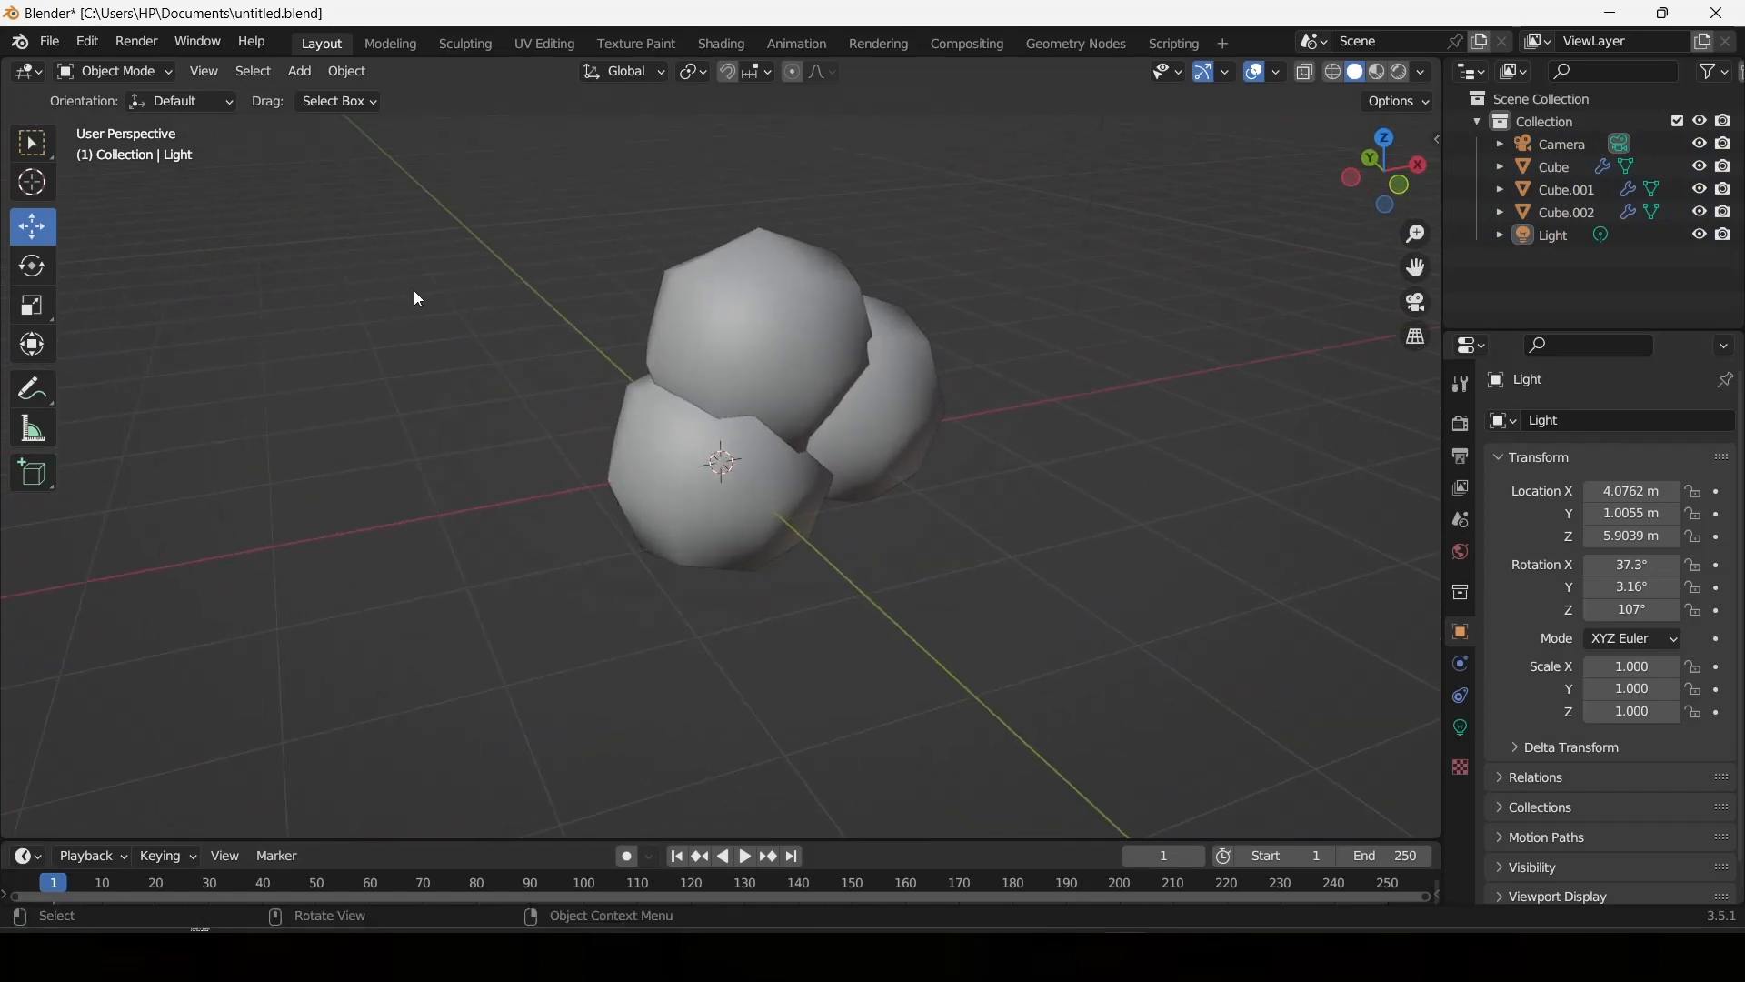
click(53, 43)
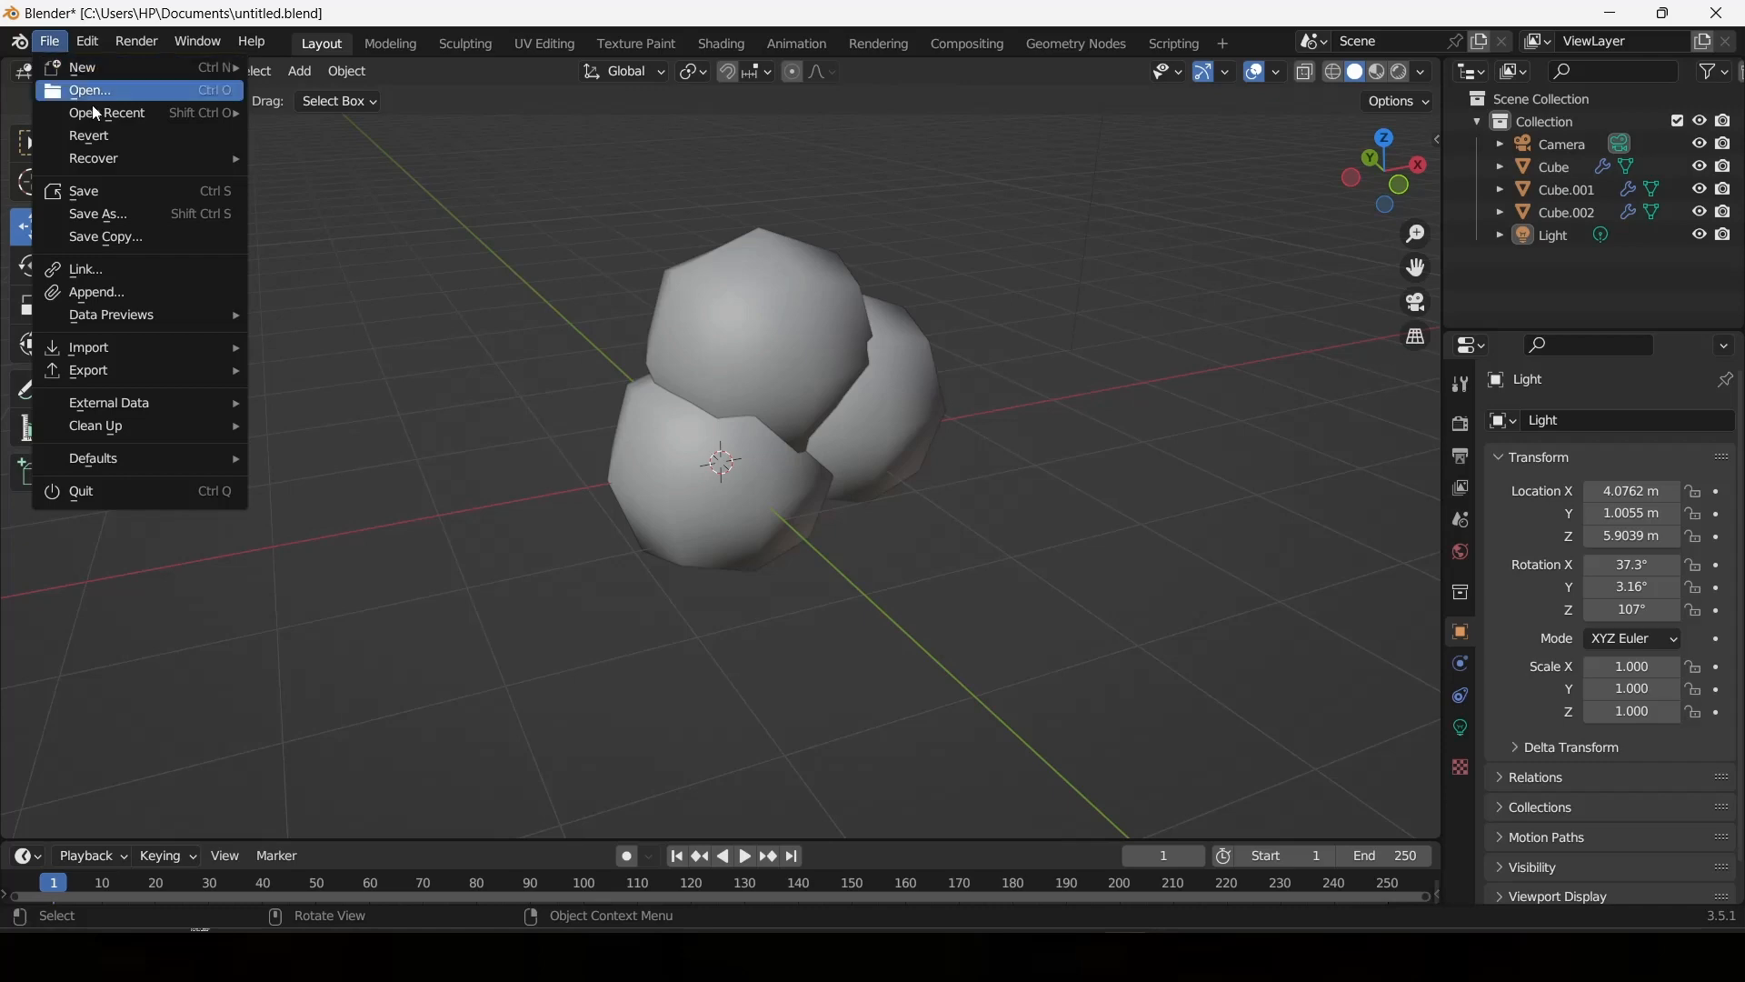
mouse_move(179, 380)
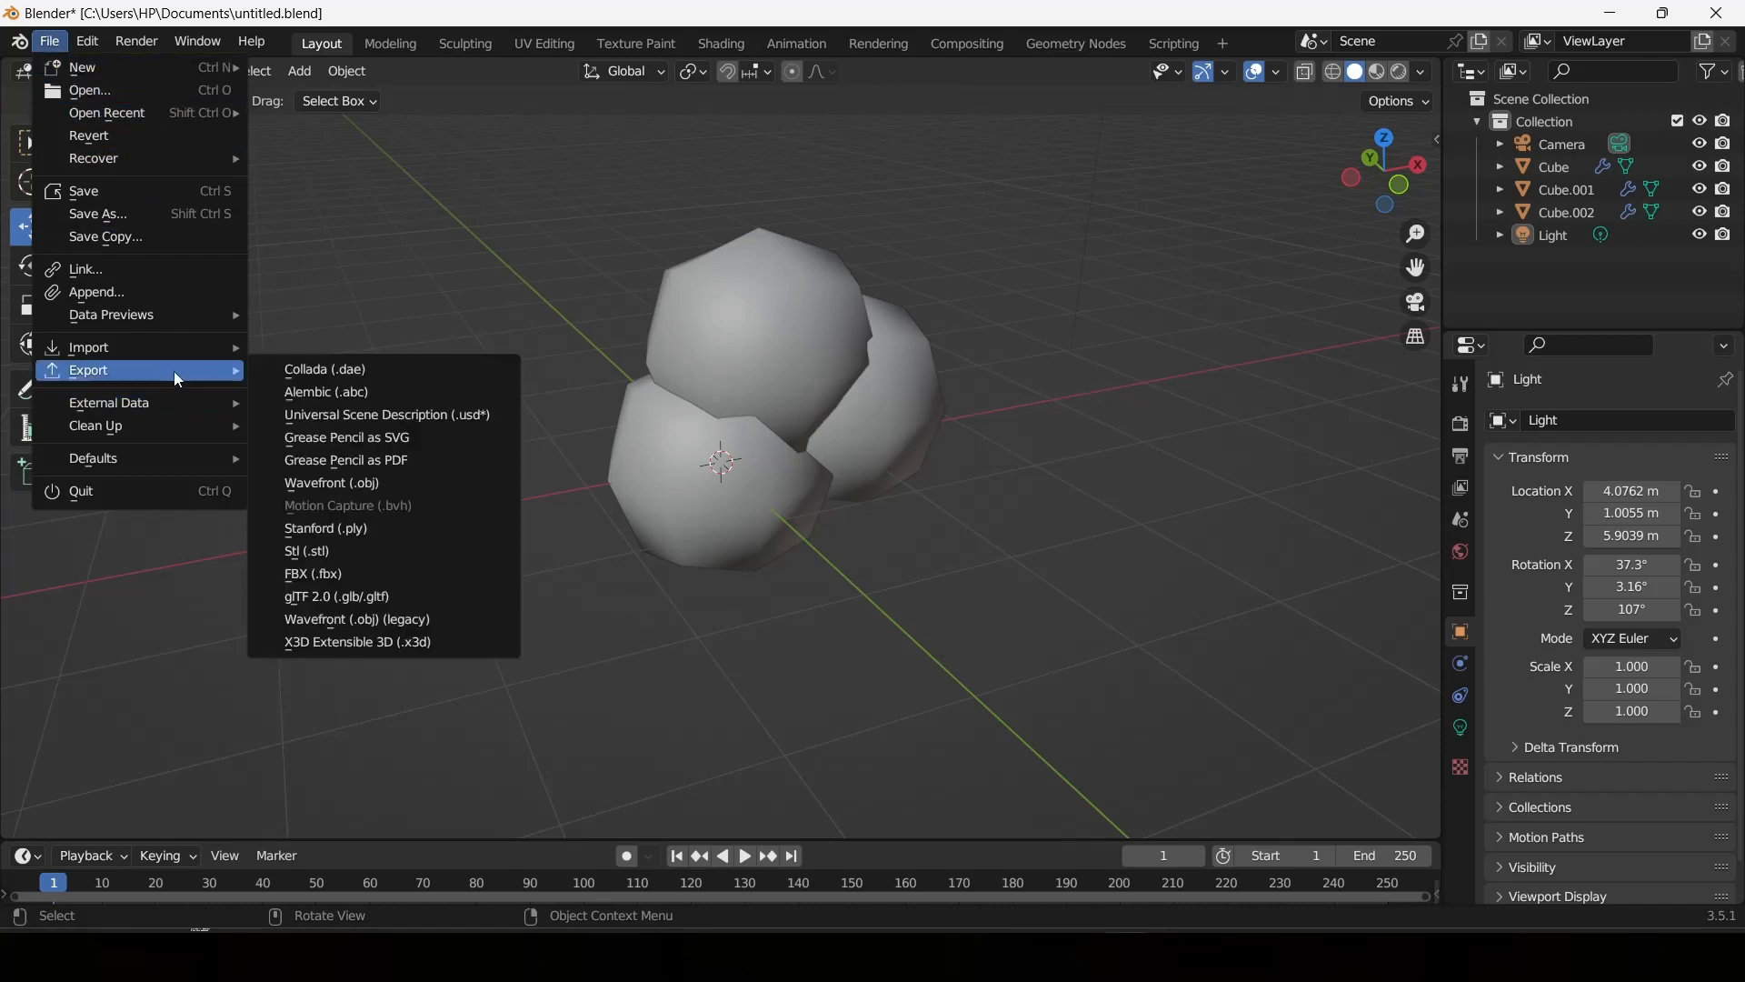
click(363, 488)
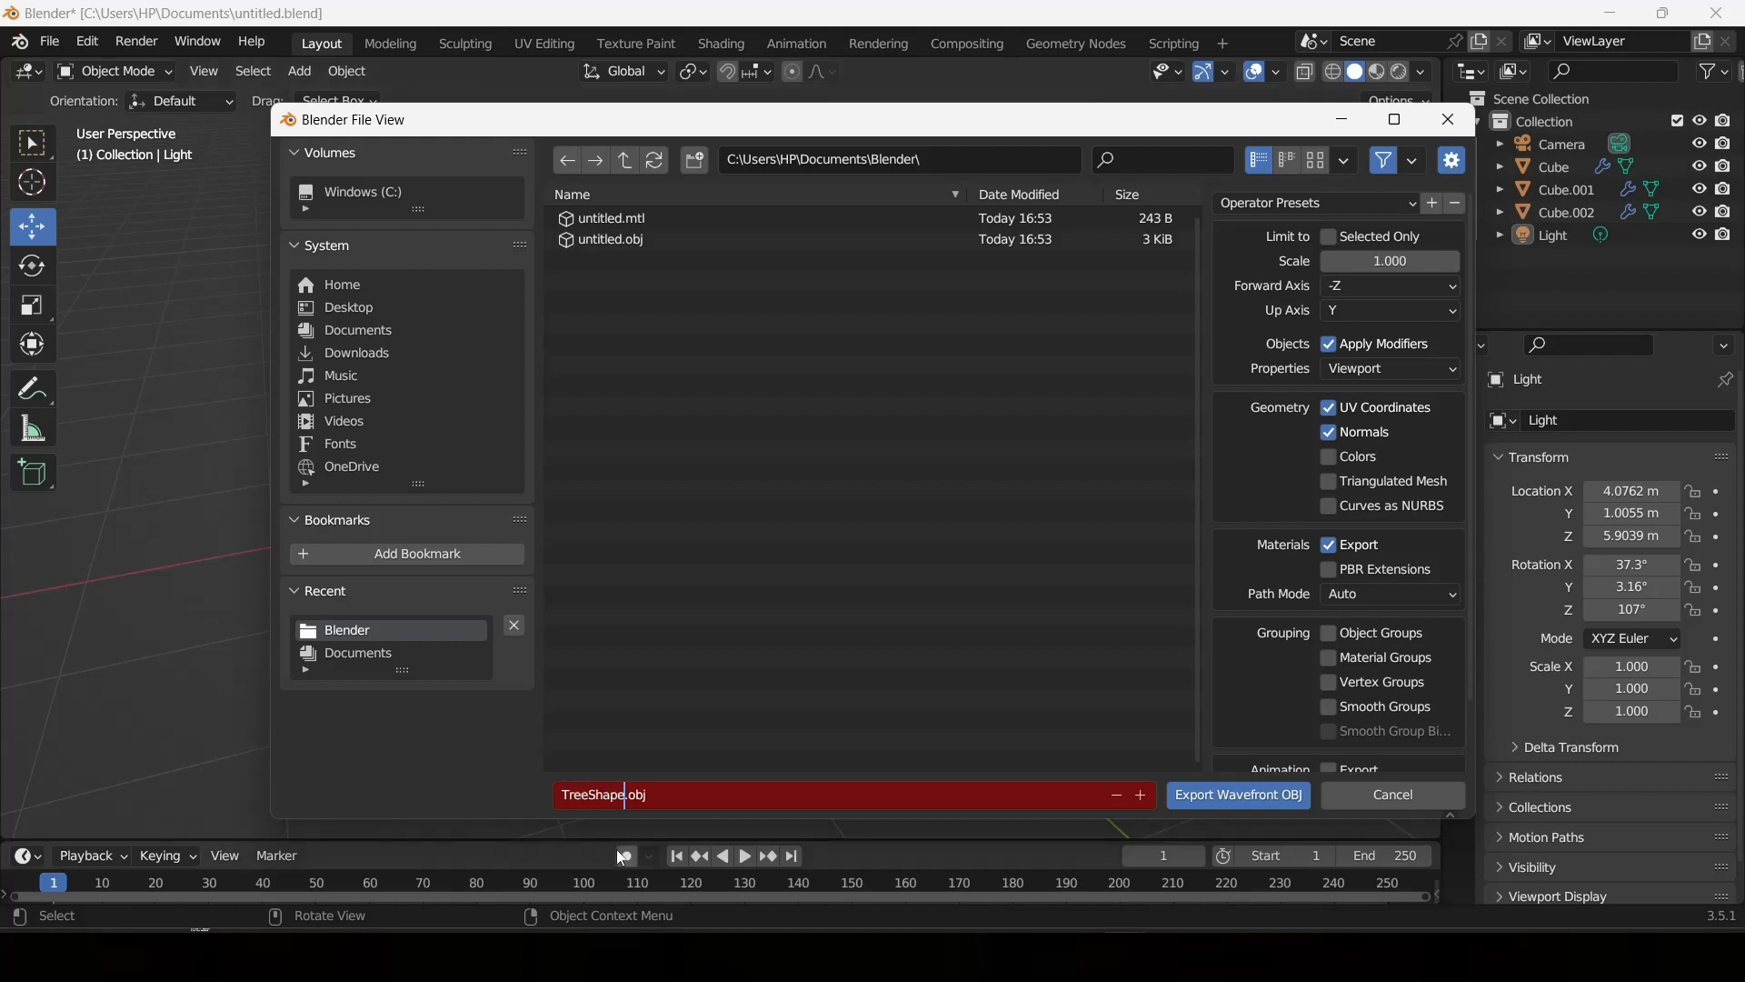
click(1224, 798)
Switch to Roblox Studio and import TreeShape.obj from the Documents\Blender folder into the workspace.
click(1173, 954)
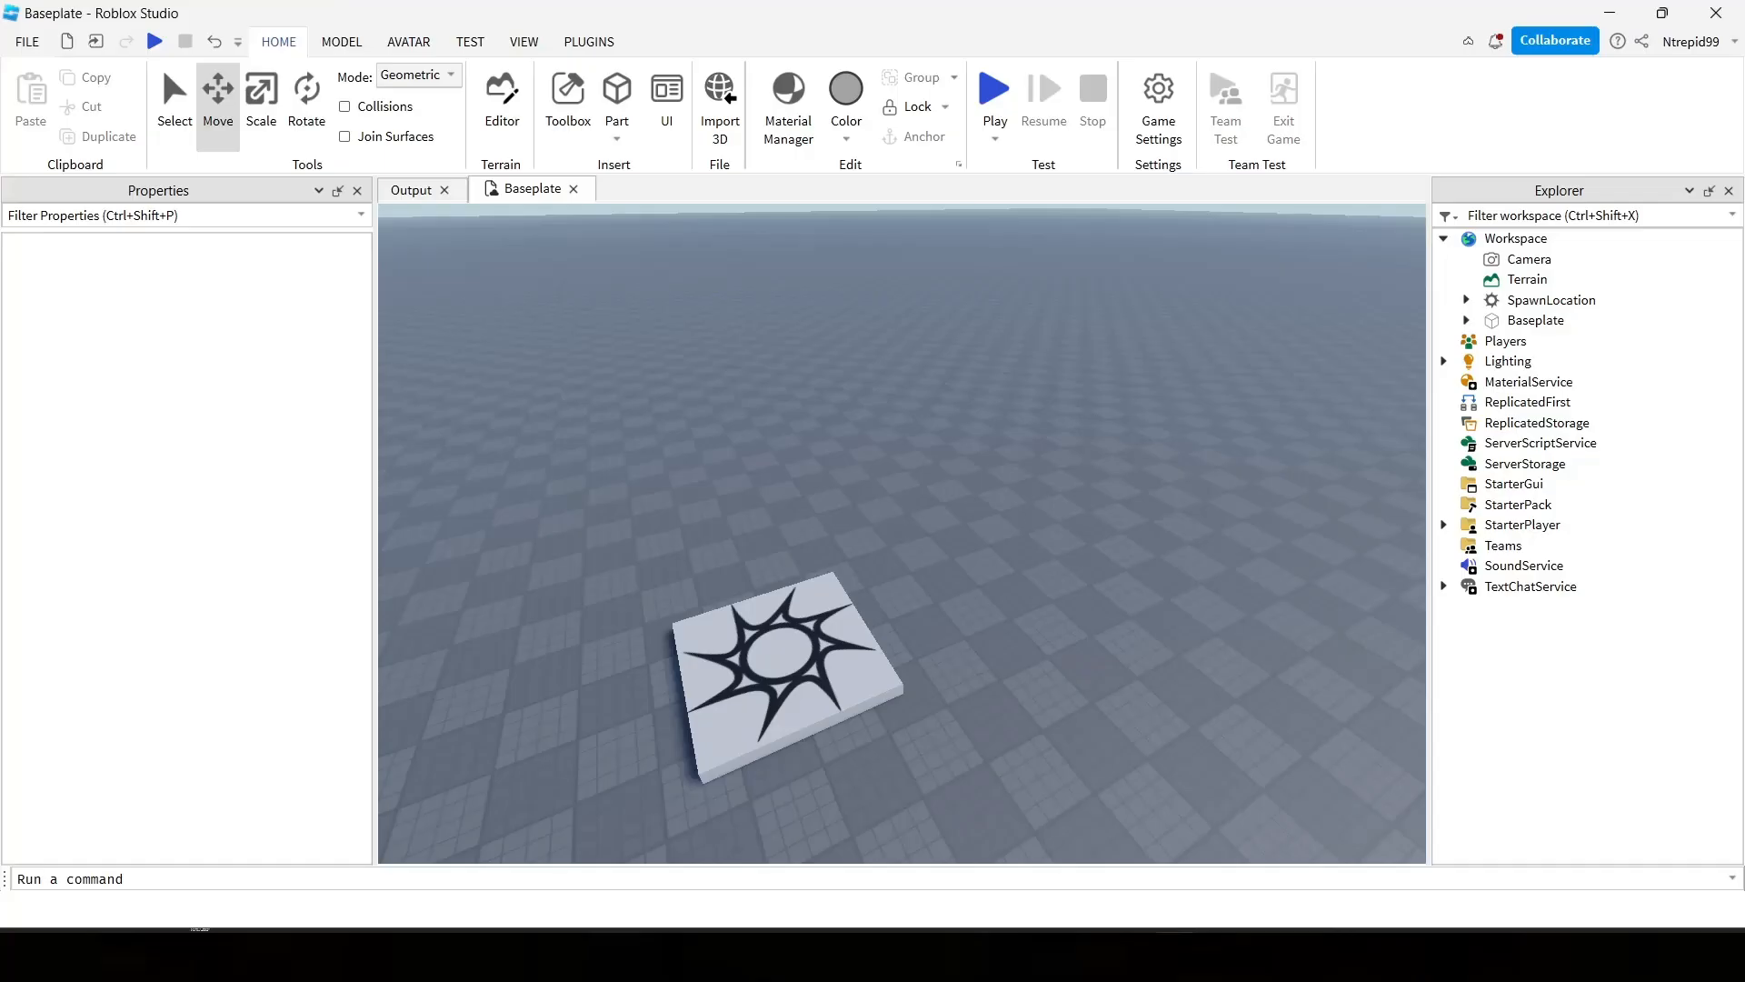
click(716, 132)
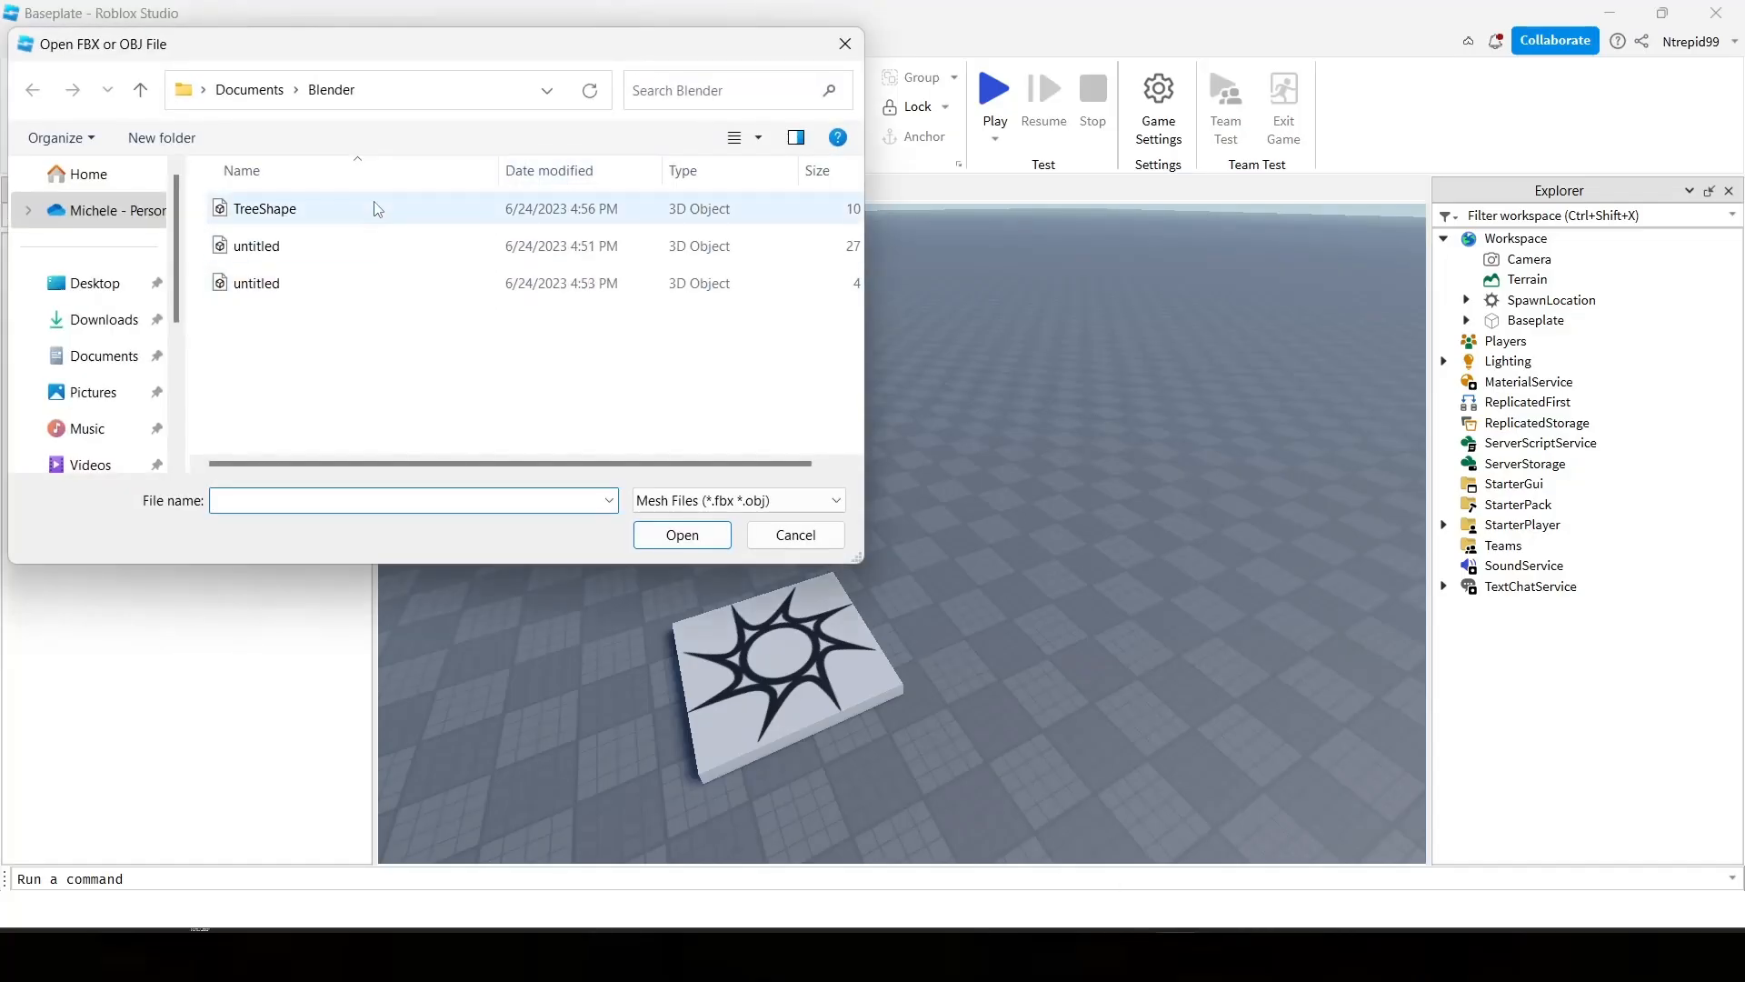
right_click(377, 251)
click(324, 393)
click(321, 218)
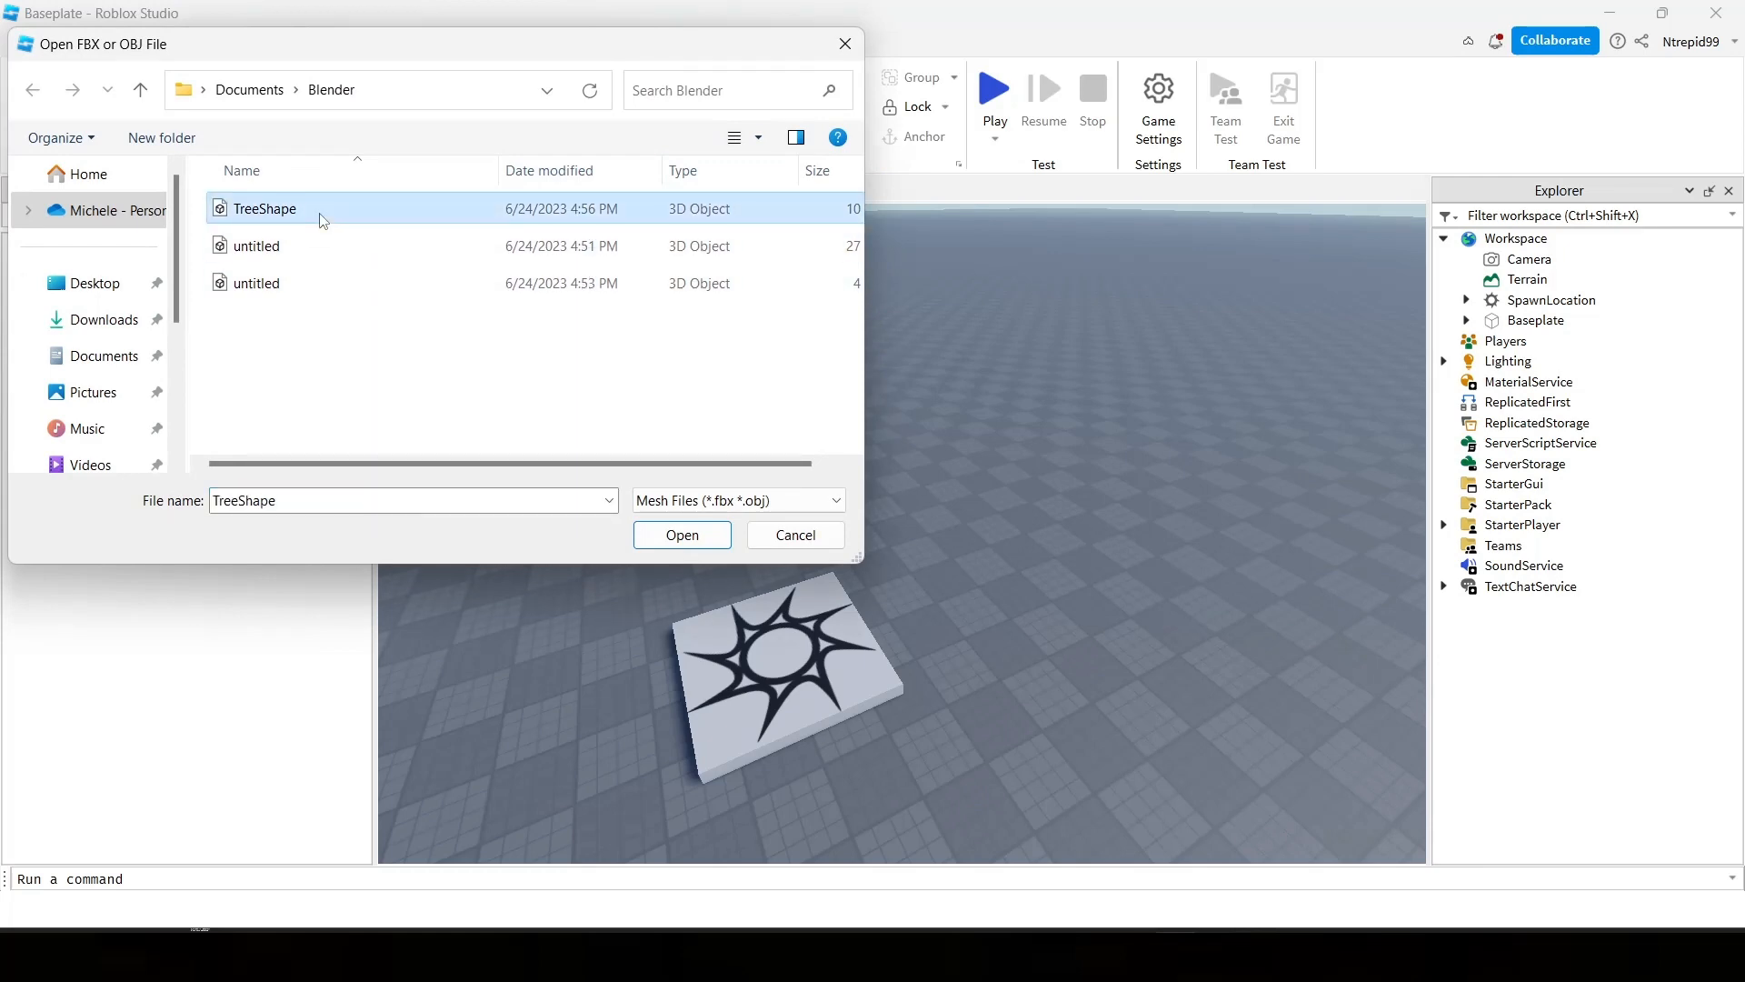
double_click(321, 218)
drag(712, 267, 346, 250)
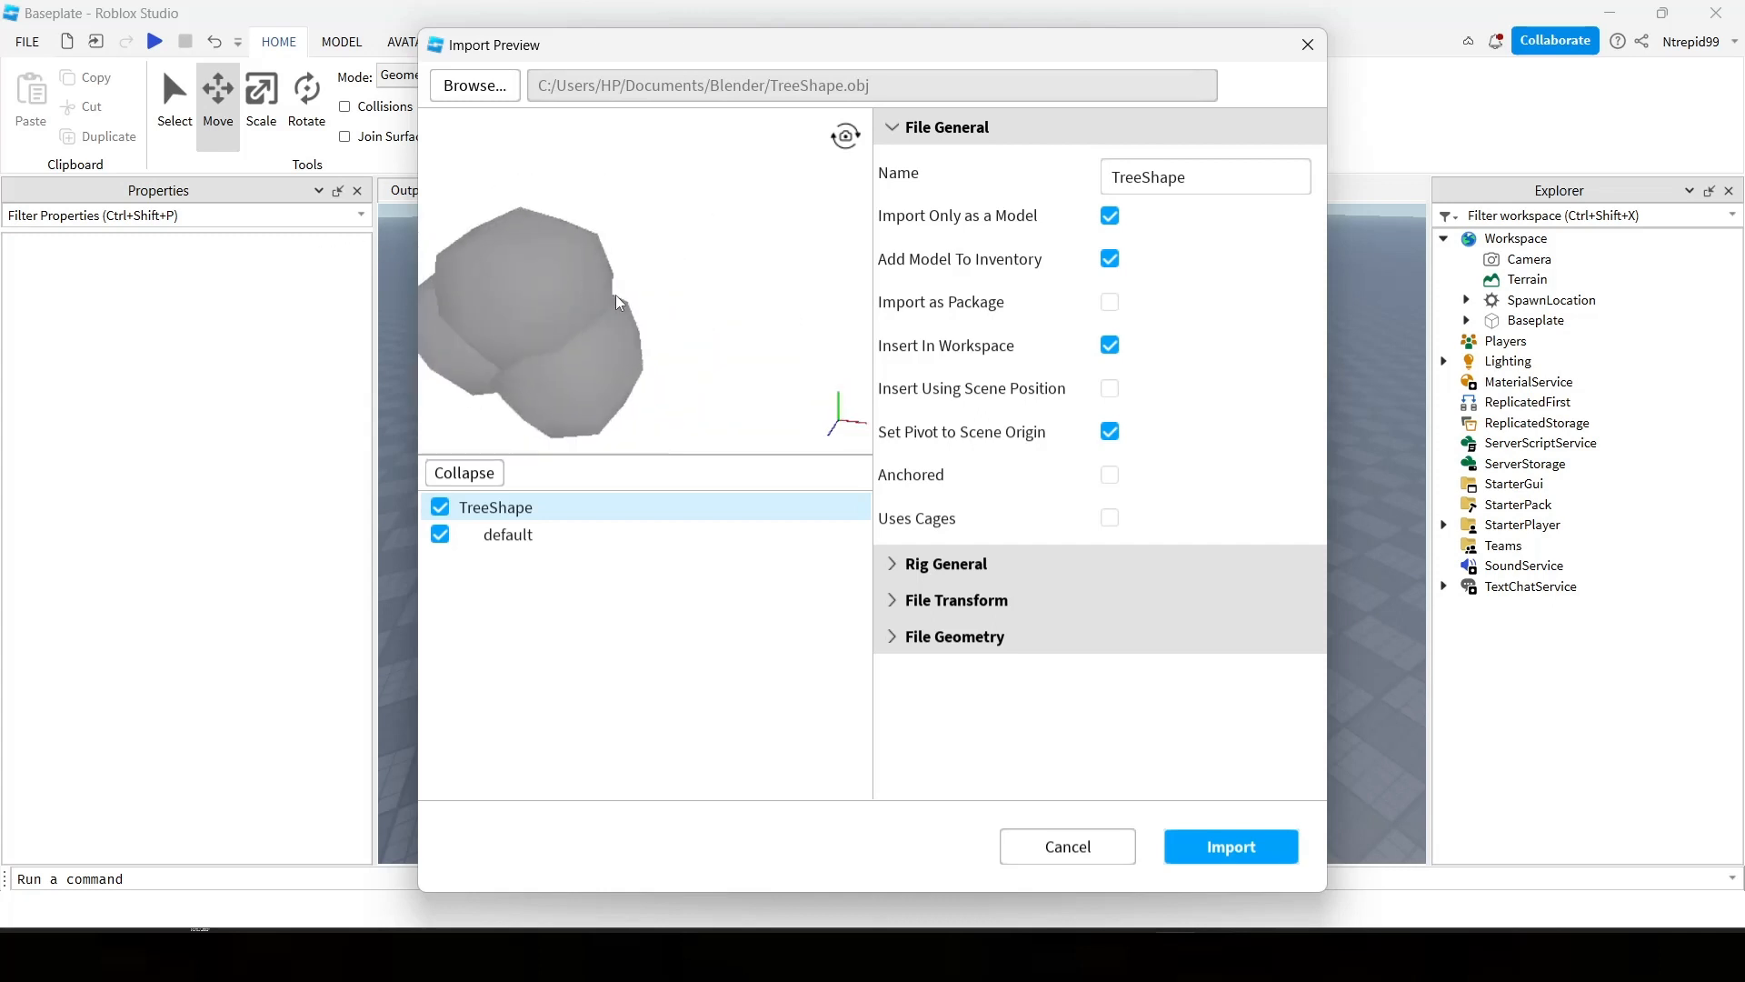
click(1233, 848)
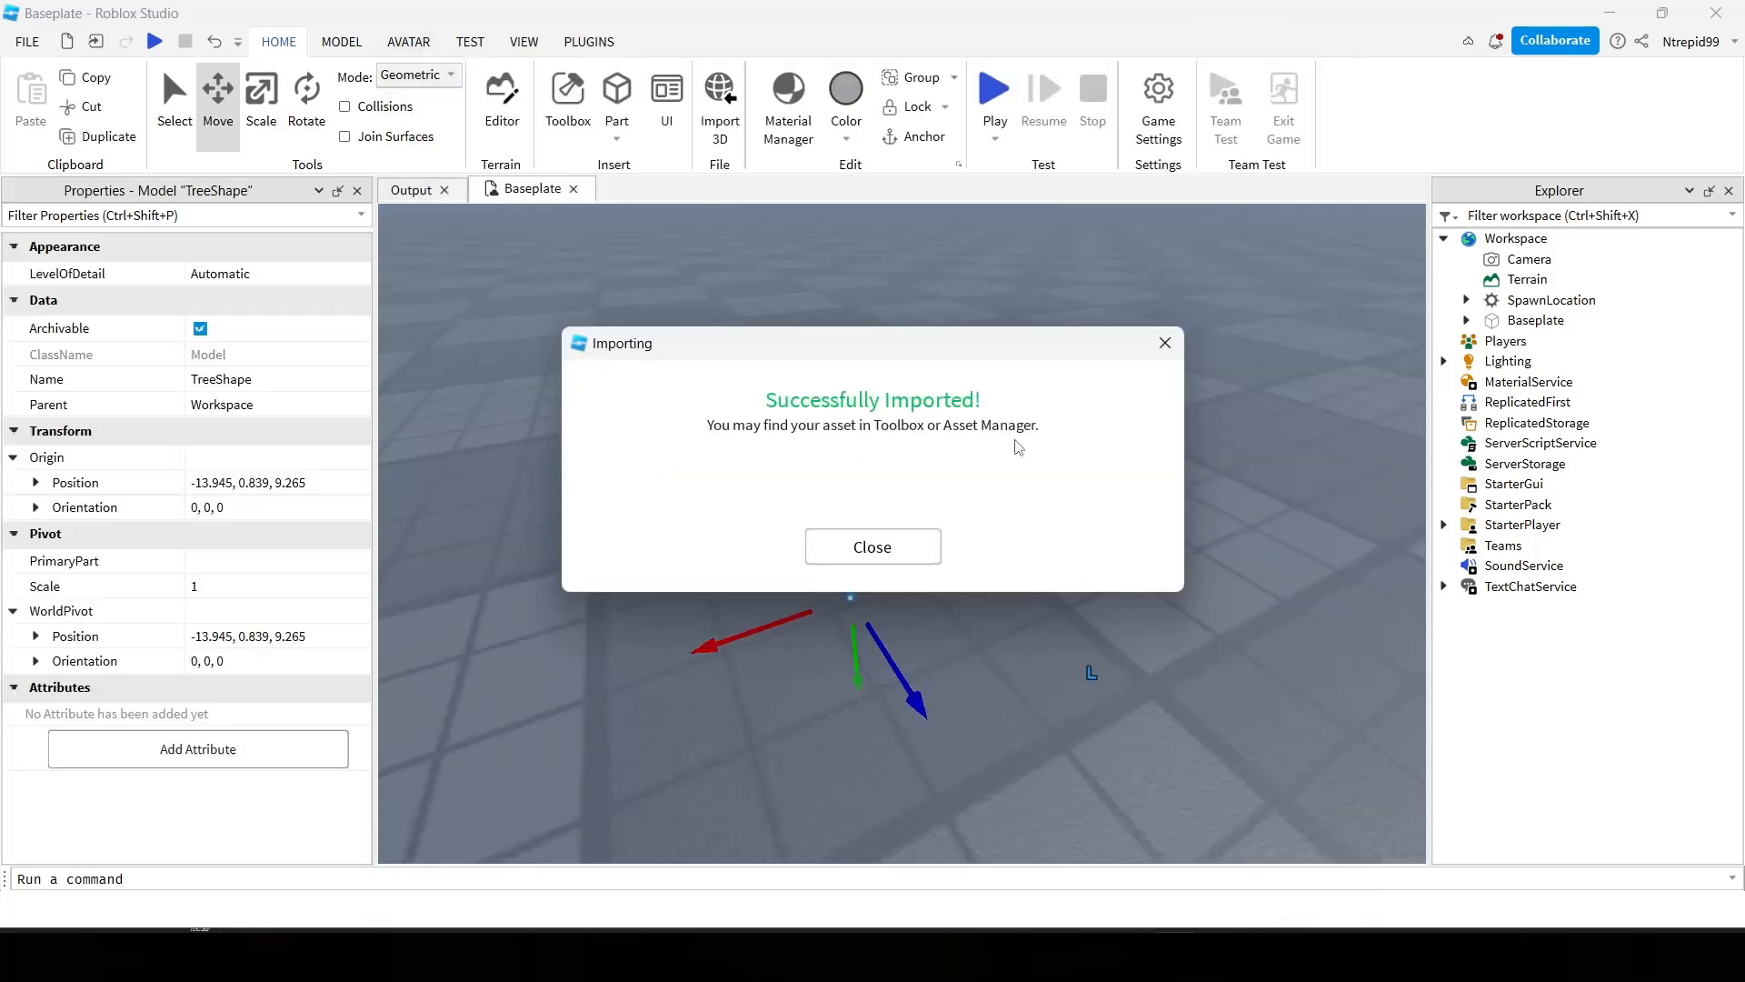
click(913, 546)
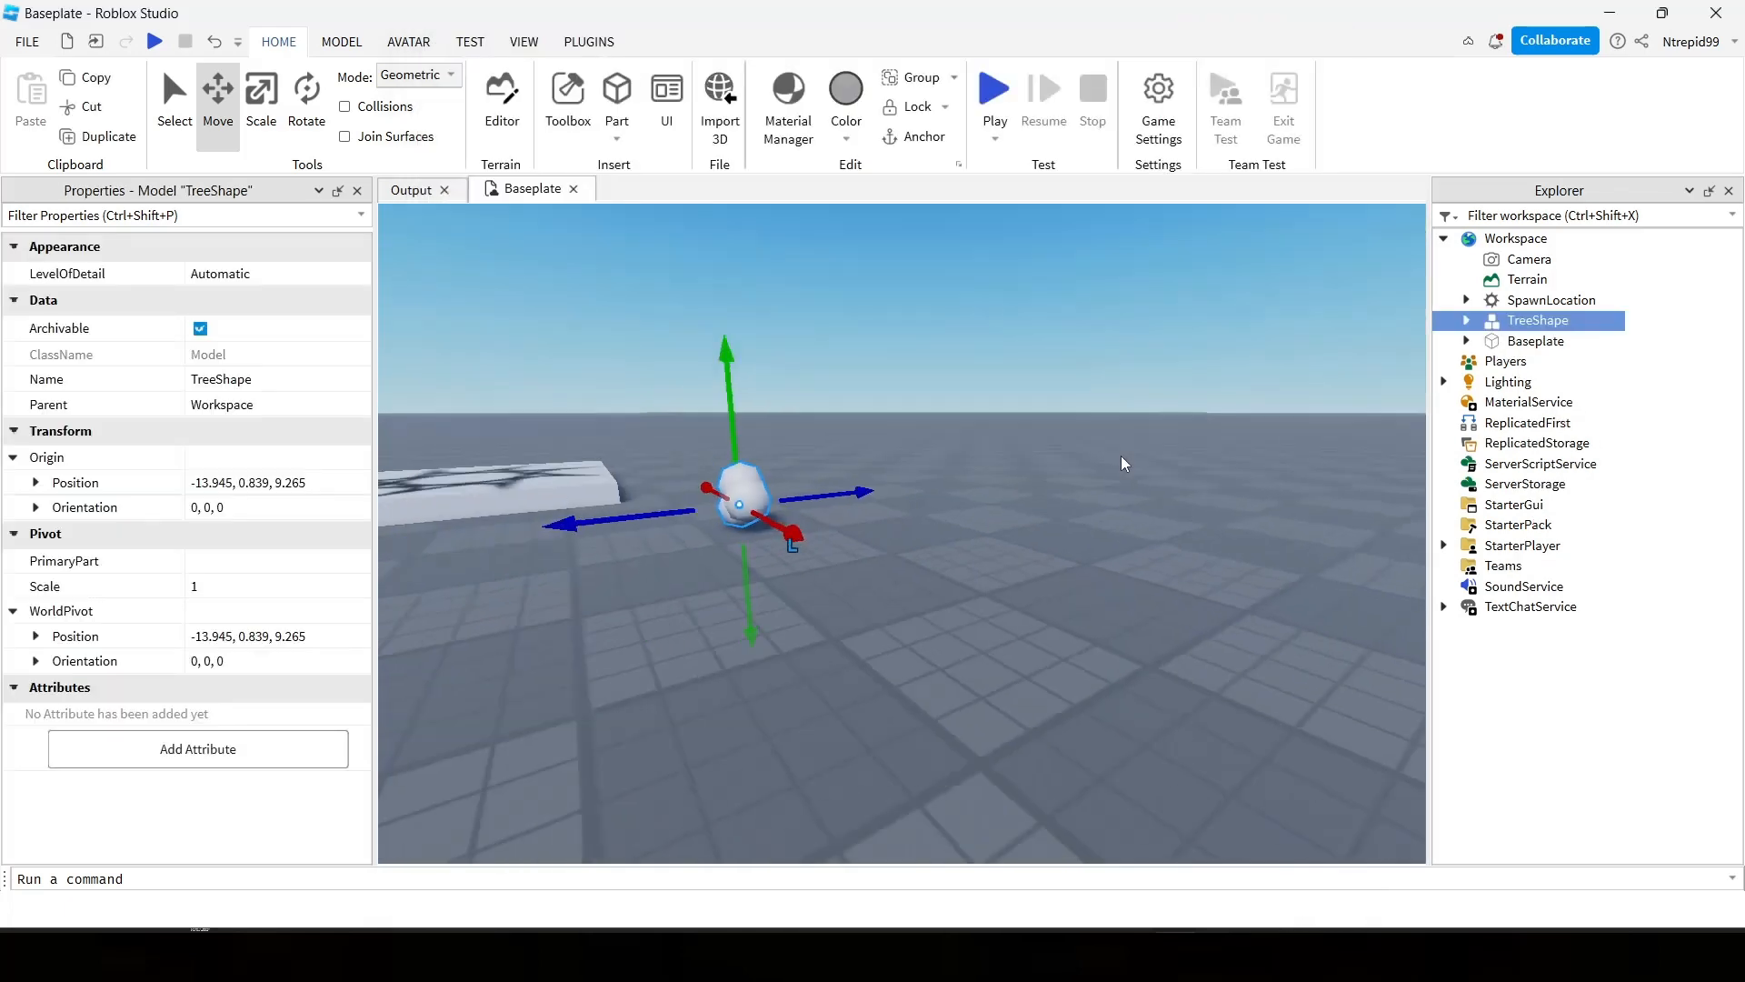
Move the imported TreeShape model along the baseplate to about -18.757, 0.84, 2.117.
scroll(1121, 456, up, 3)
right_drag(1121, 457, 1122, 457)
scroll(1121, 456, down, 3)
scroll(1060, 518, up, 1)
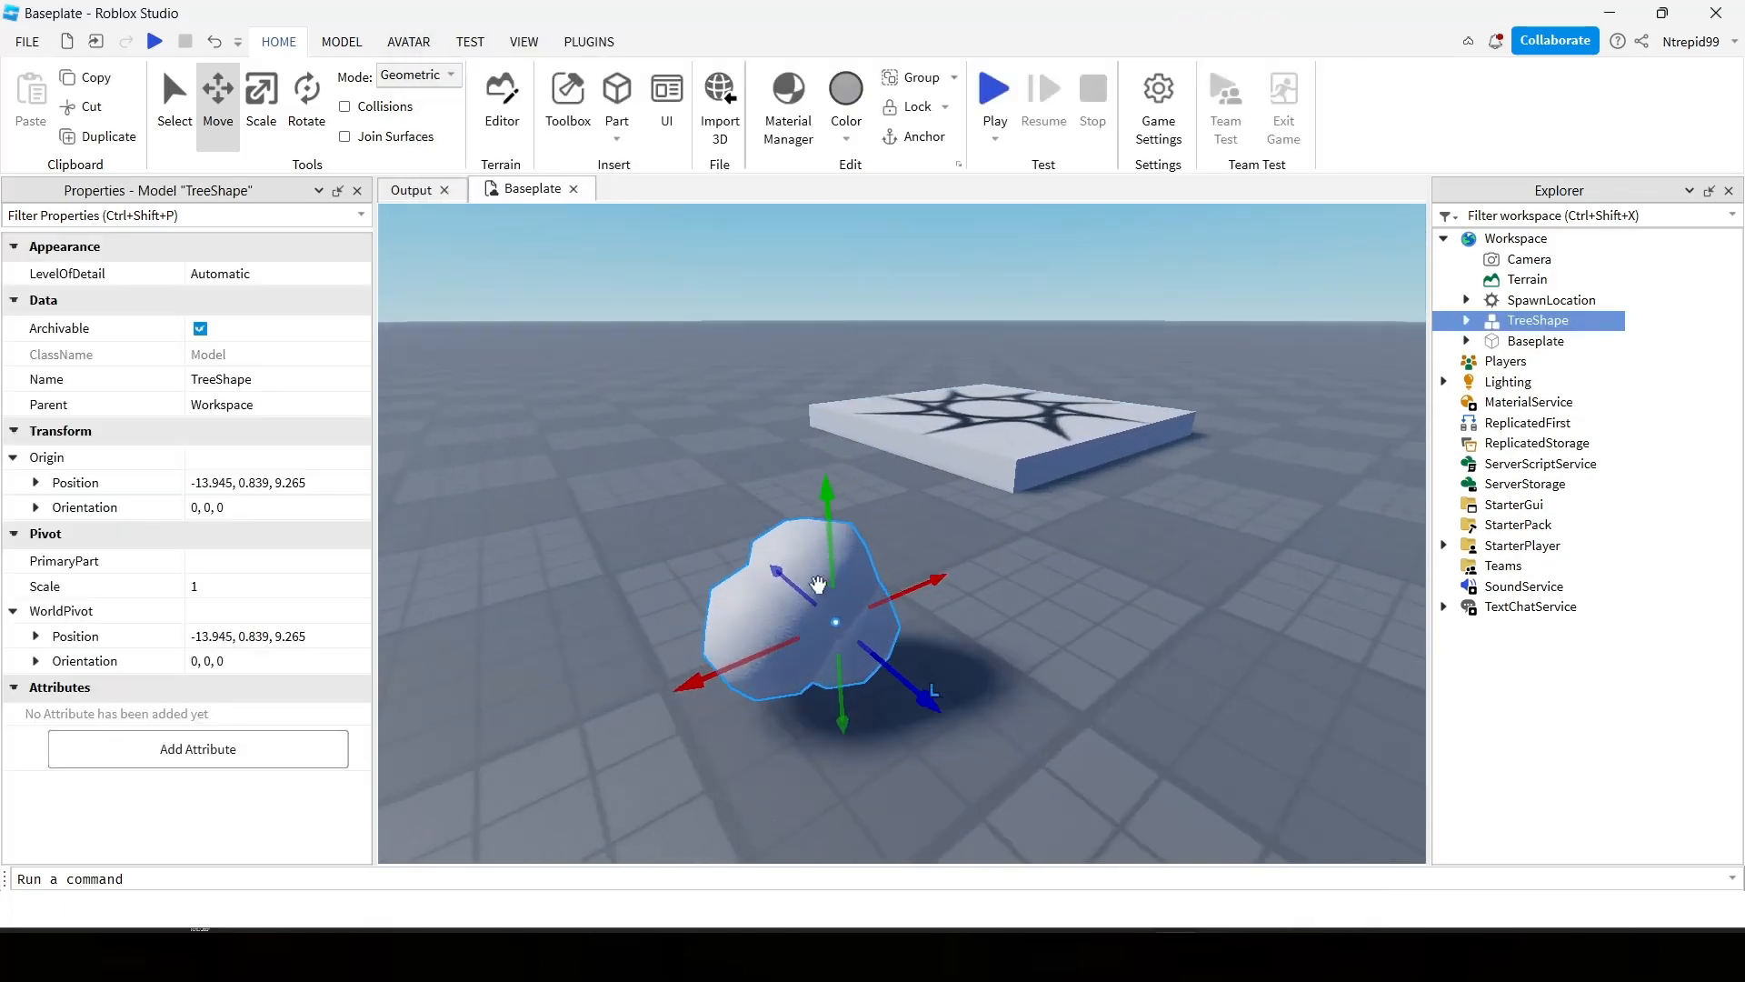
drag(787, 586, 885, 591)
key(a)
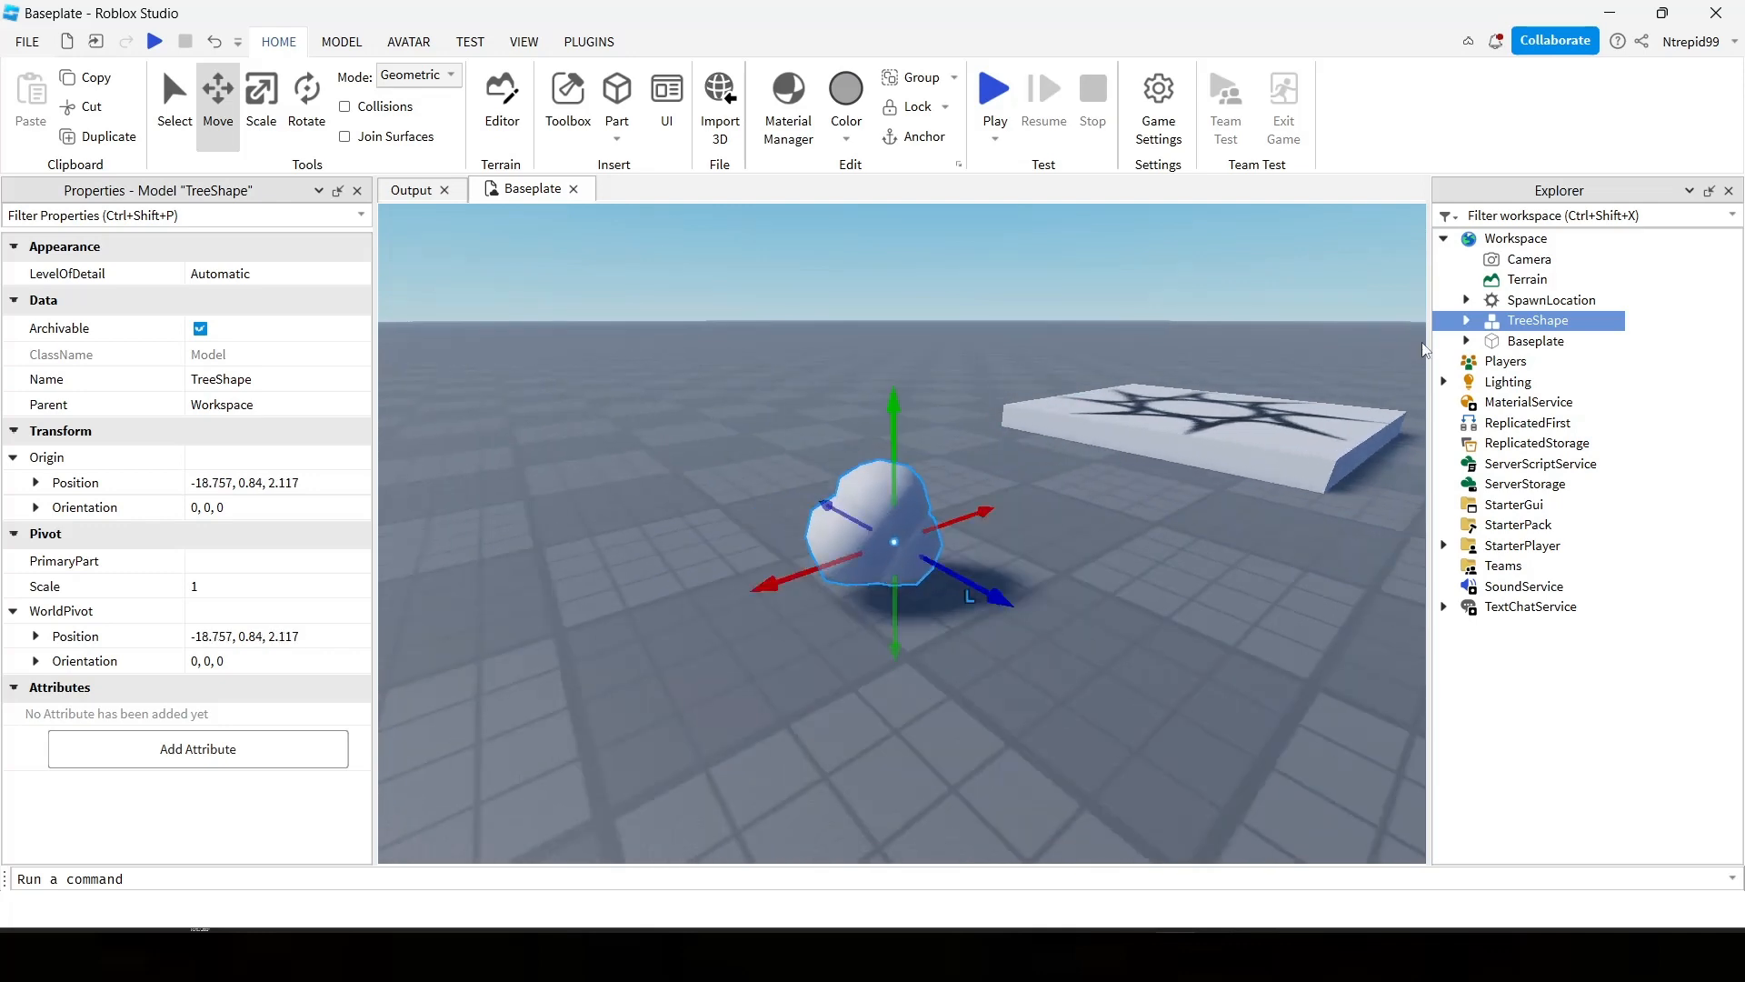
Set the BrickColor of the default mesh inside the TreeShape model to Camo.
click(1467, 320)
click(1537, 341)
right_drag(1133, 346, 1133, 345)
click(1053, 335)
click(788, 582)
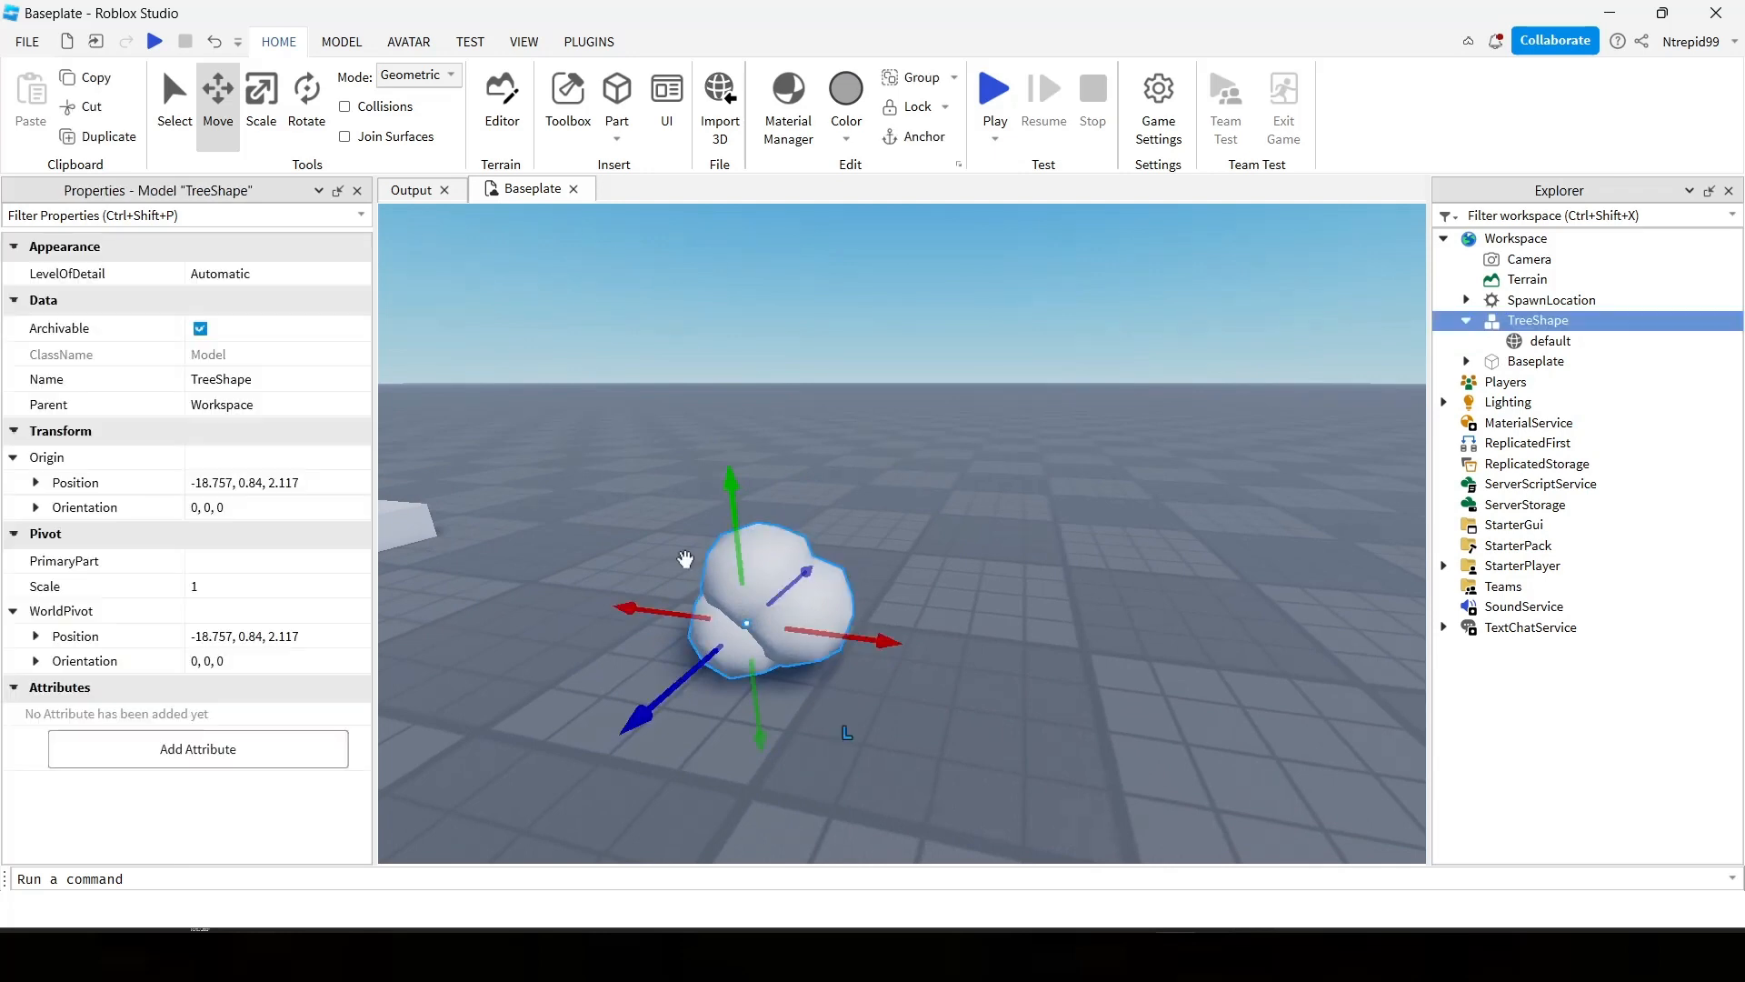
click(1495, 344)
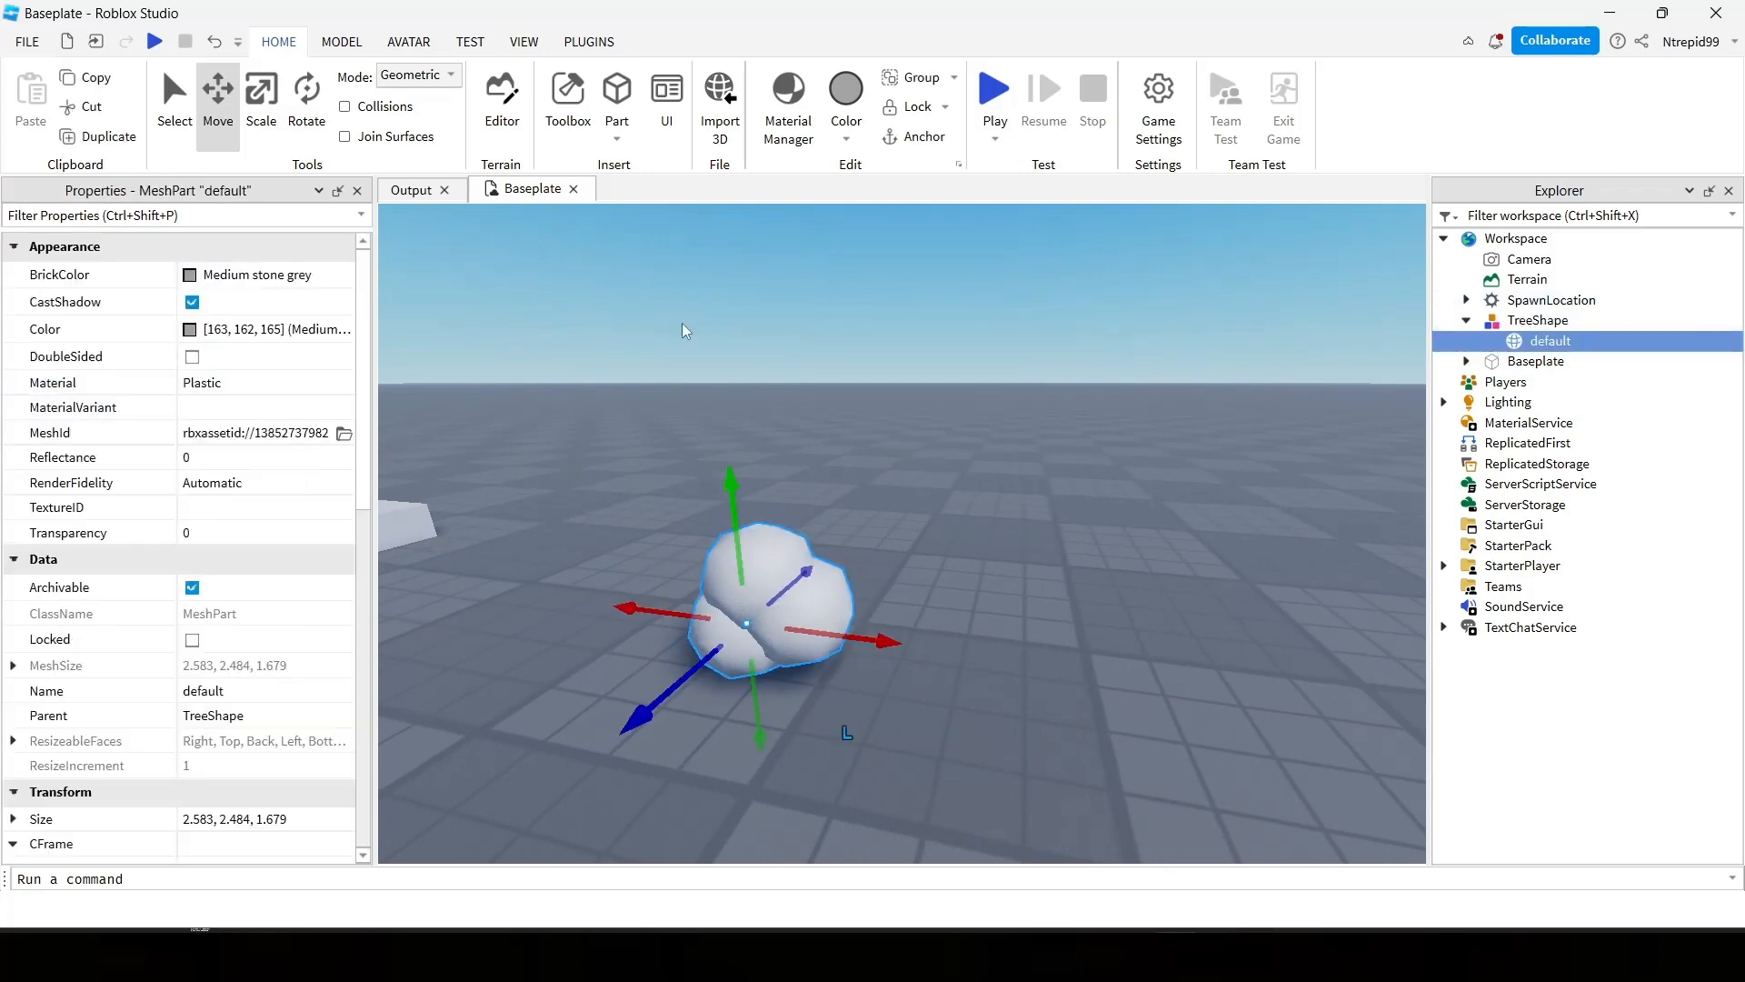
click(227, 275)
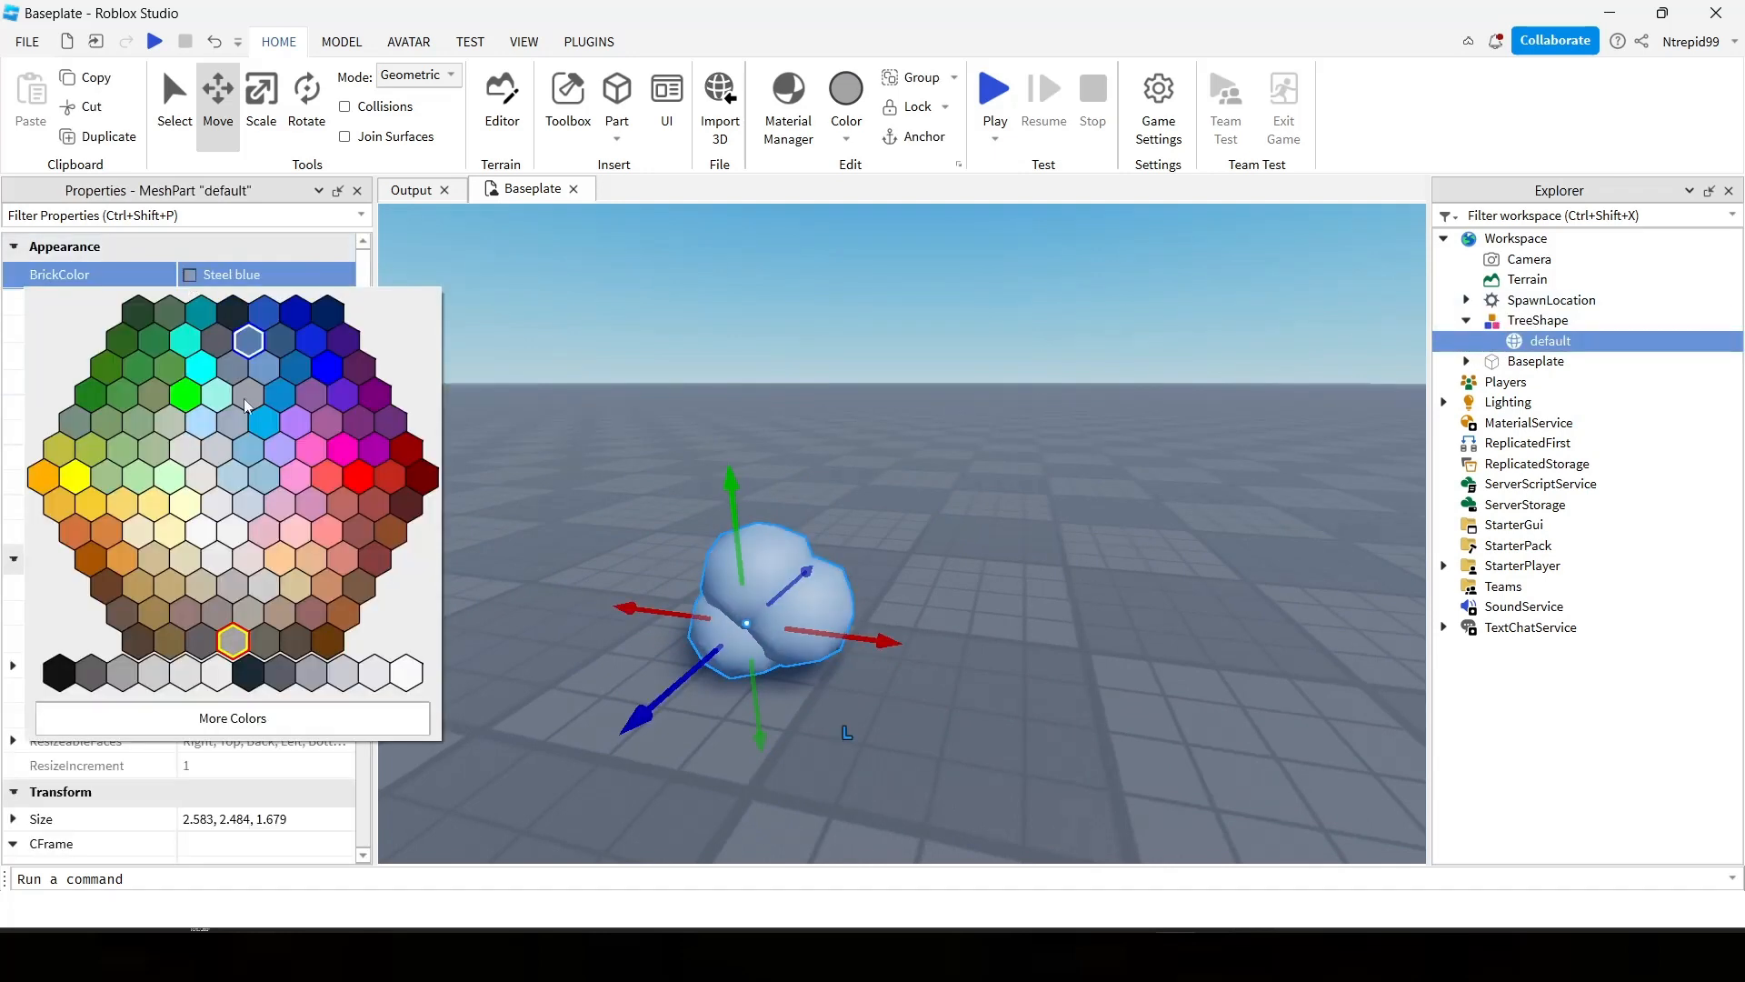
click(138, 367)
Set the material of the default mesh to Grass.
click(219, 383)
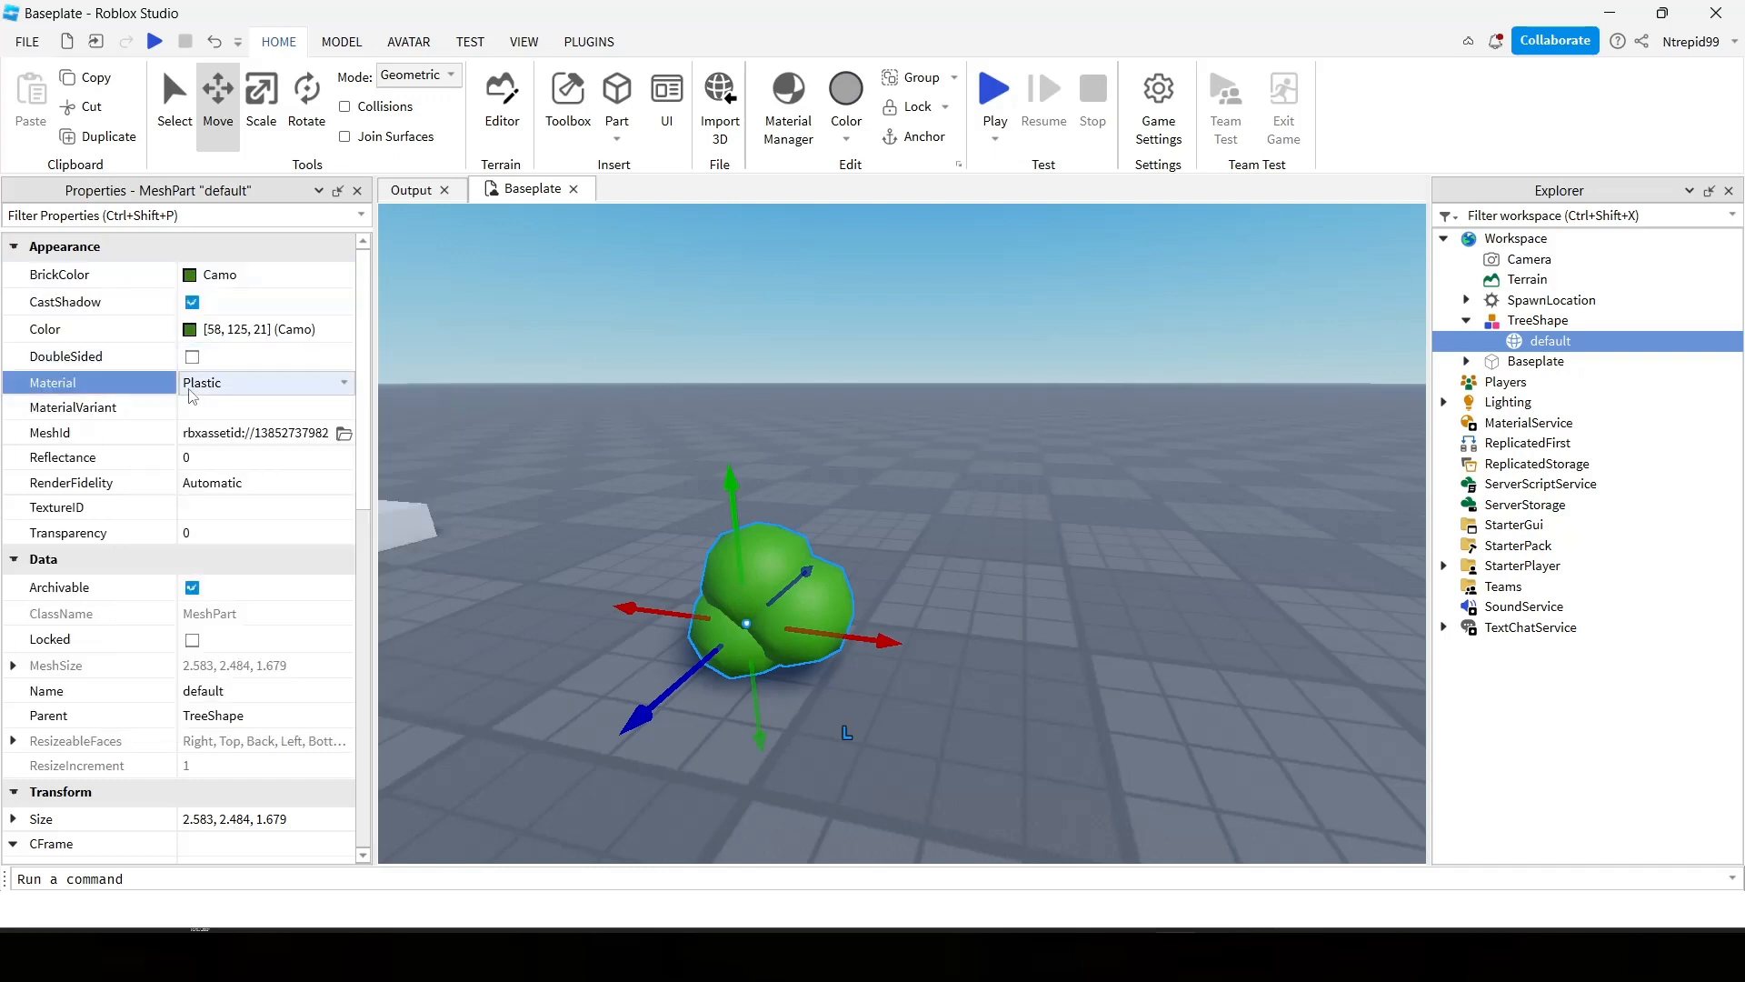
scroll(221, 465, up, 5)
scroll(221, 477, down, 3)
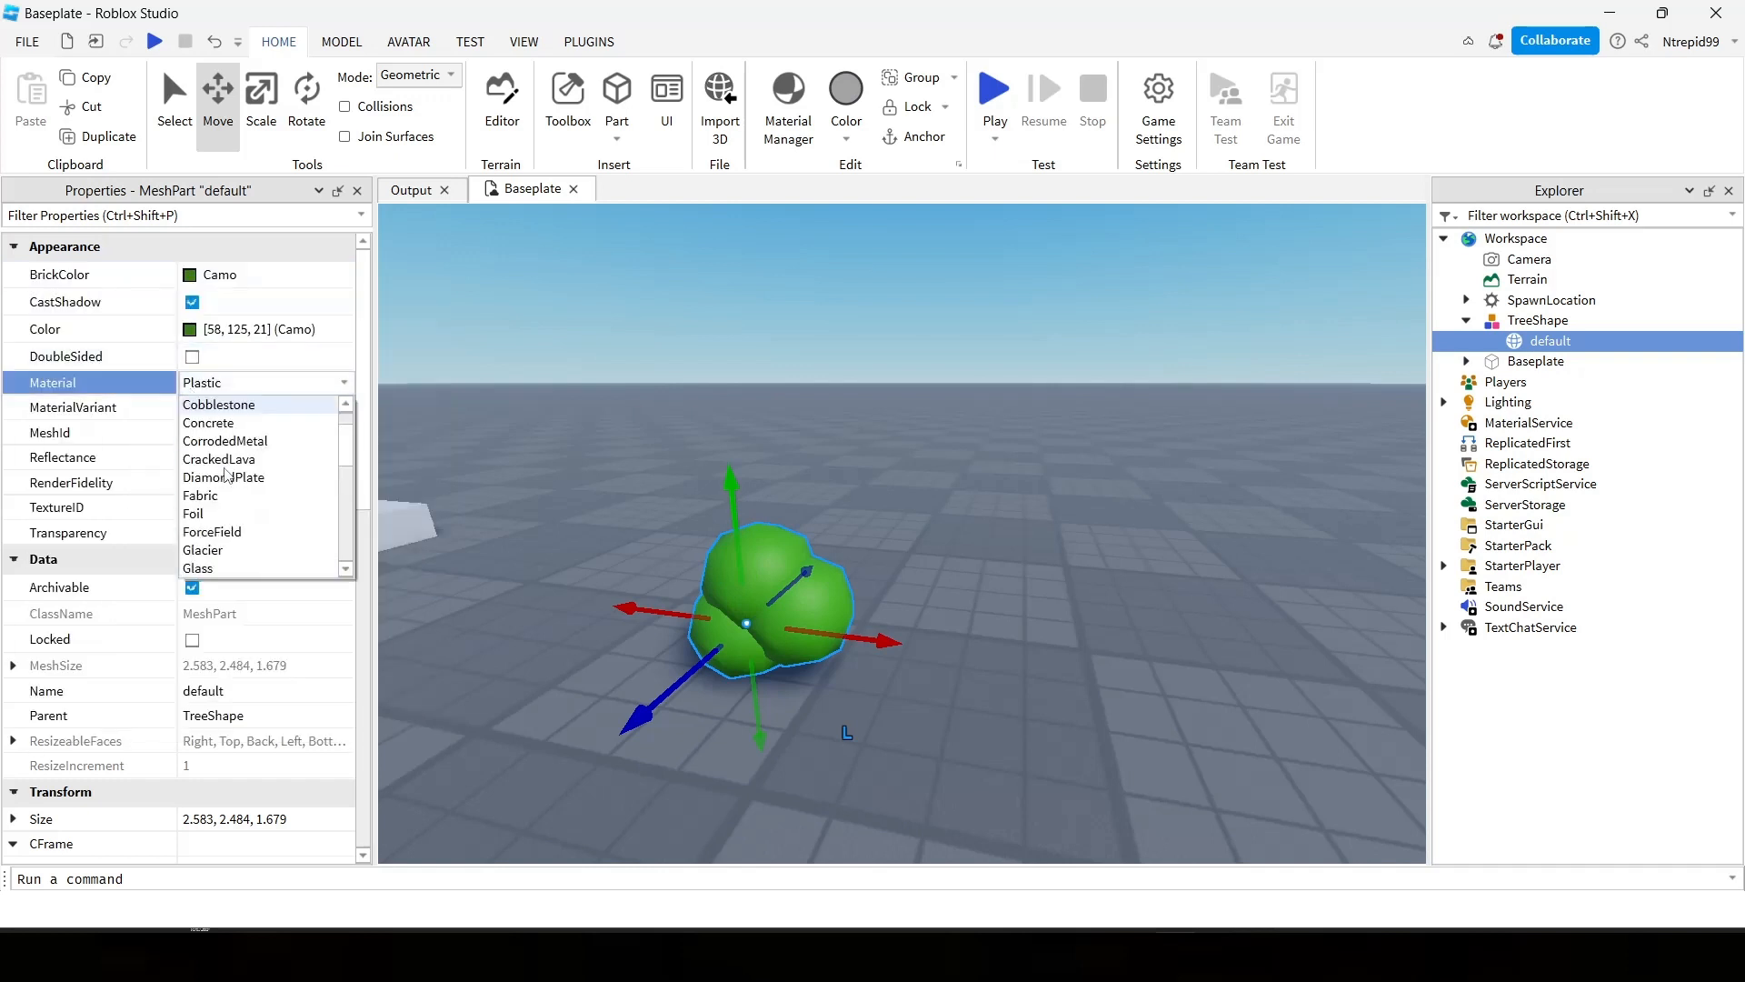
click(218, 495)
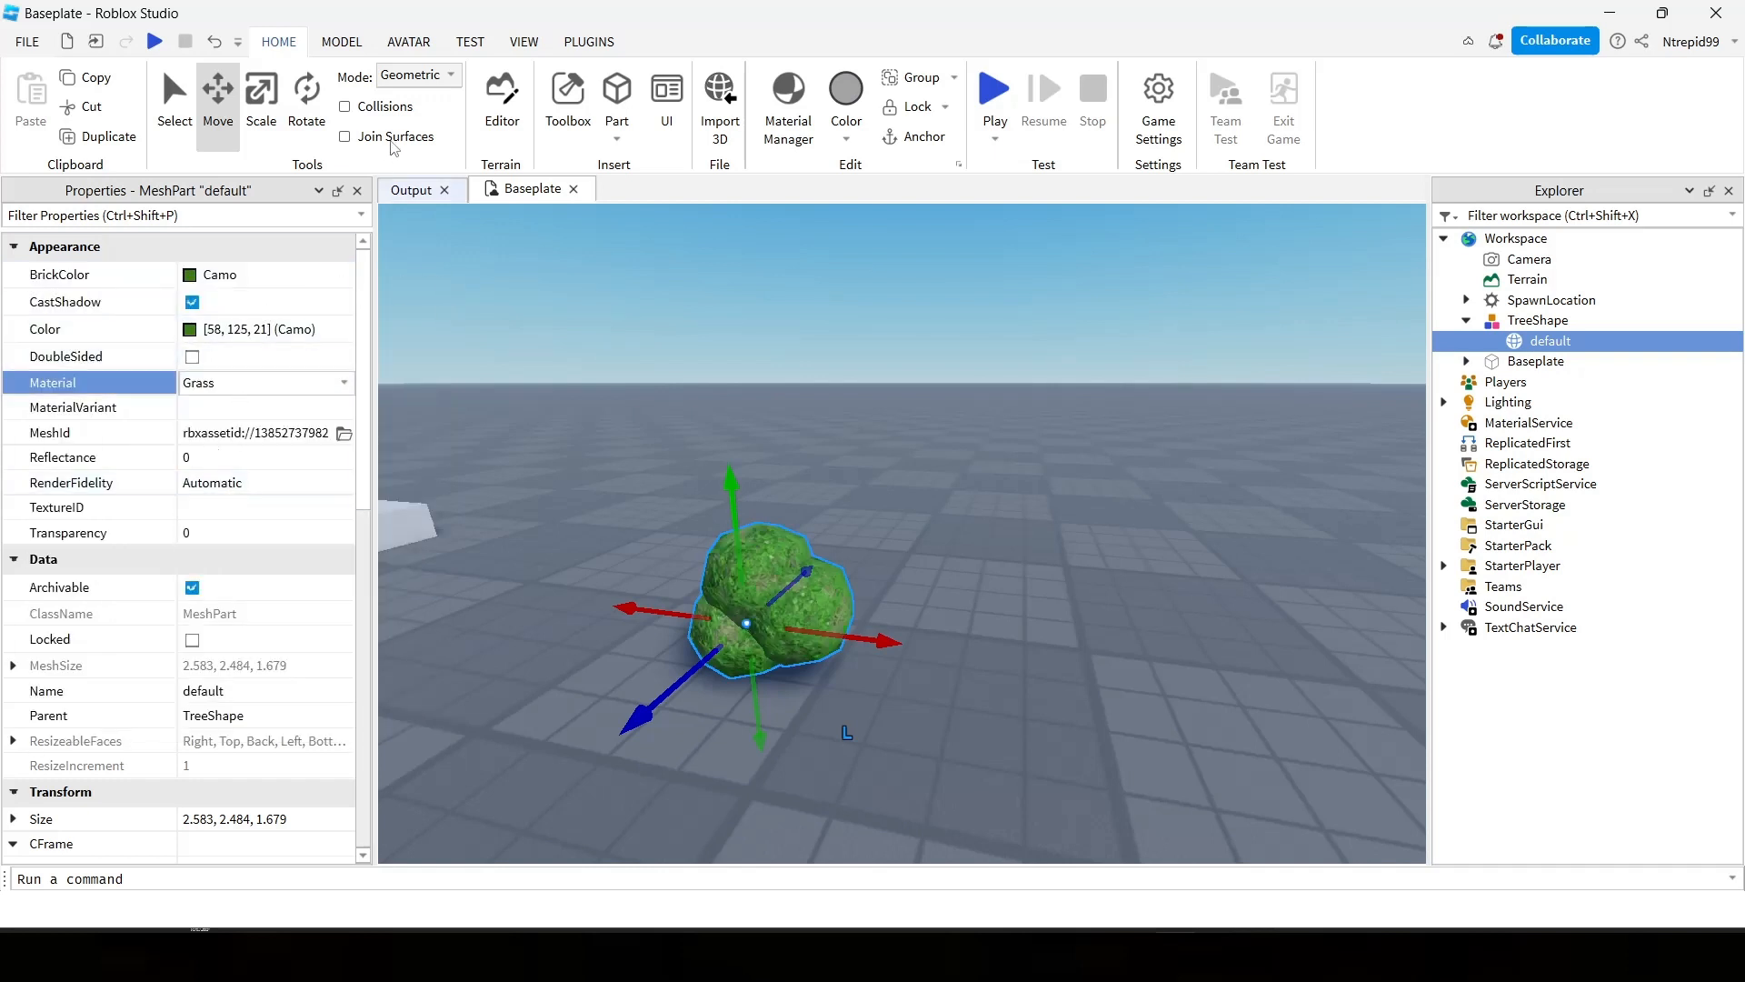
Scale up the default mesh in all three dimensions to about 10.083 × 9.984 × 7.179.
click(262, 100)
drag(732, 487, 932, 262)
drag(908, 506, 1208, 513)
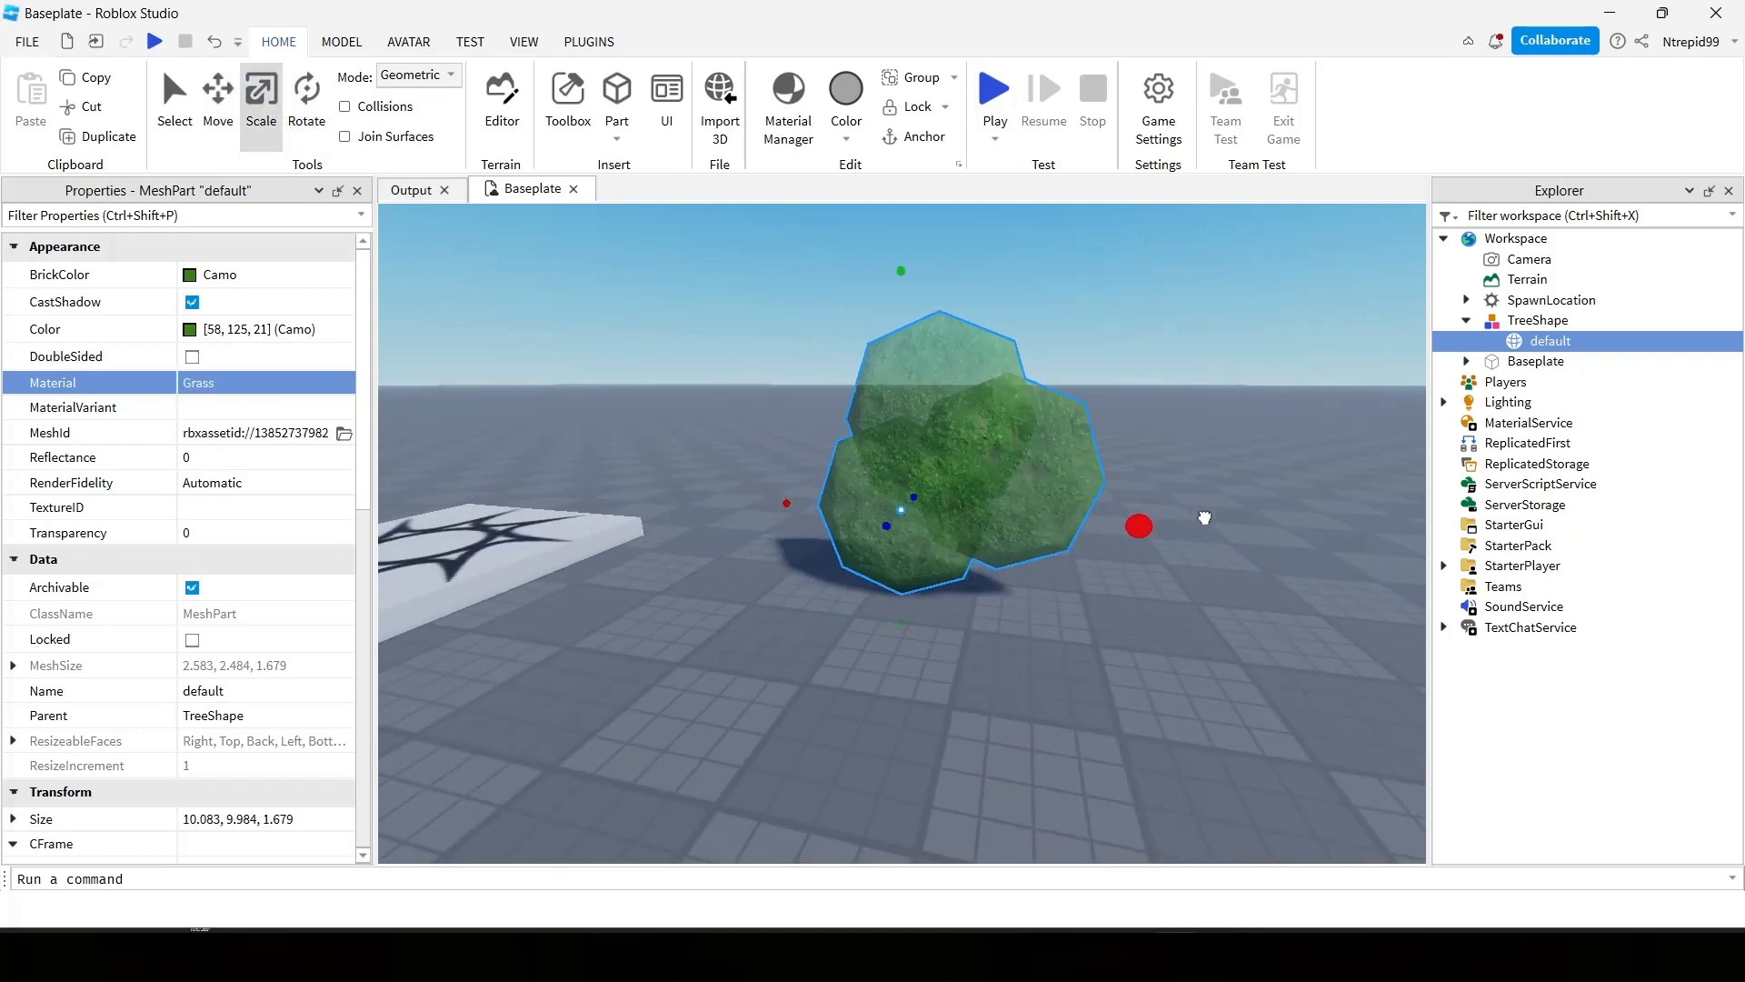
drag(949, 521, 1017, 232)
scroll(869, 499, up, 3)
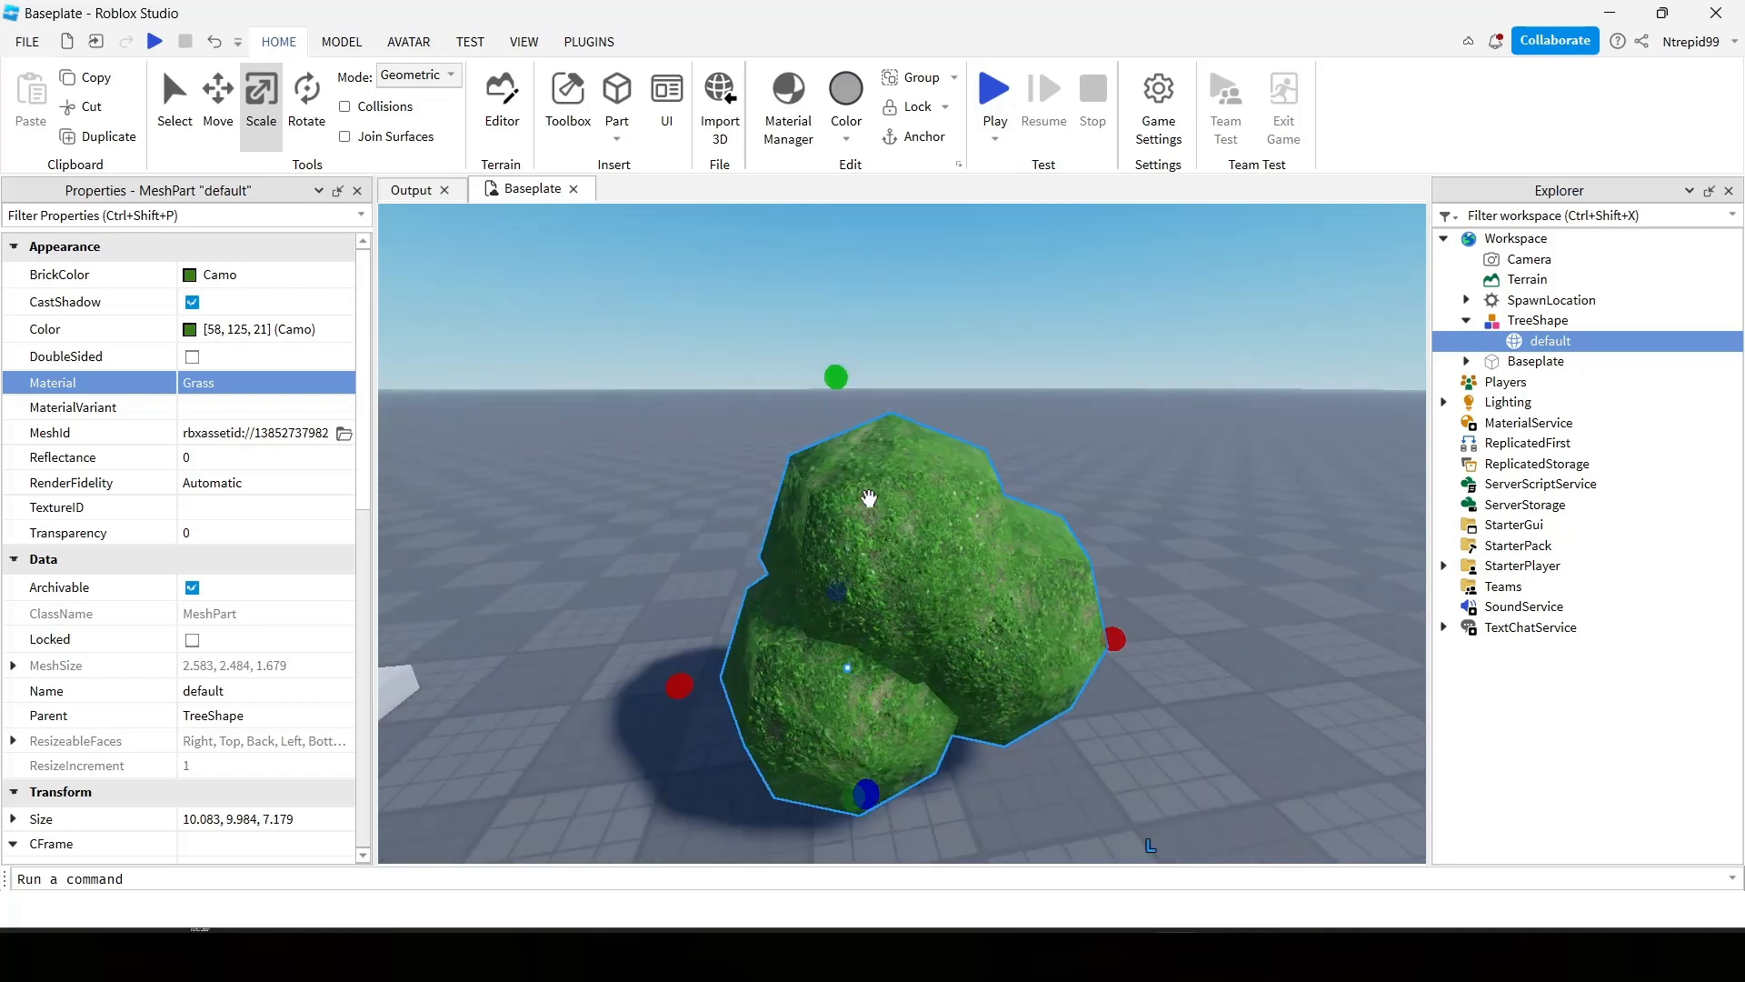
scroll(869, 498, down, 4)
scroll(869, 498, up, 2)
Raise the enlarged tree crown mesh so that it floats above the baseplate.
click(228, 111)
scroll(919, 310, down, 2)
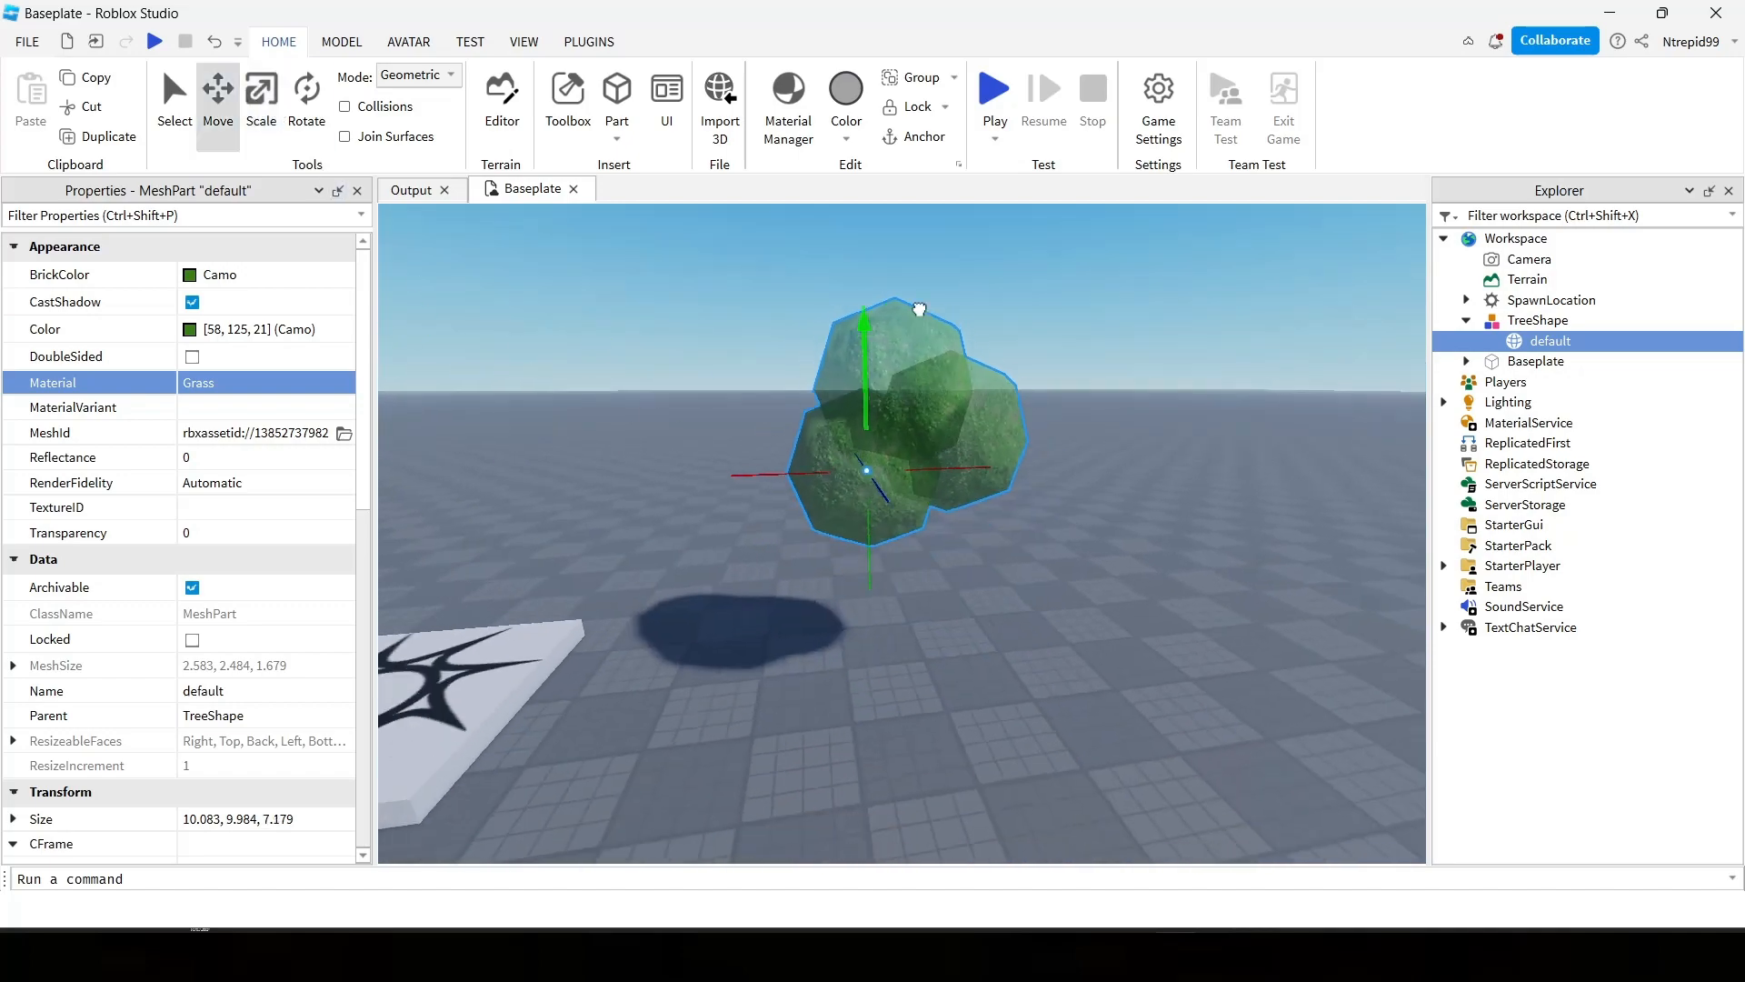
click(1160, 336)
key(w)
right_drag(1156, 332, 1130, 342)
scroll(822, 500, up, 1)
Select the default mesh inside TreeShape and set its BrickColor to Earth green.
click(821, 500)
click(1527, 341)
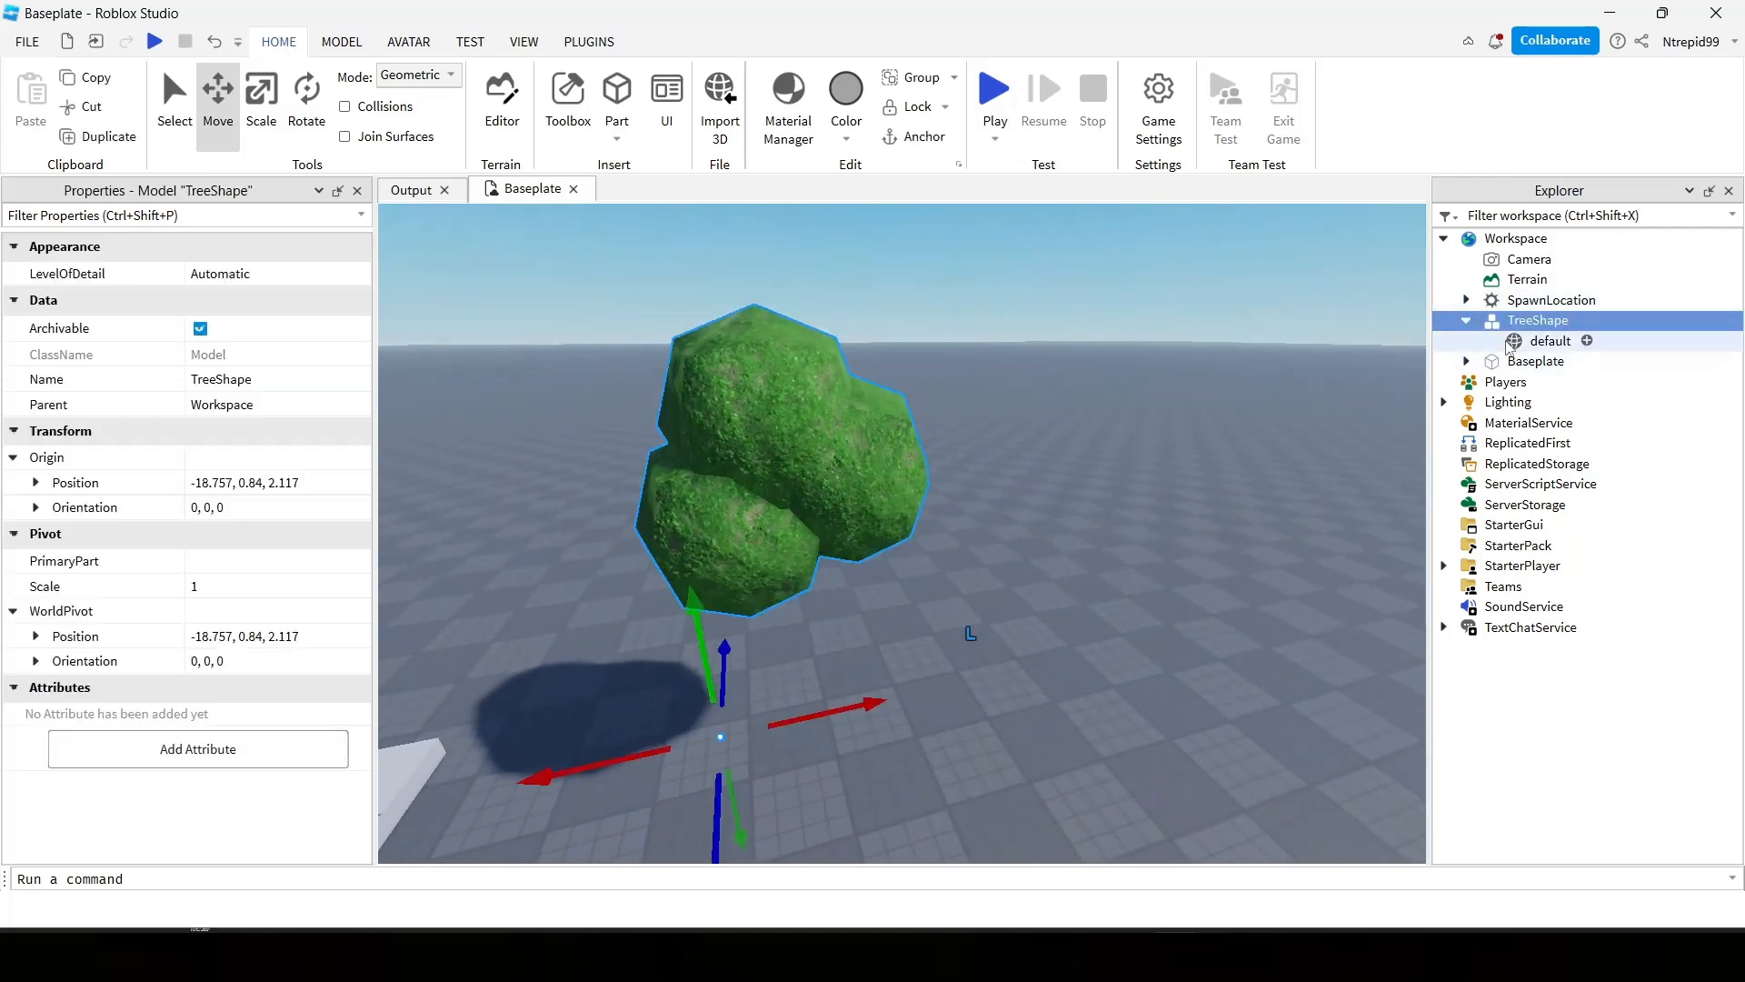
click(263, 275)
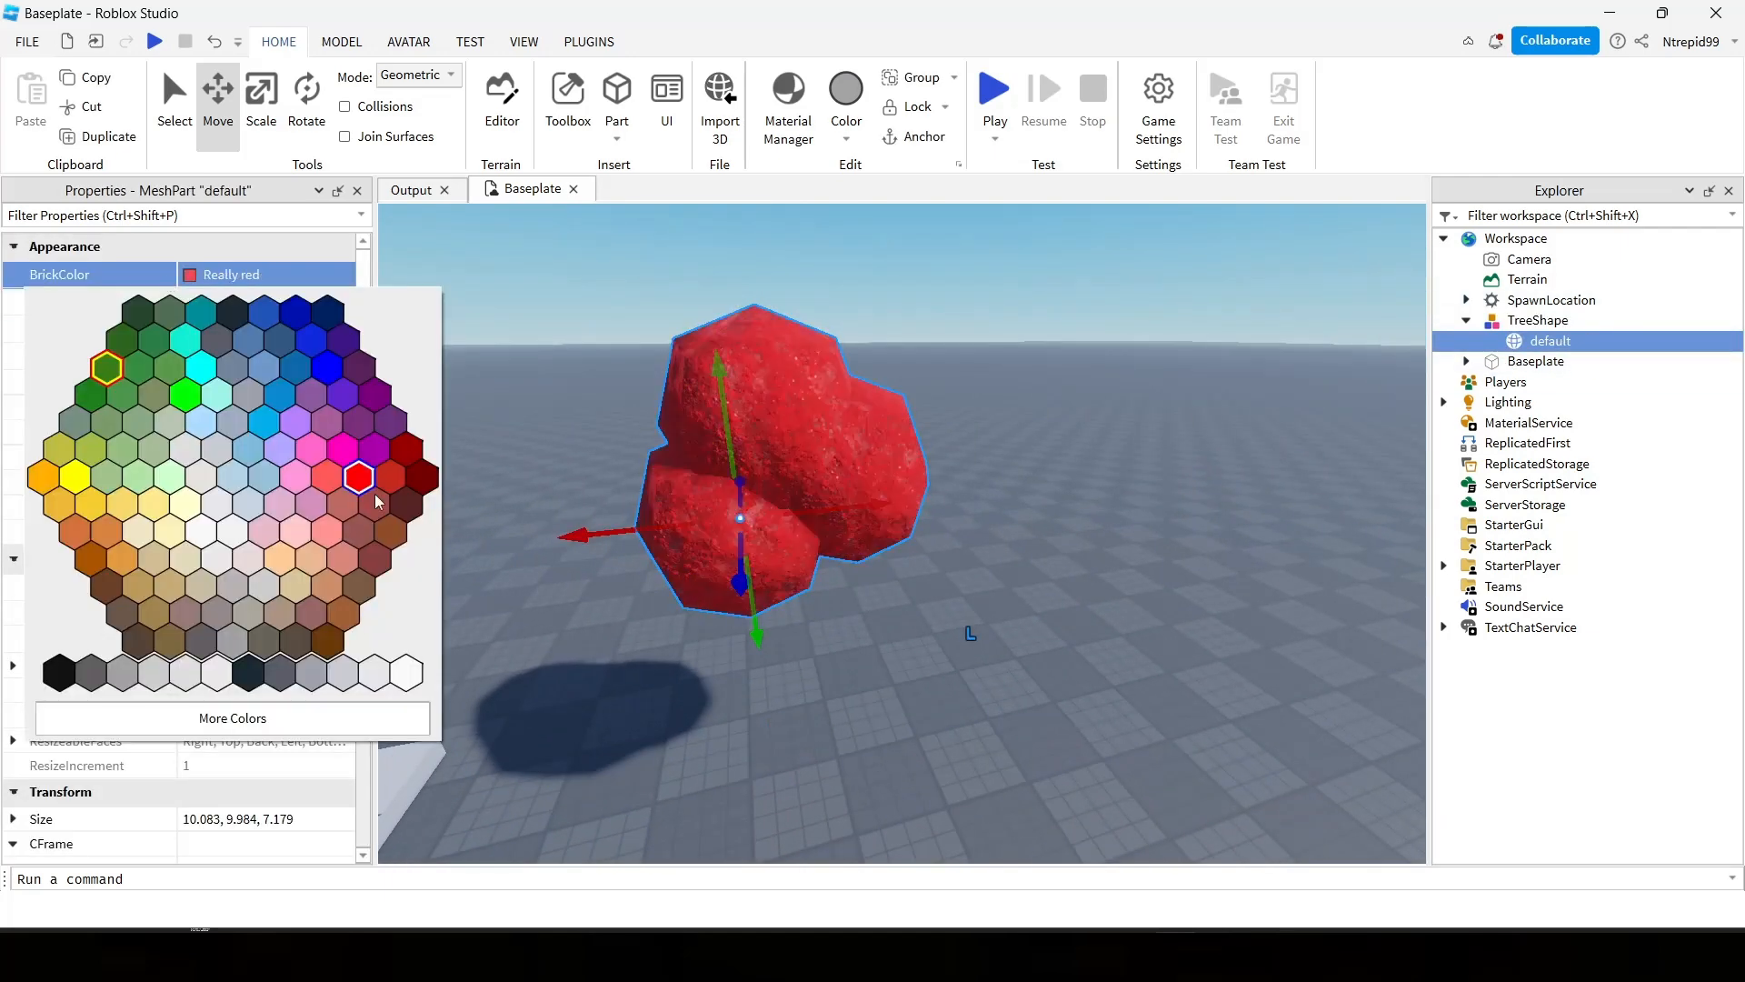
click(139, 312)
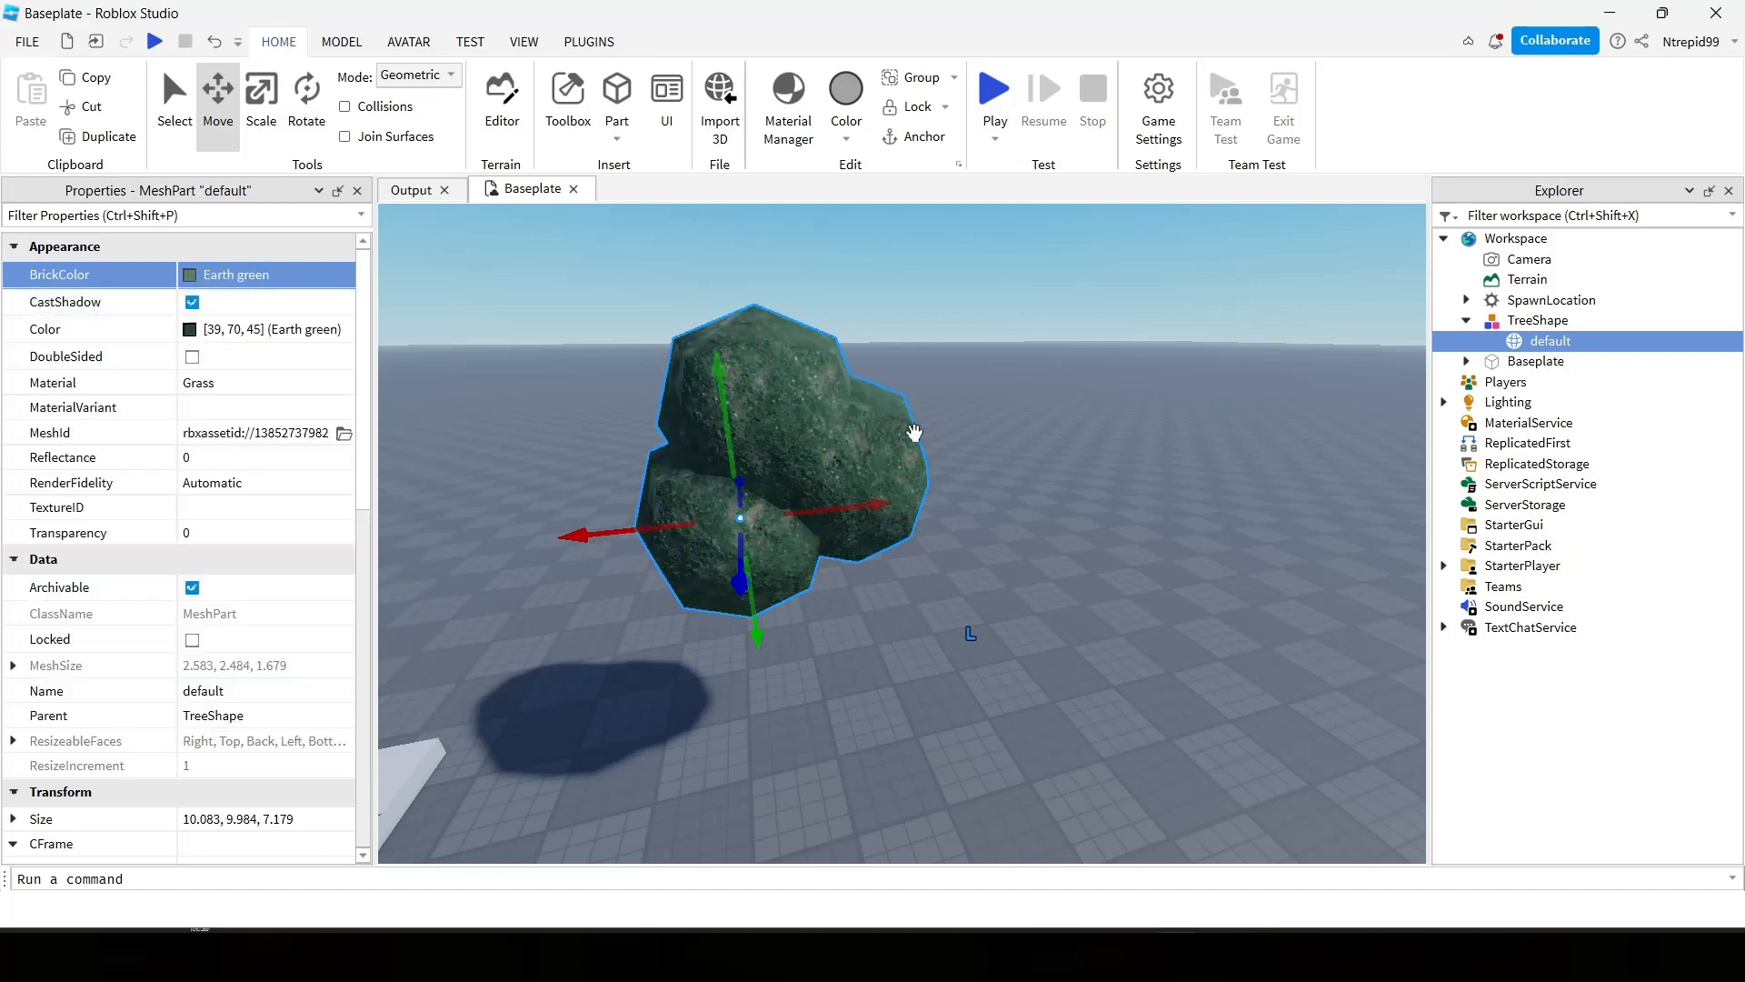
Delete the default mesh from the TreeShape model.
key(Delete)
right_drag(1073, 686, 1074, 688)
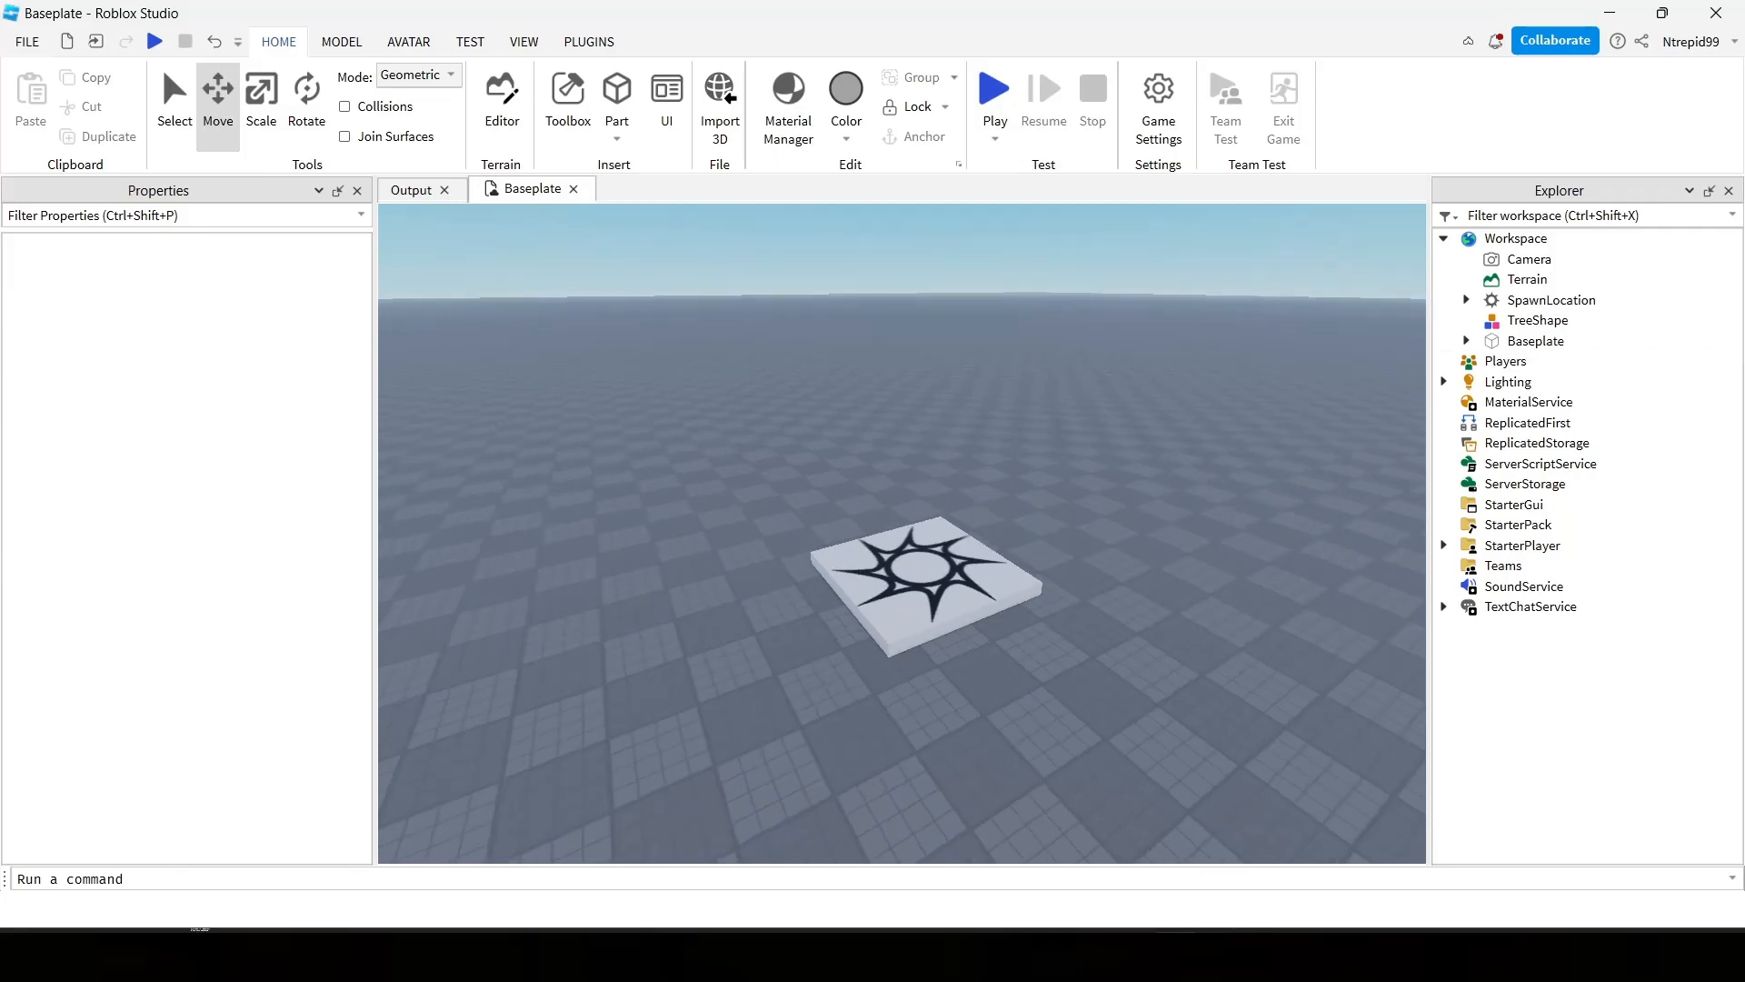
Switch to Blender and export the tree crown as an FBX file named TreeTop.fbx in the Documents\Blender folder.
click(1124, 954)
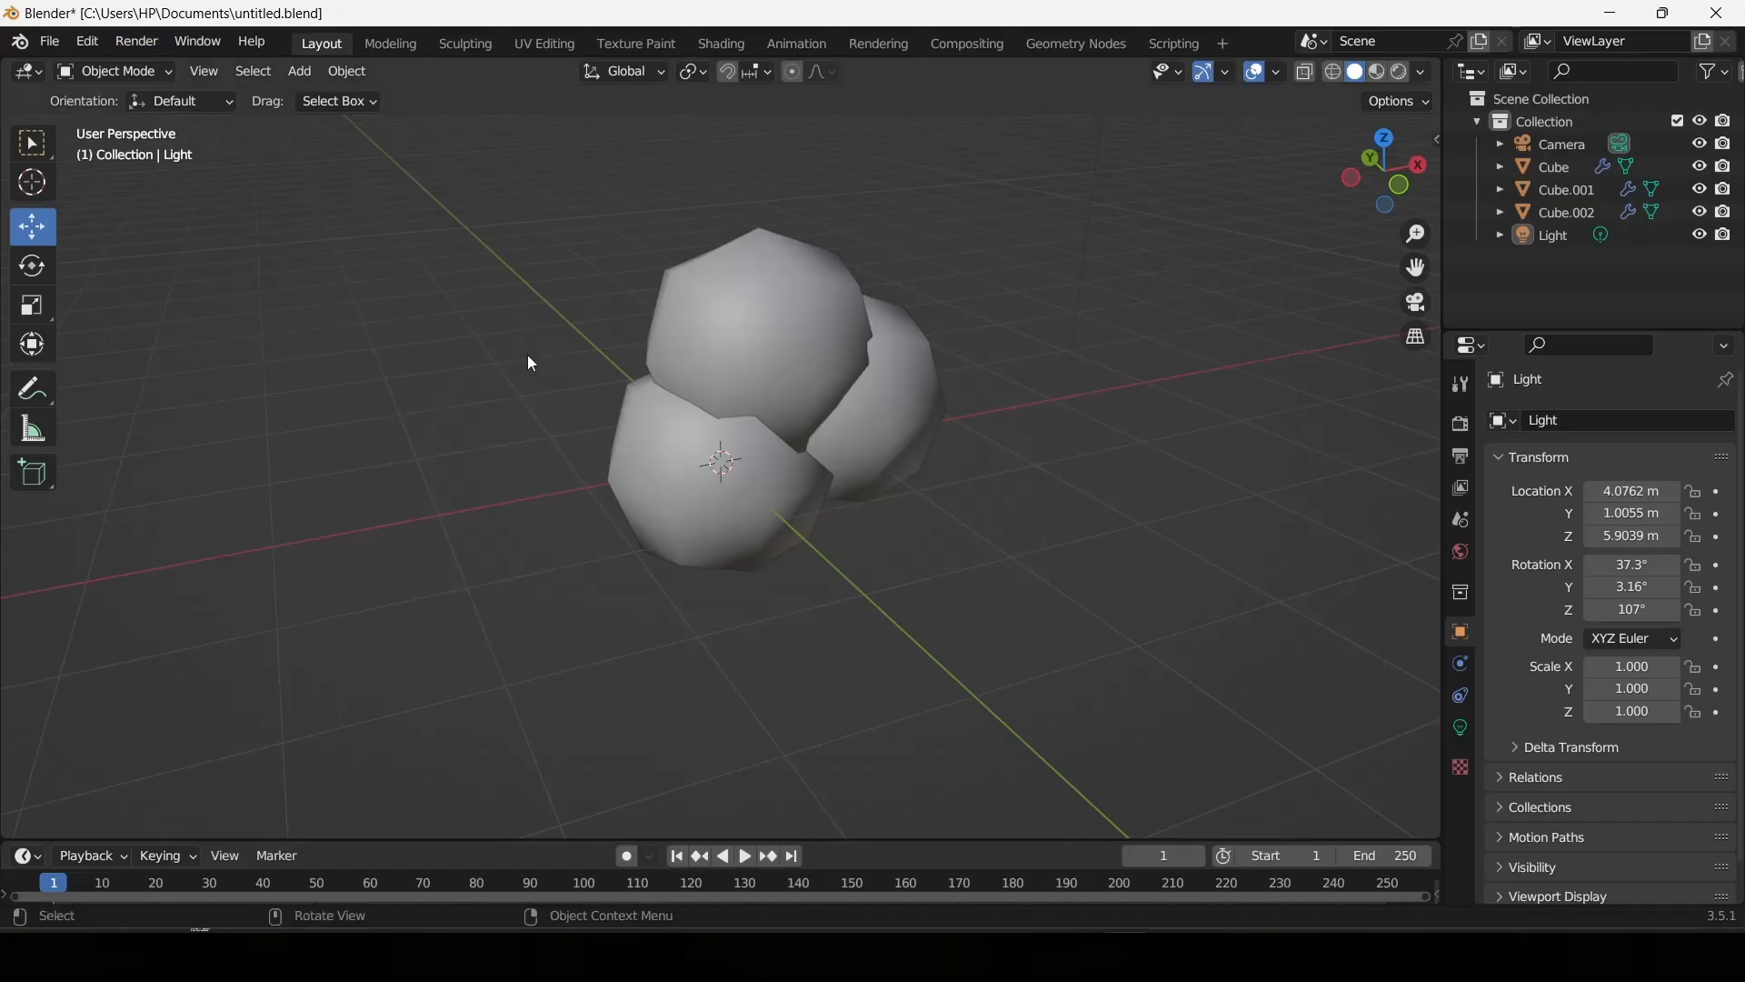
right_click(340, 344)
middle_drag(604, 265, 1234, 273)
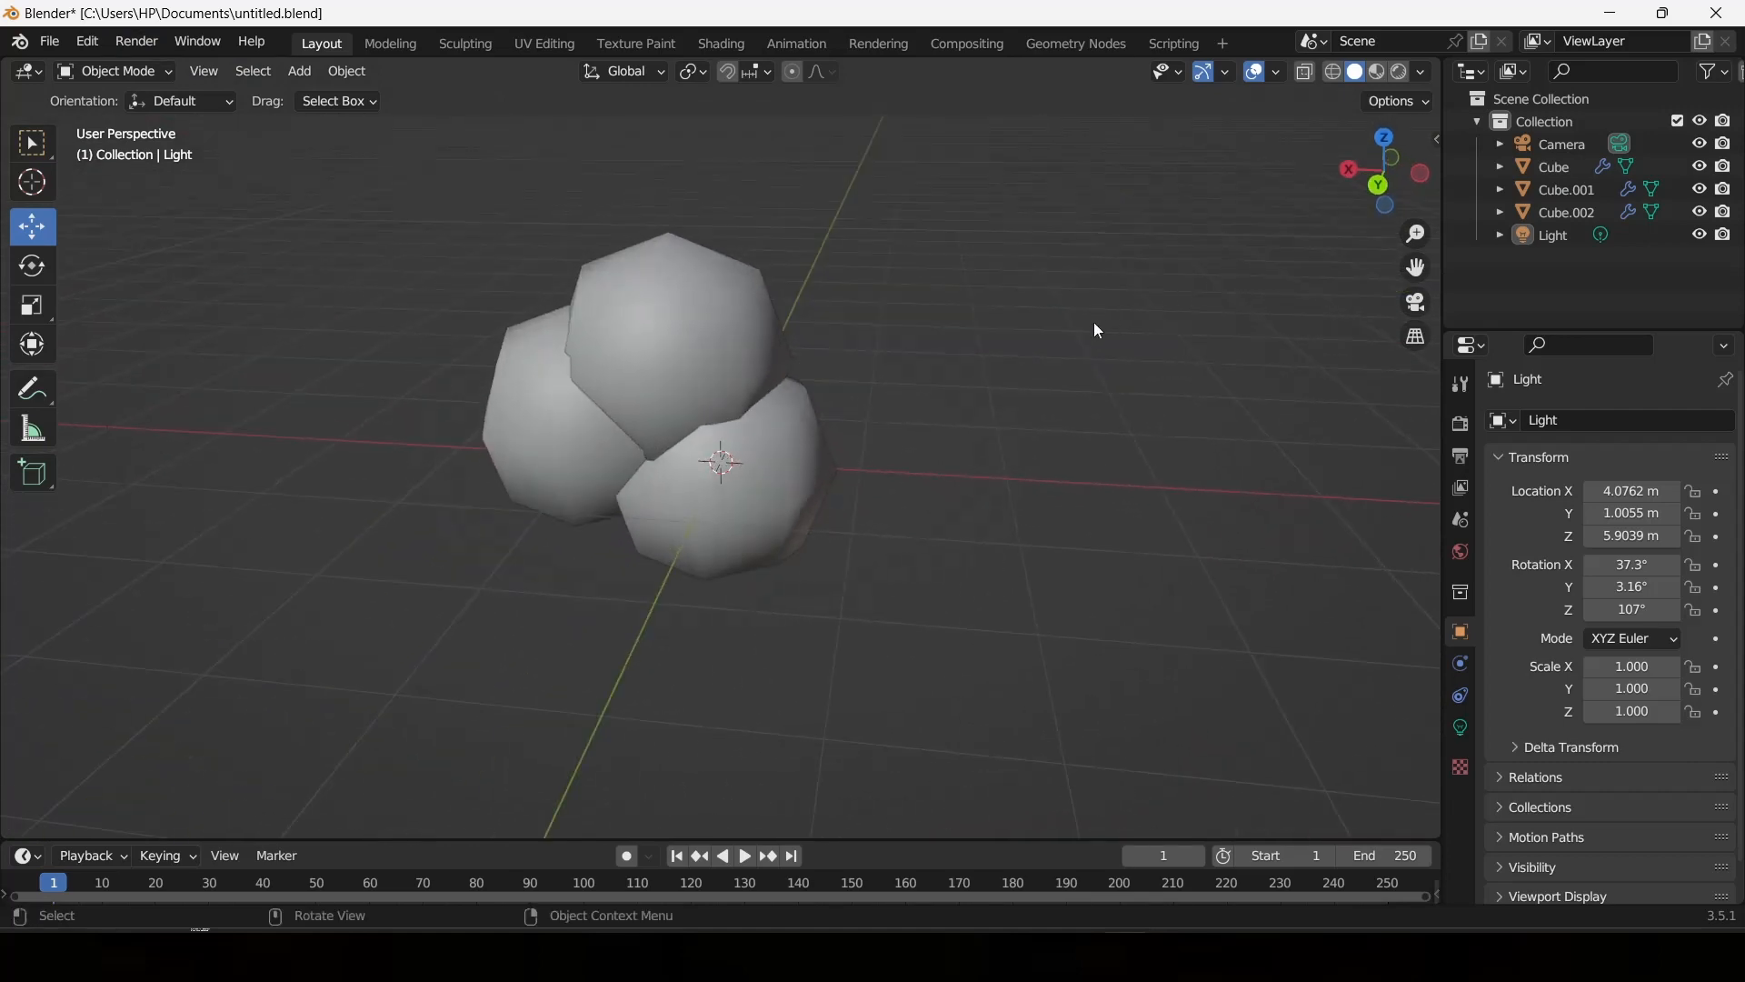
click(50, 43)
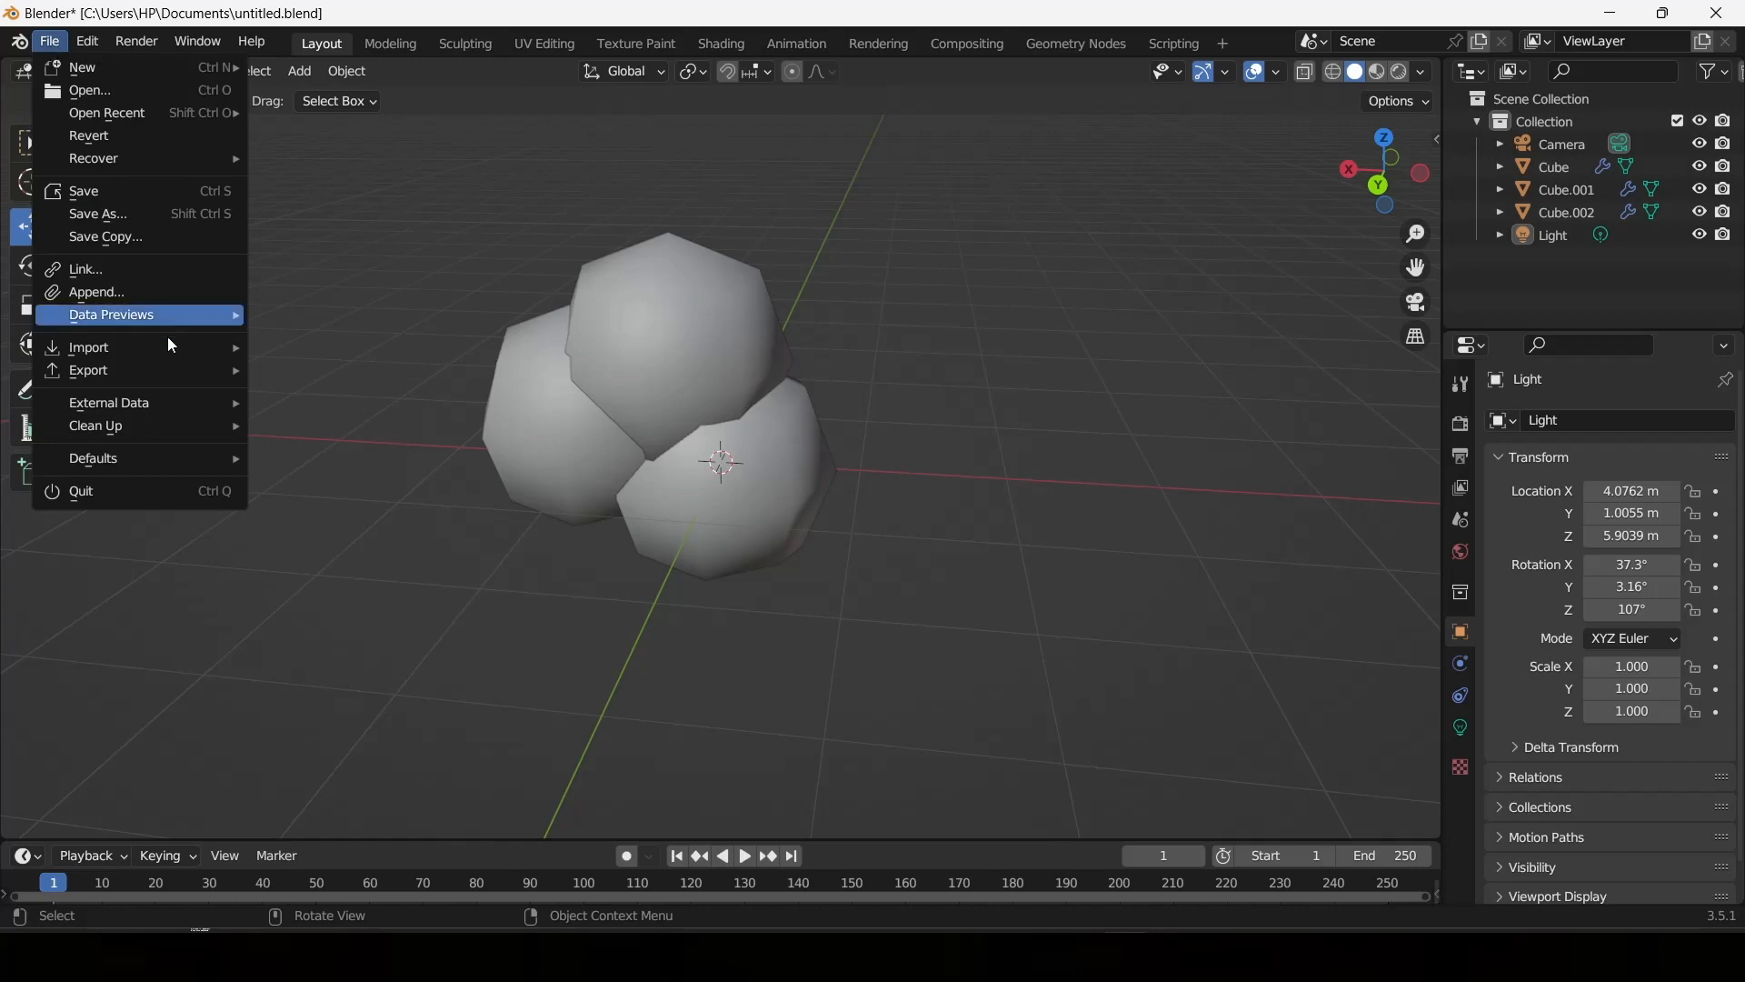
mouse_move(130, 369)
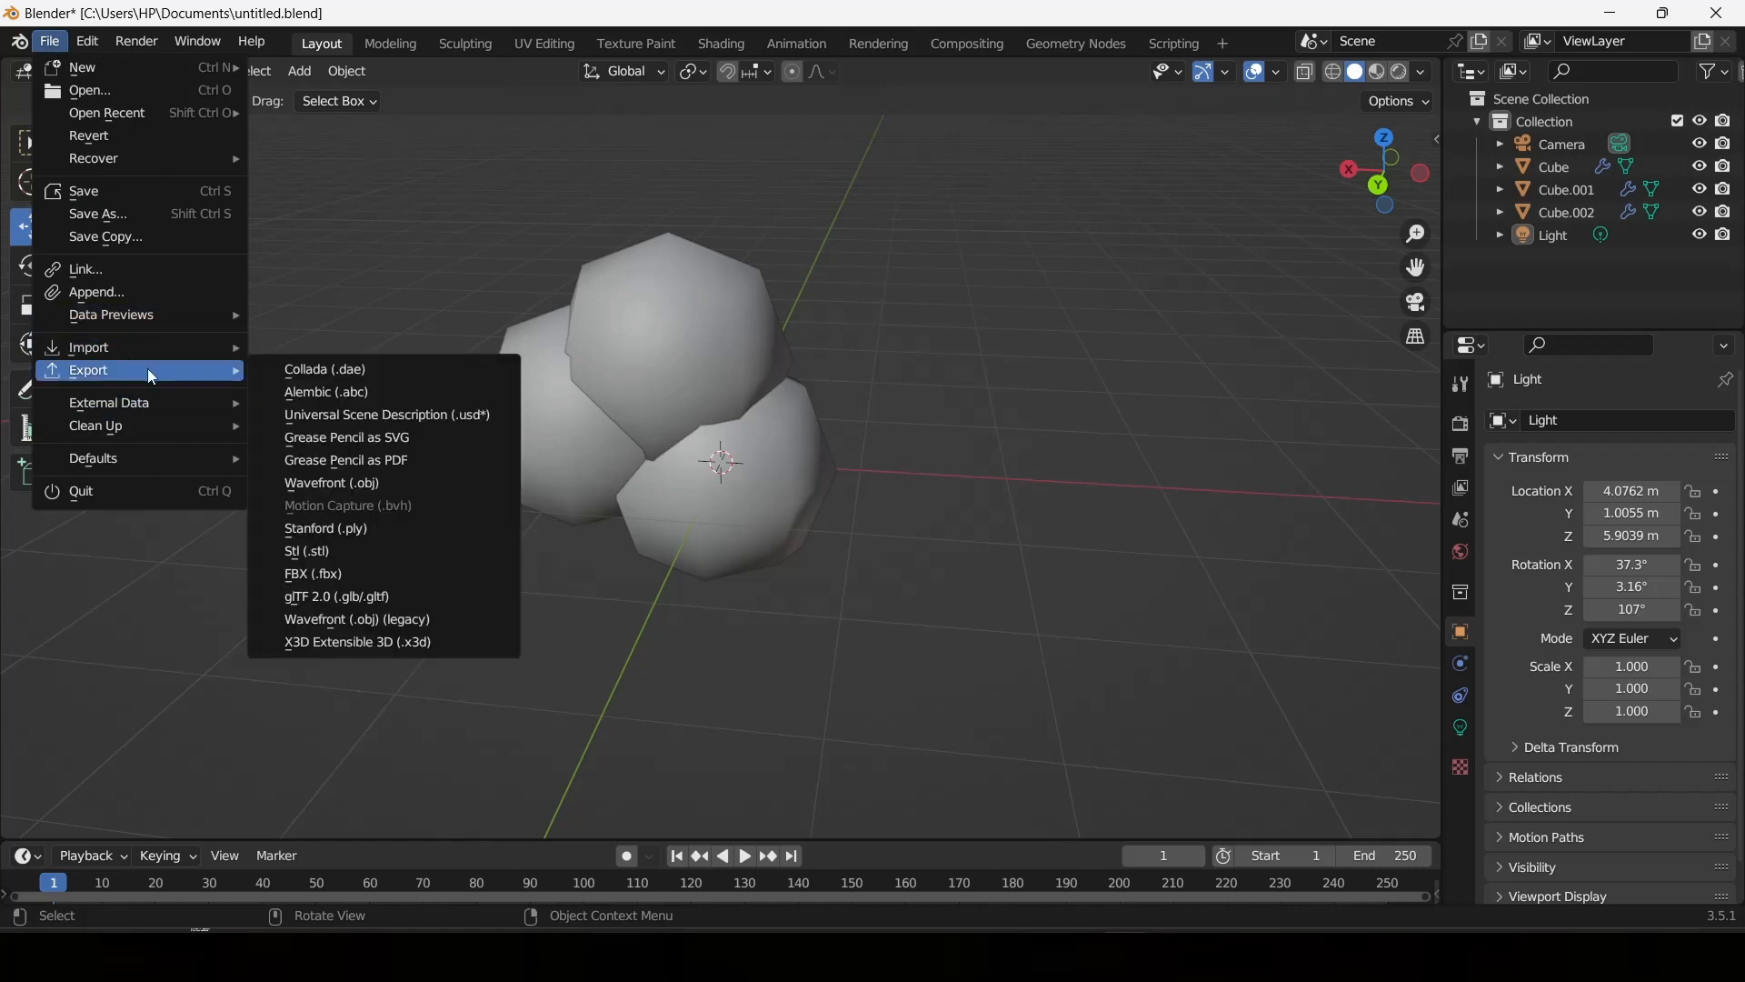
click(362, 576)
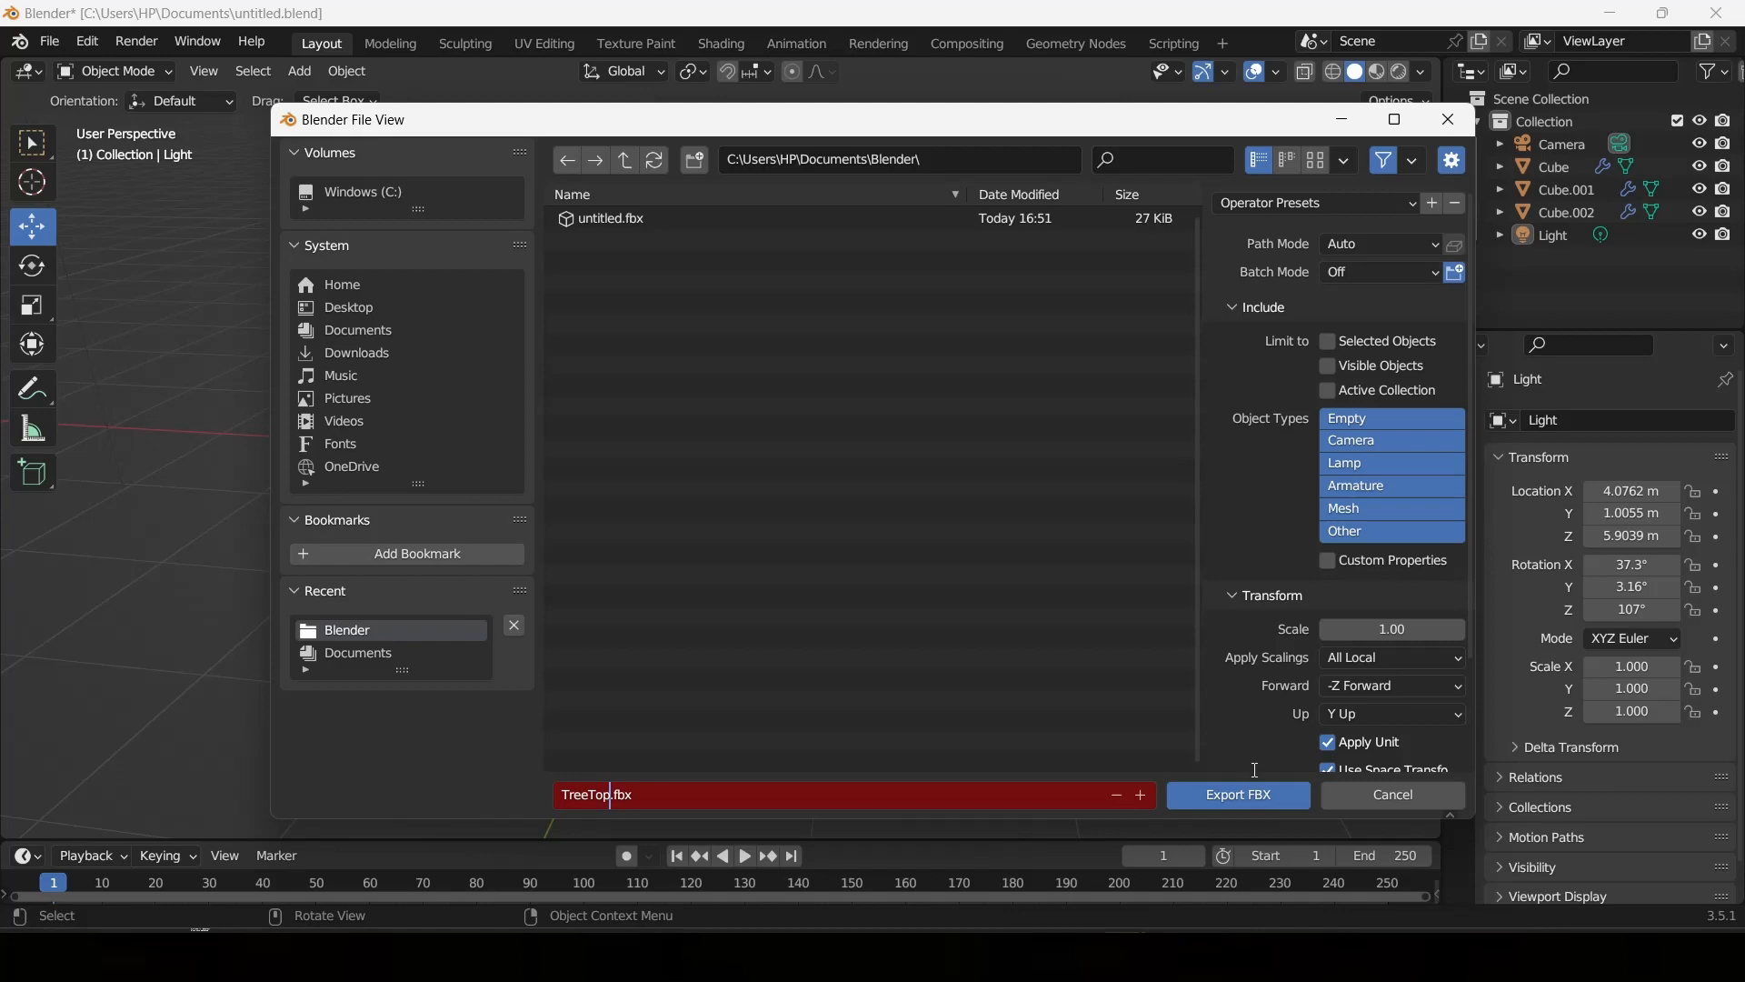
click(1206, 807)
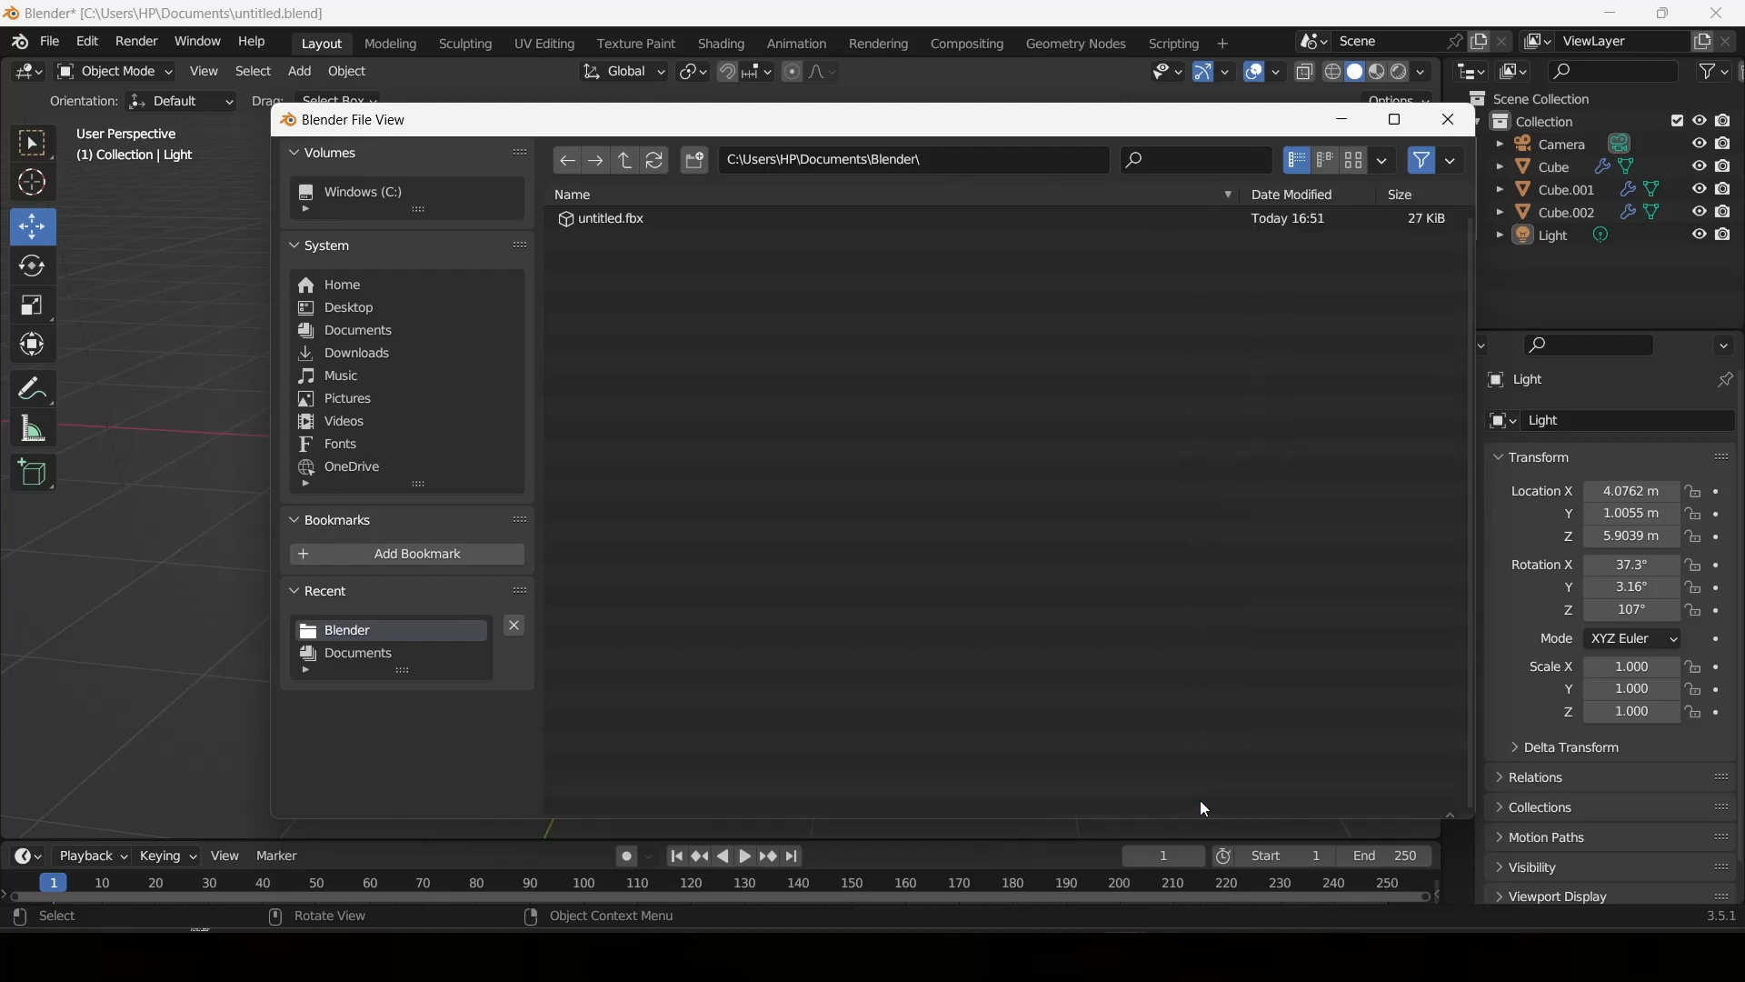
Switch to Roblox Studio and import TreeTop.fbx from the Documents\Blender folder into the workspace.
click(1174, 954)
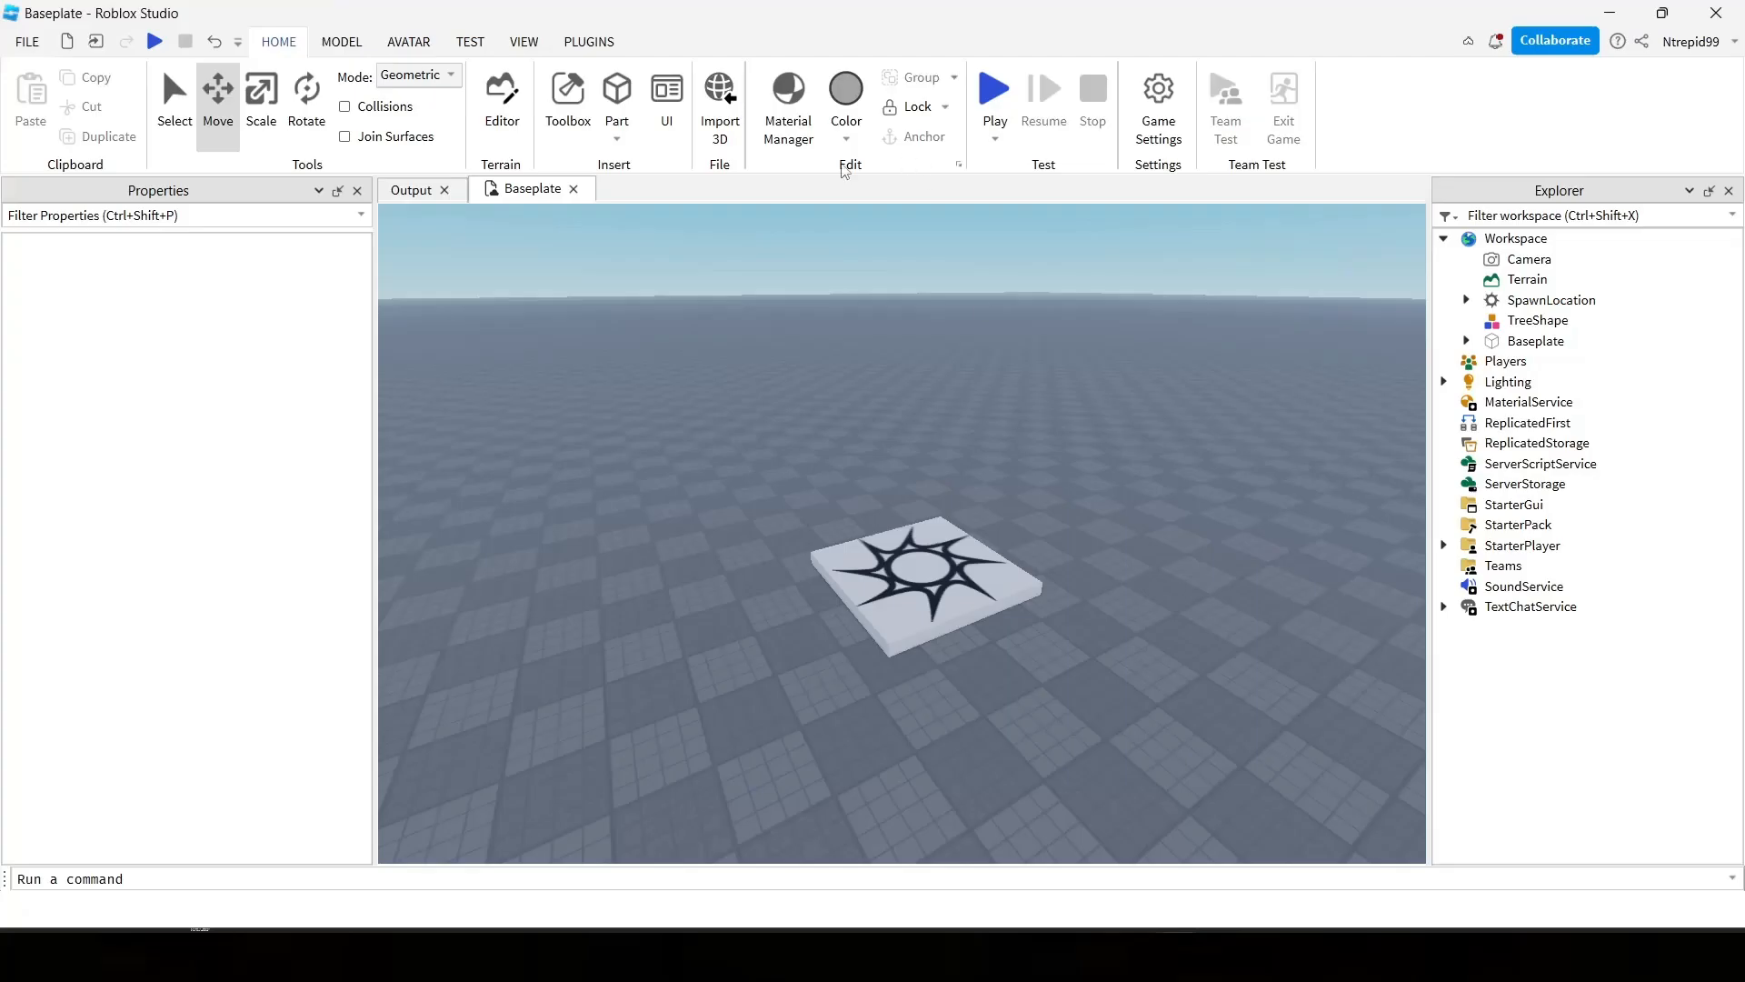
click(716, 102)
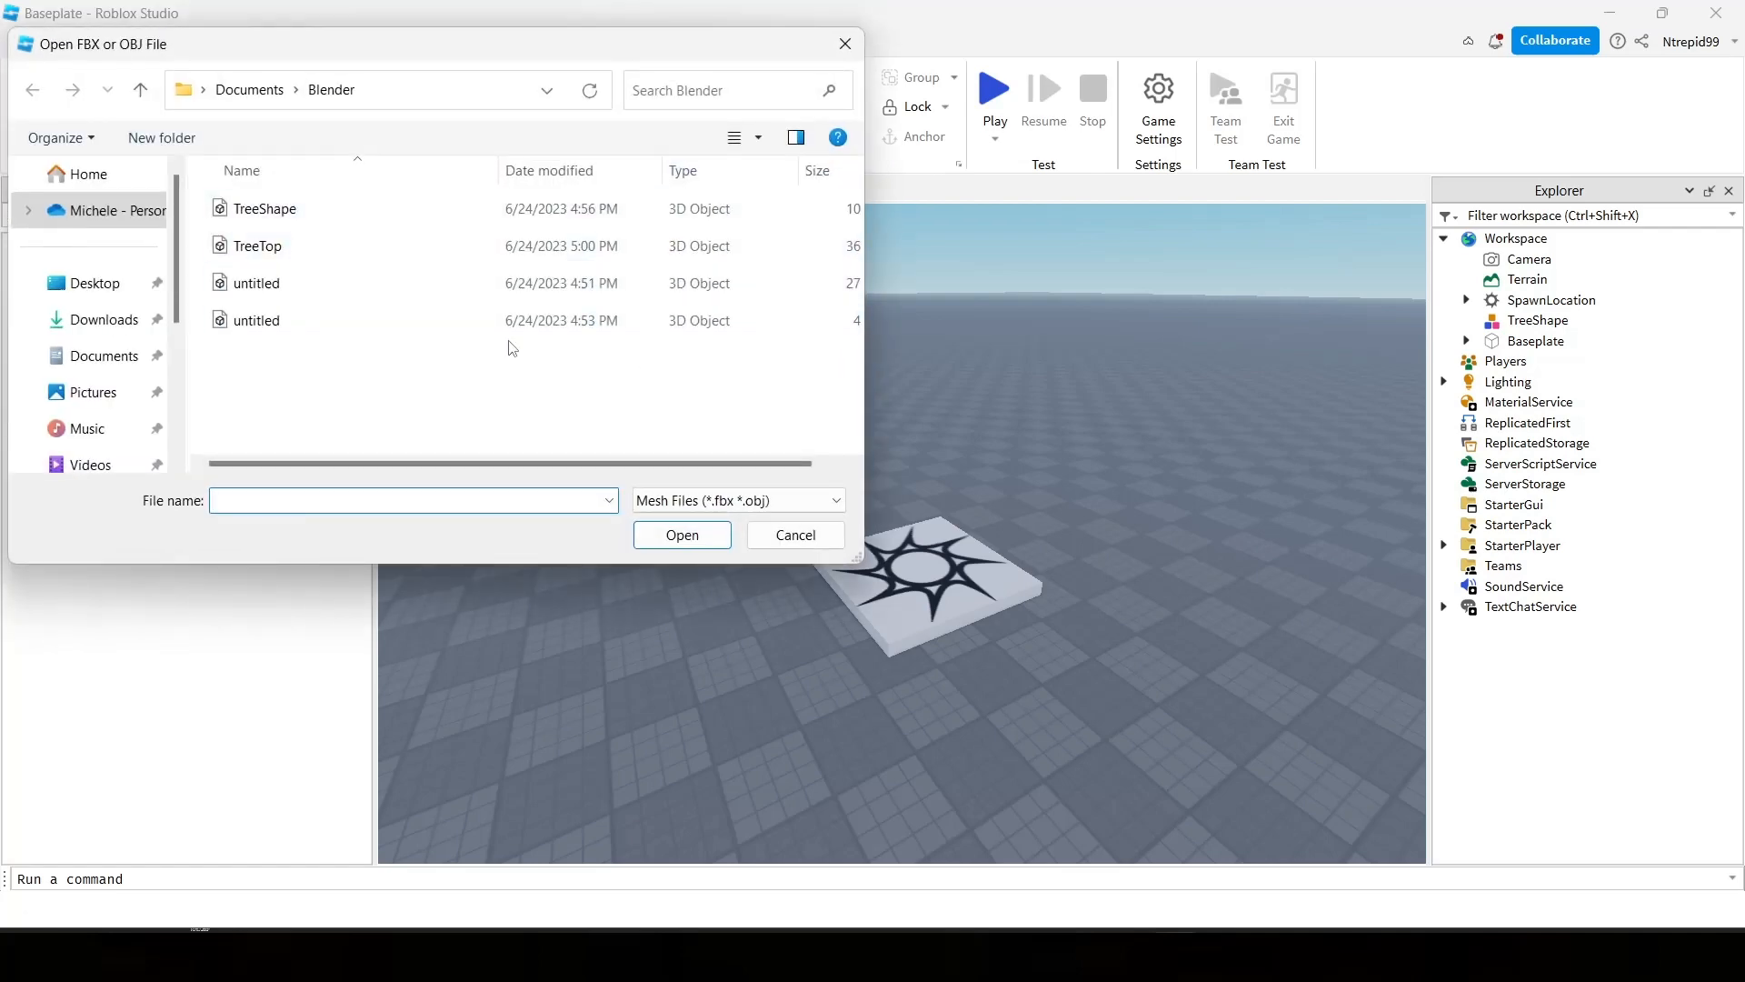
double_click(336, 247)
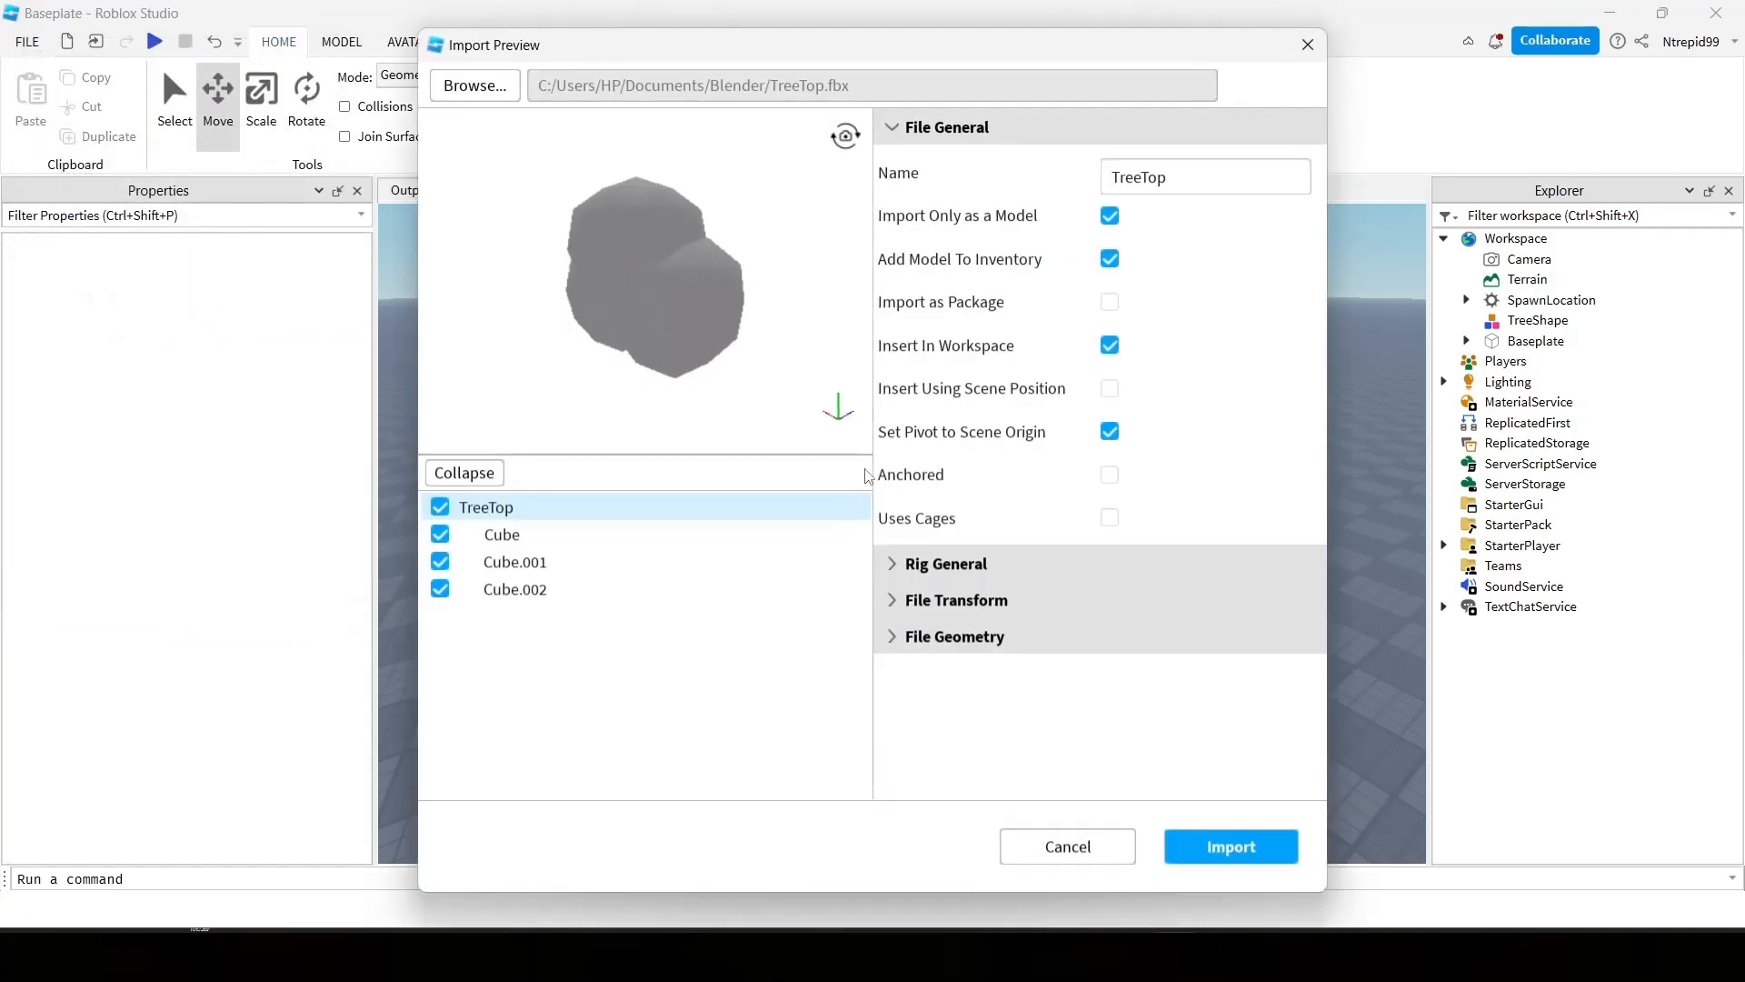
click(1231, 852)
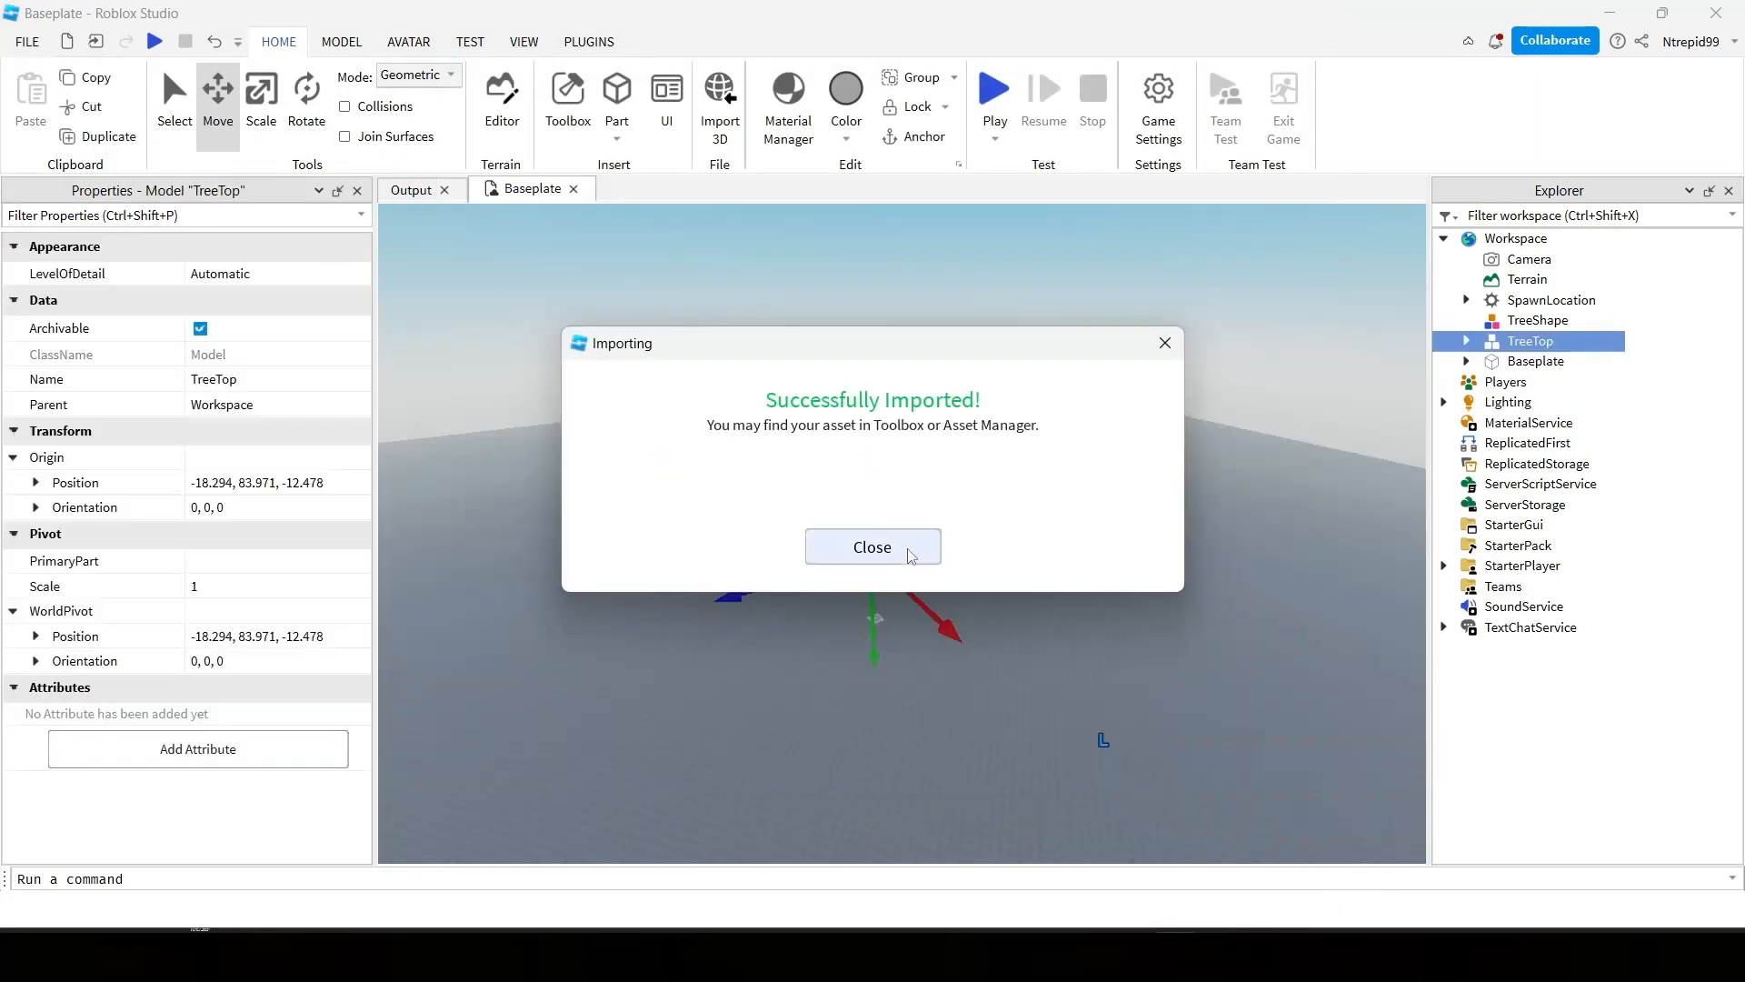
Close the import confirmation and scale the TreeTop model down to a scale of about 0.062.
click(909, 551)
right_drag(975, 468, 975, 468)
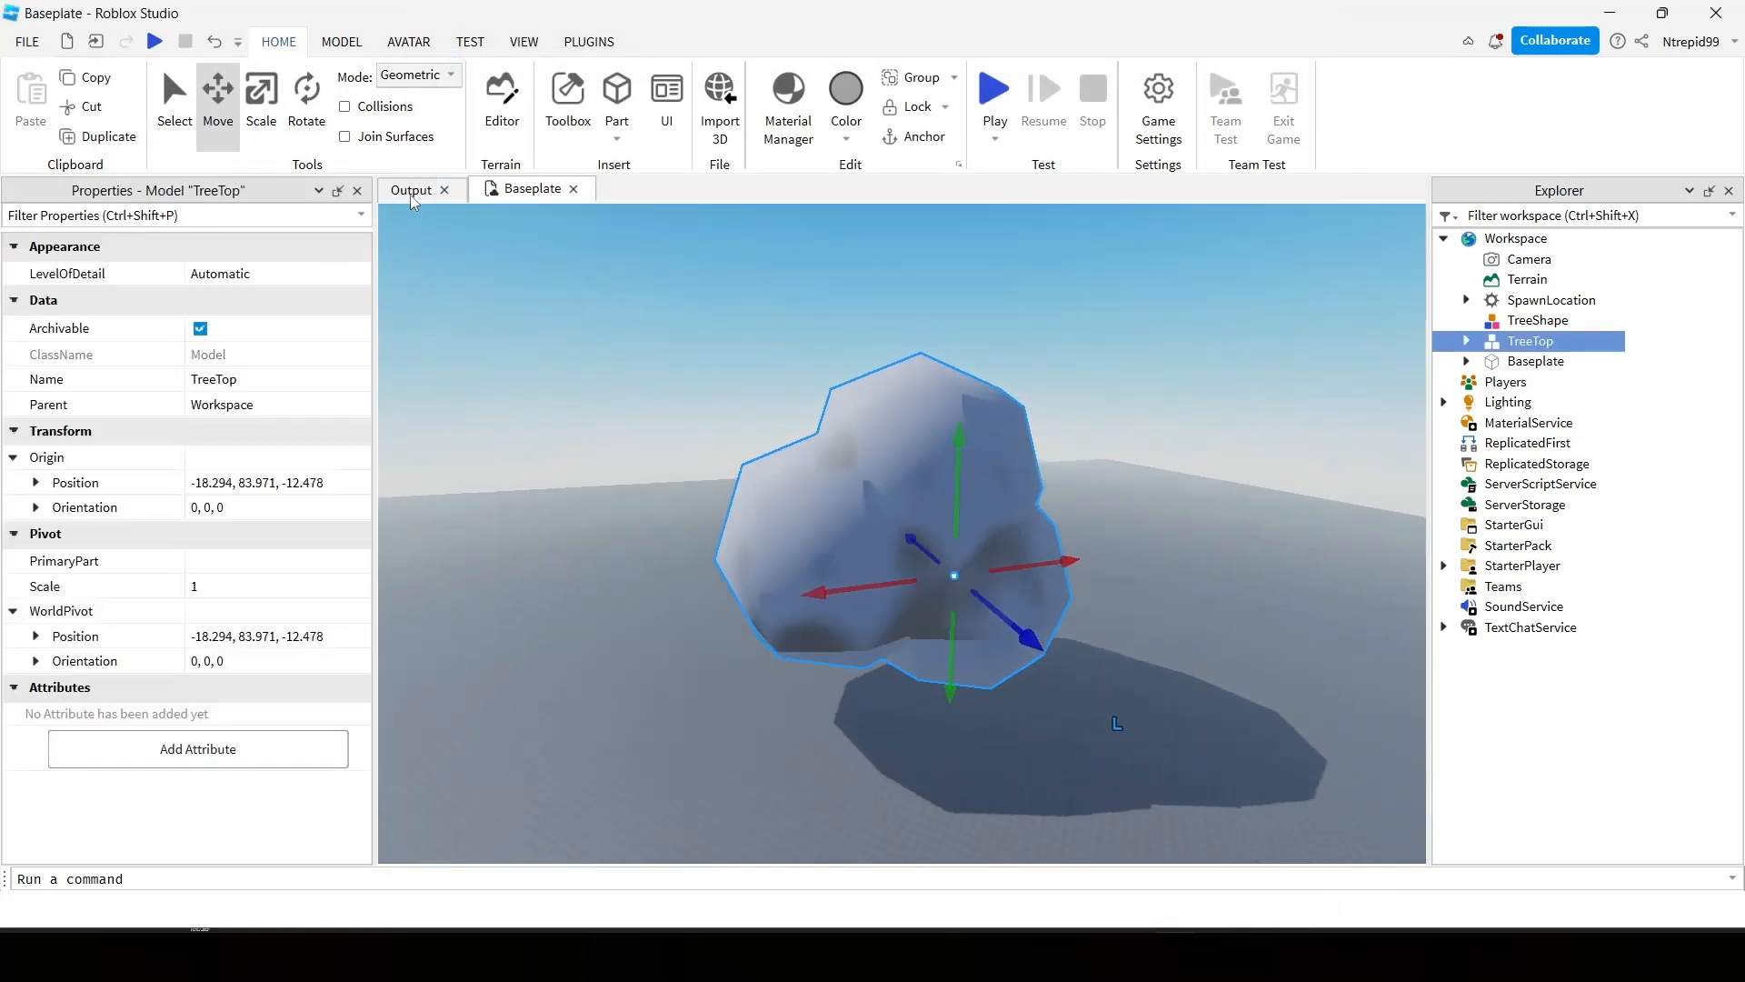
click(264, 125)
drag(966, 315, 820, 473)
scroll(822, 467, up, 15)
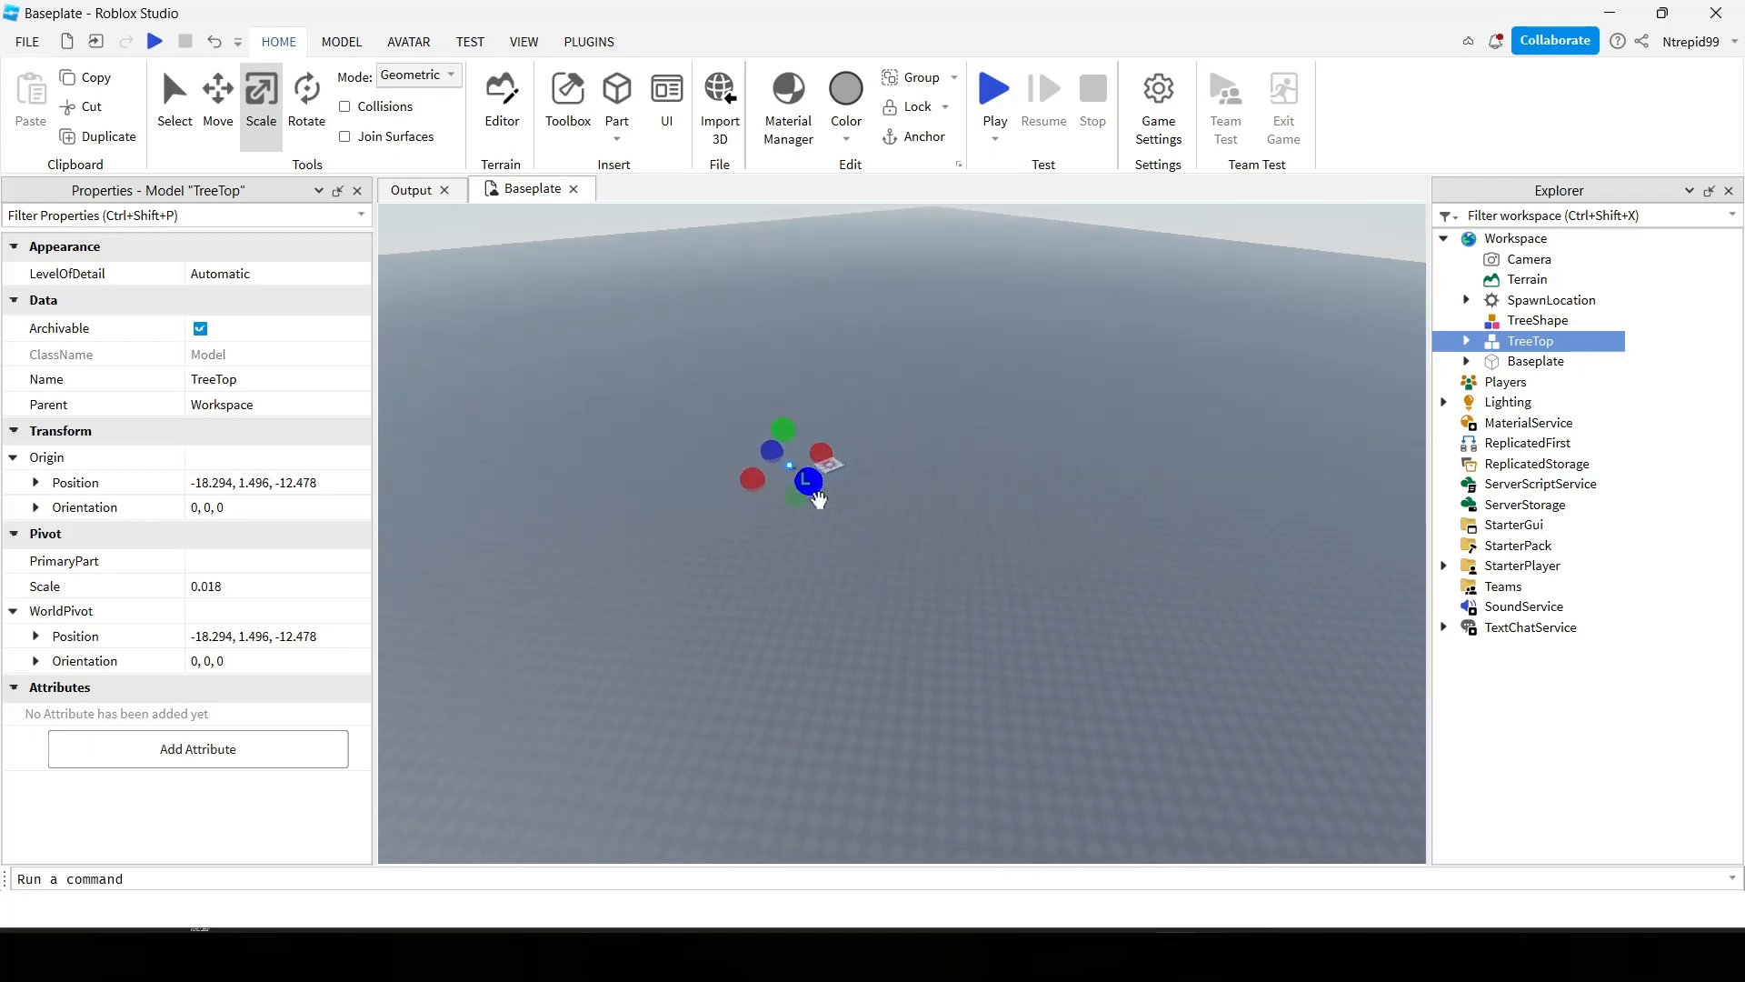
key(f)
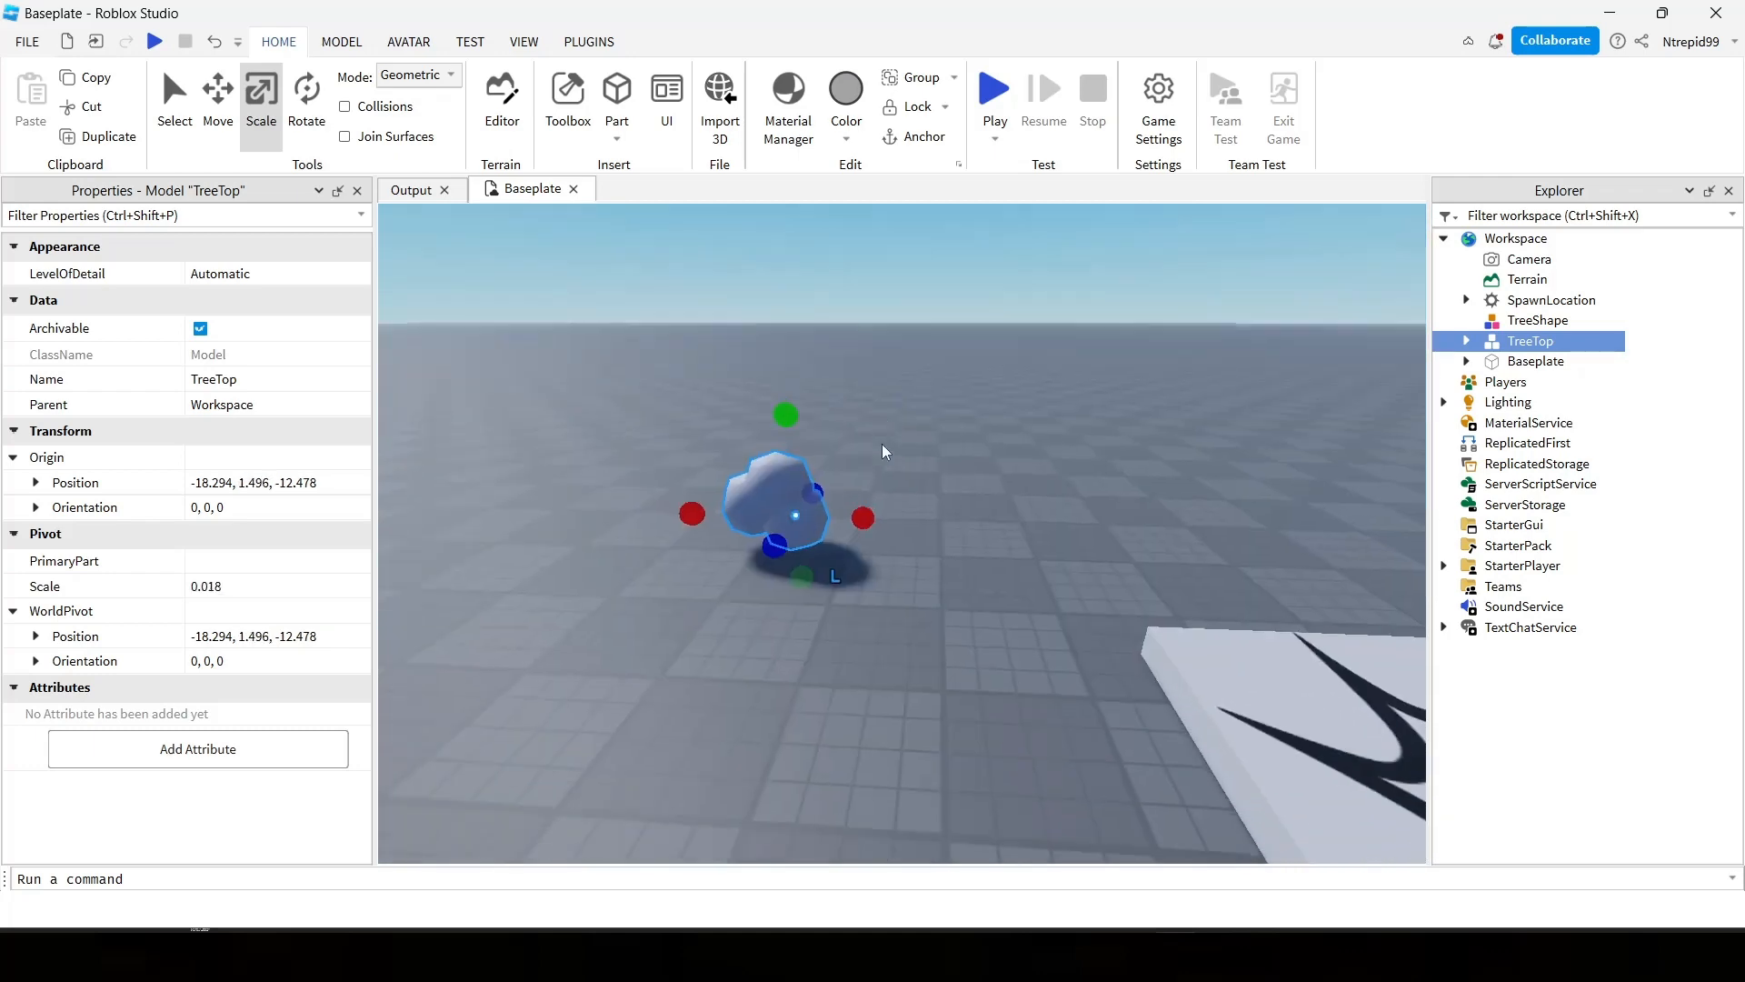
drag(965, 393, 1097, 218)
scroll(641, 305, up, 4)
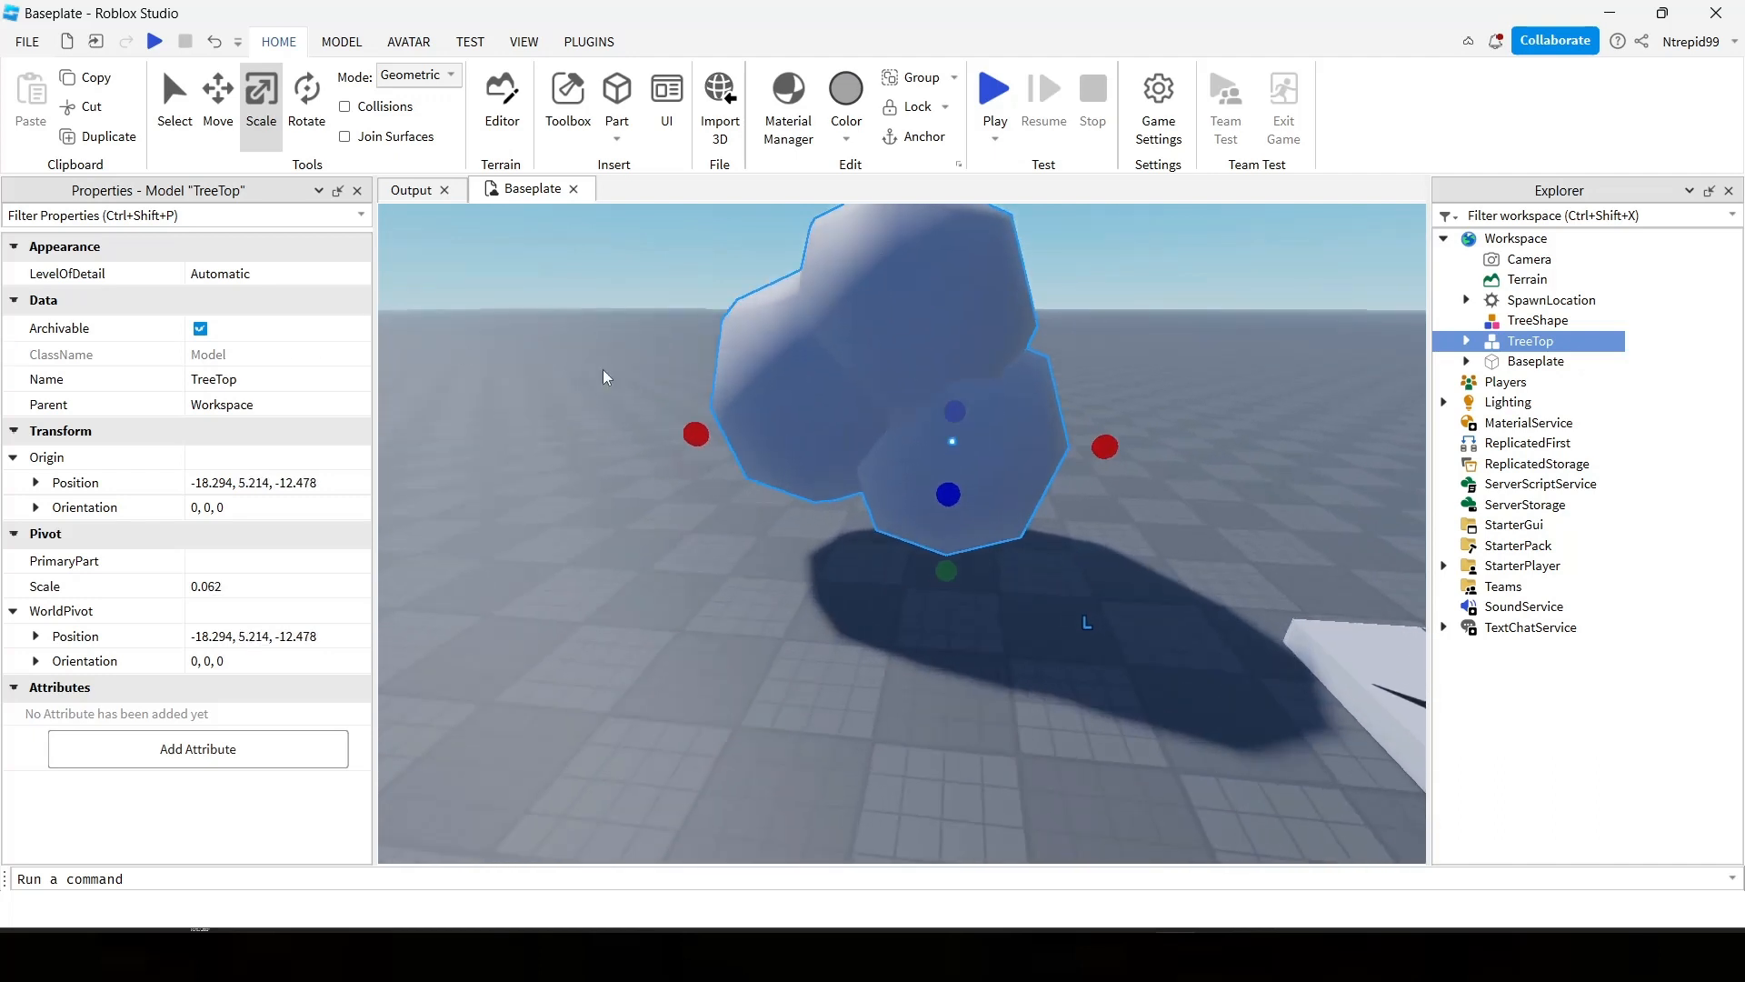
scroll(605, 377, down, 3)
Expand the TreeTop model and select its Cube, Cube.001 and Cube.002 meshes one by one to identify each part.
click(1470, 329)
click(1466, 341)
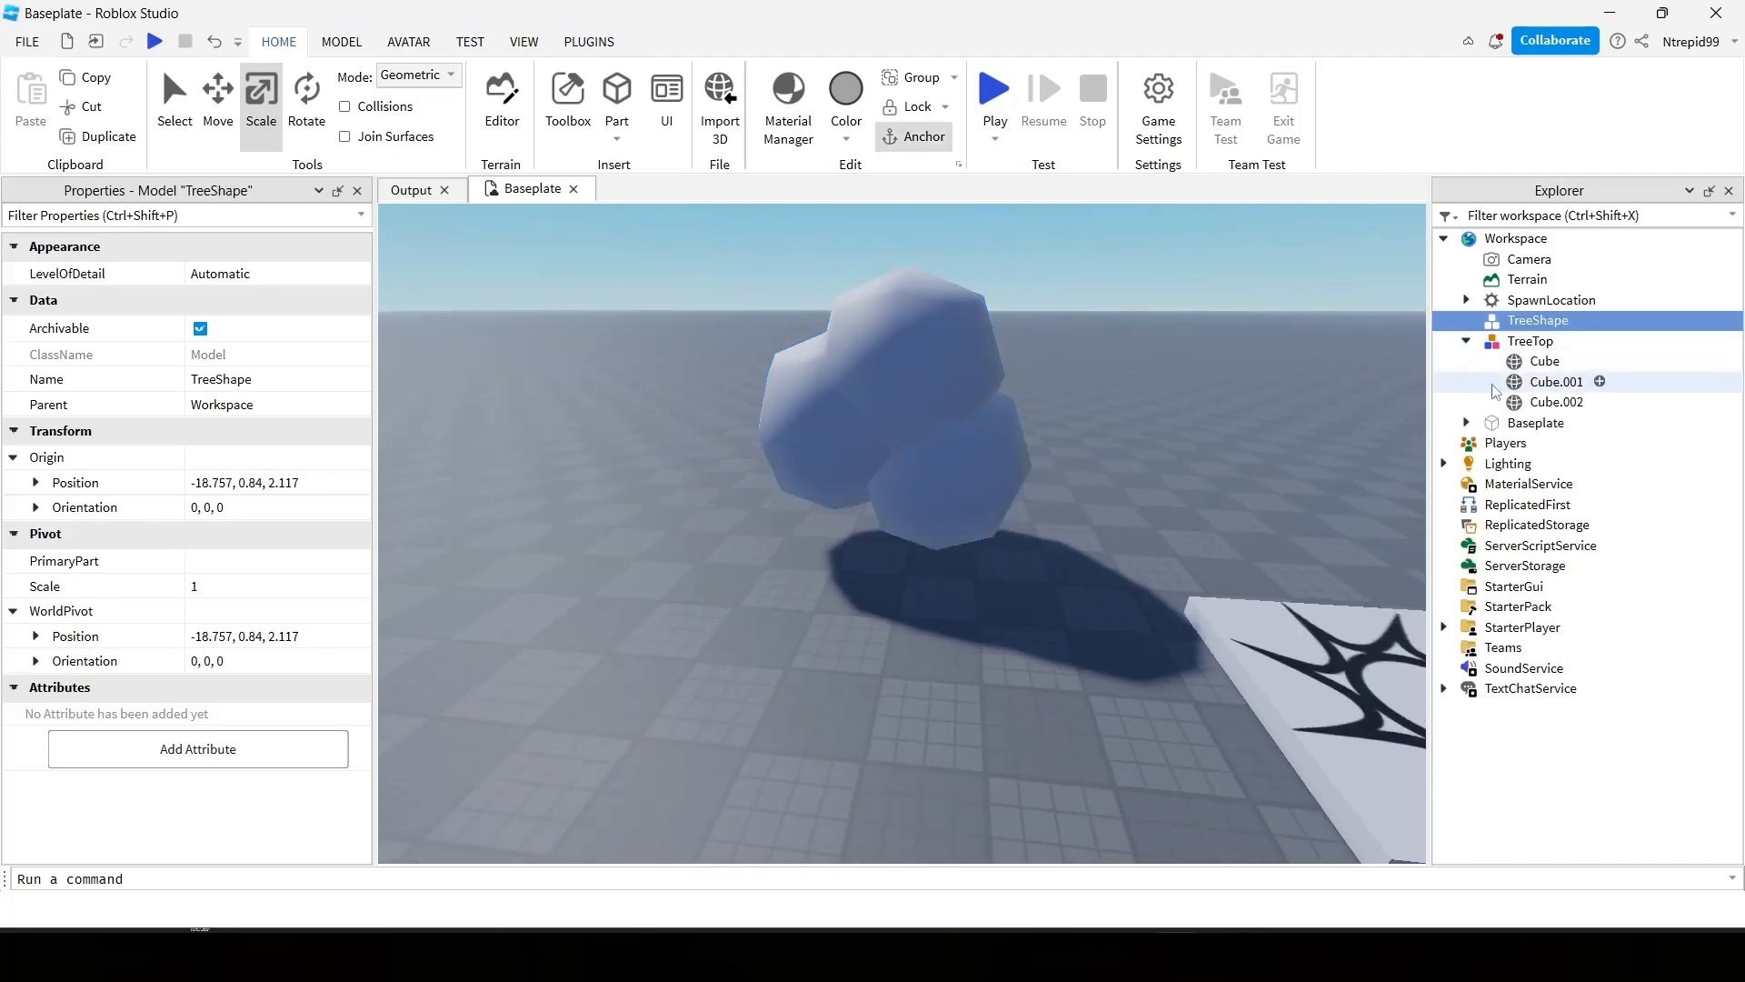
click(1538, 362)
click(1545, 382)
click(1545, 402)
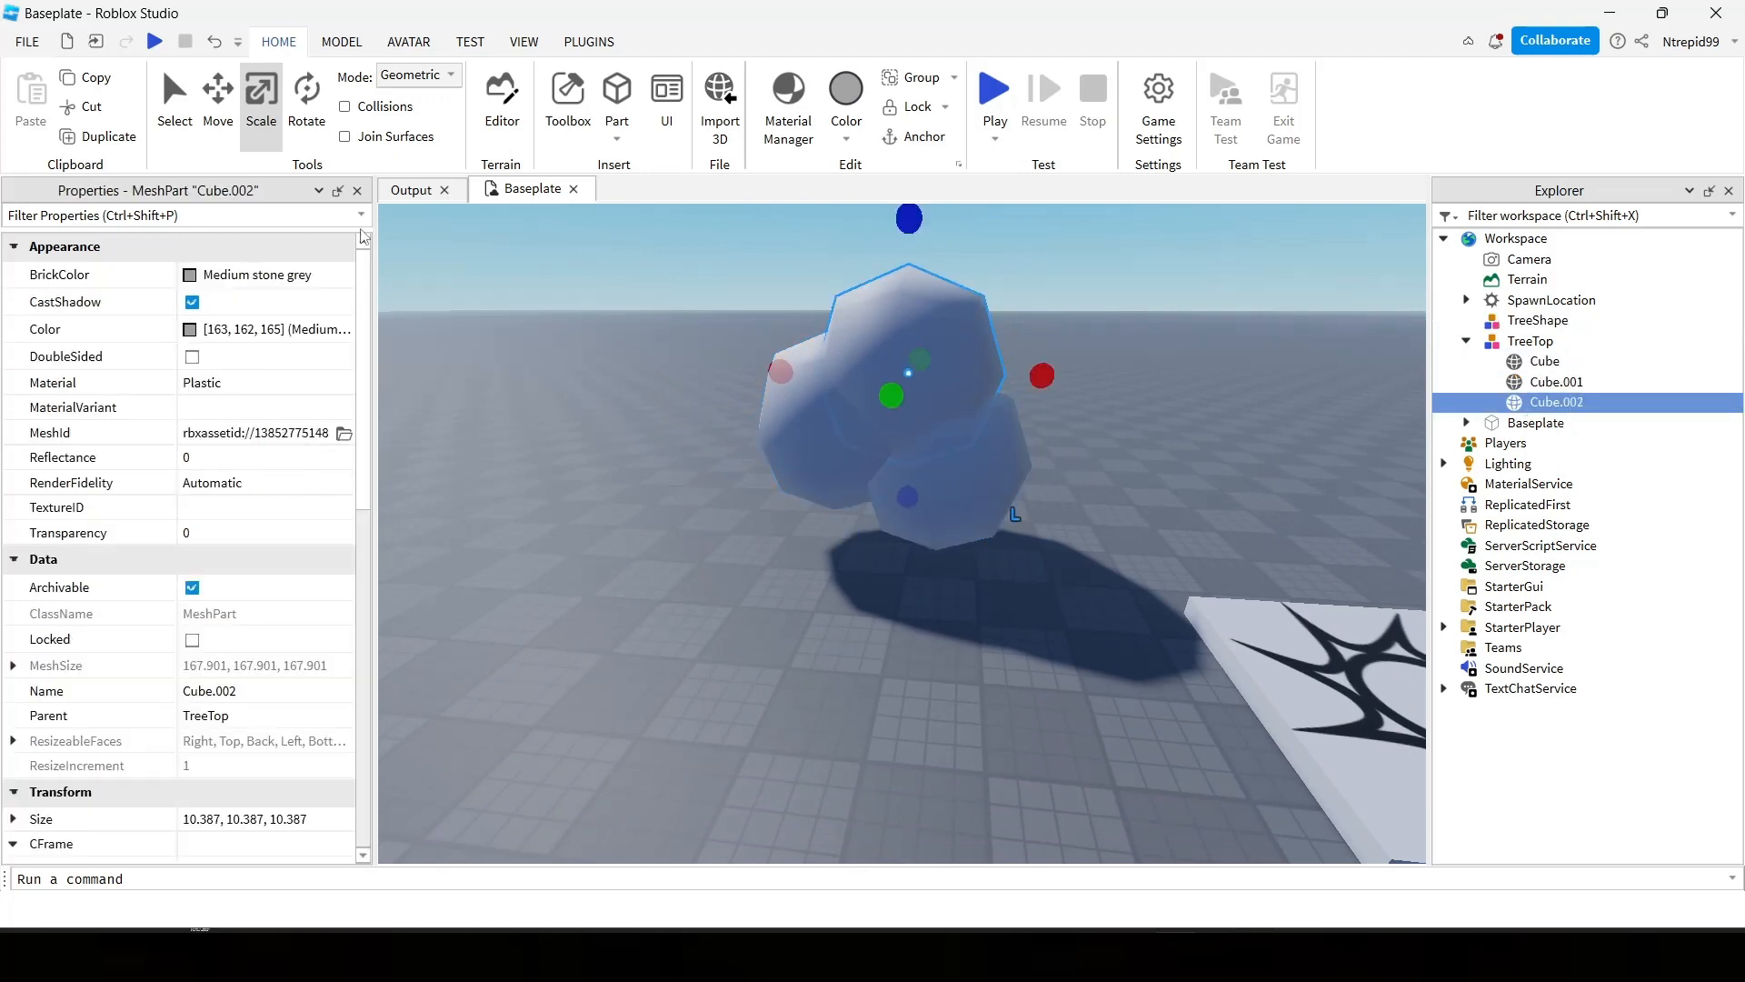
click(218, 100)
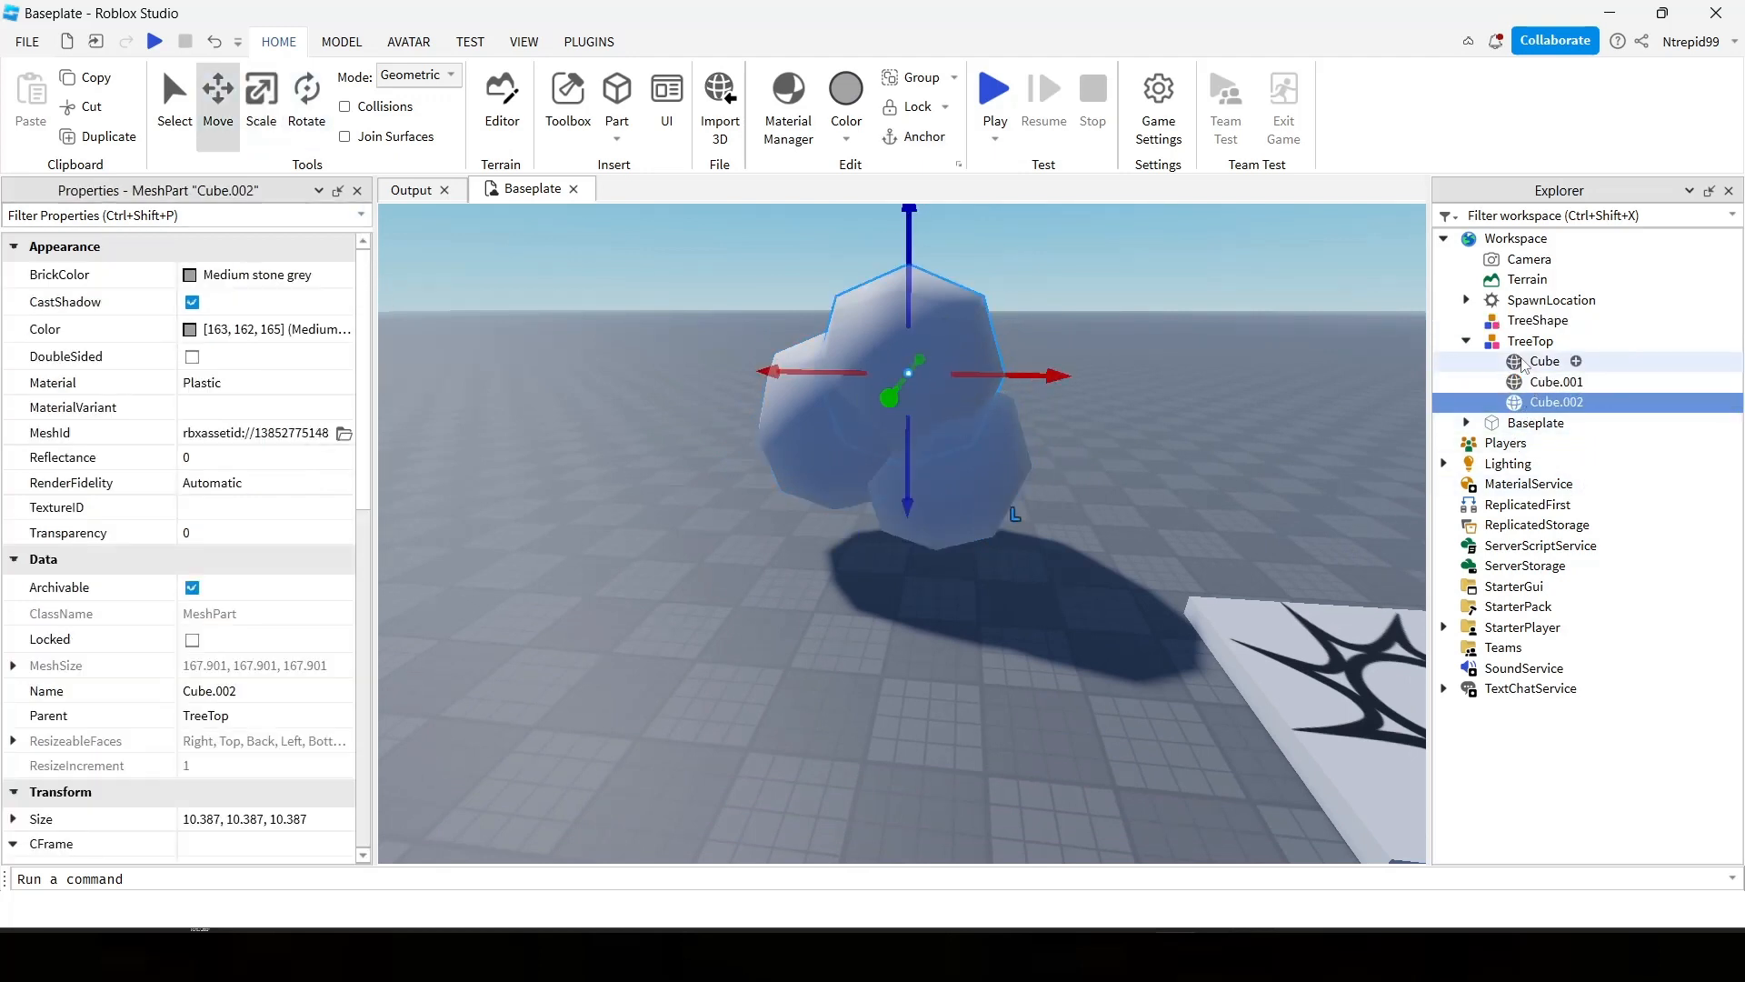
click(1543, 361)
click(1546, 382)
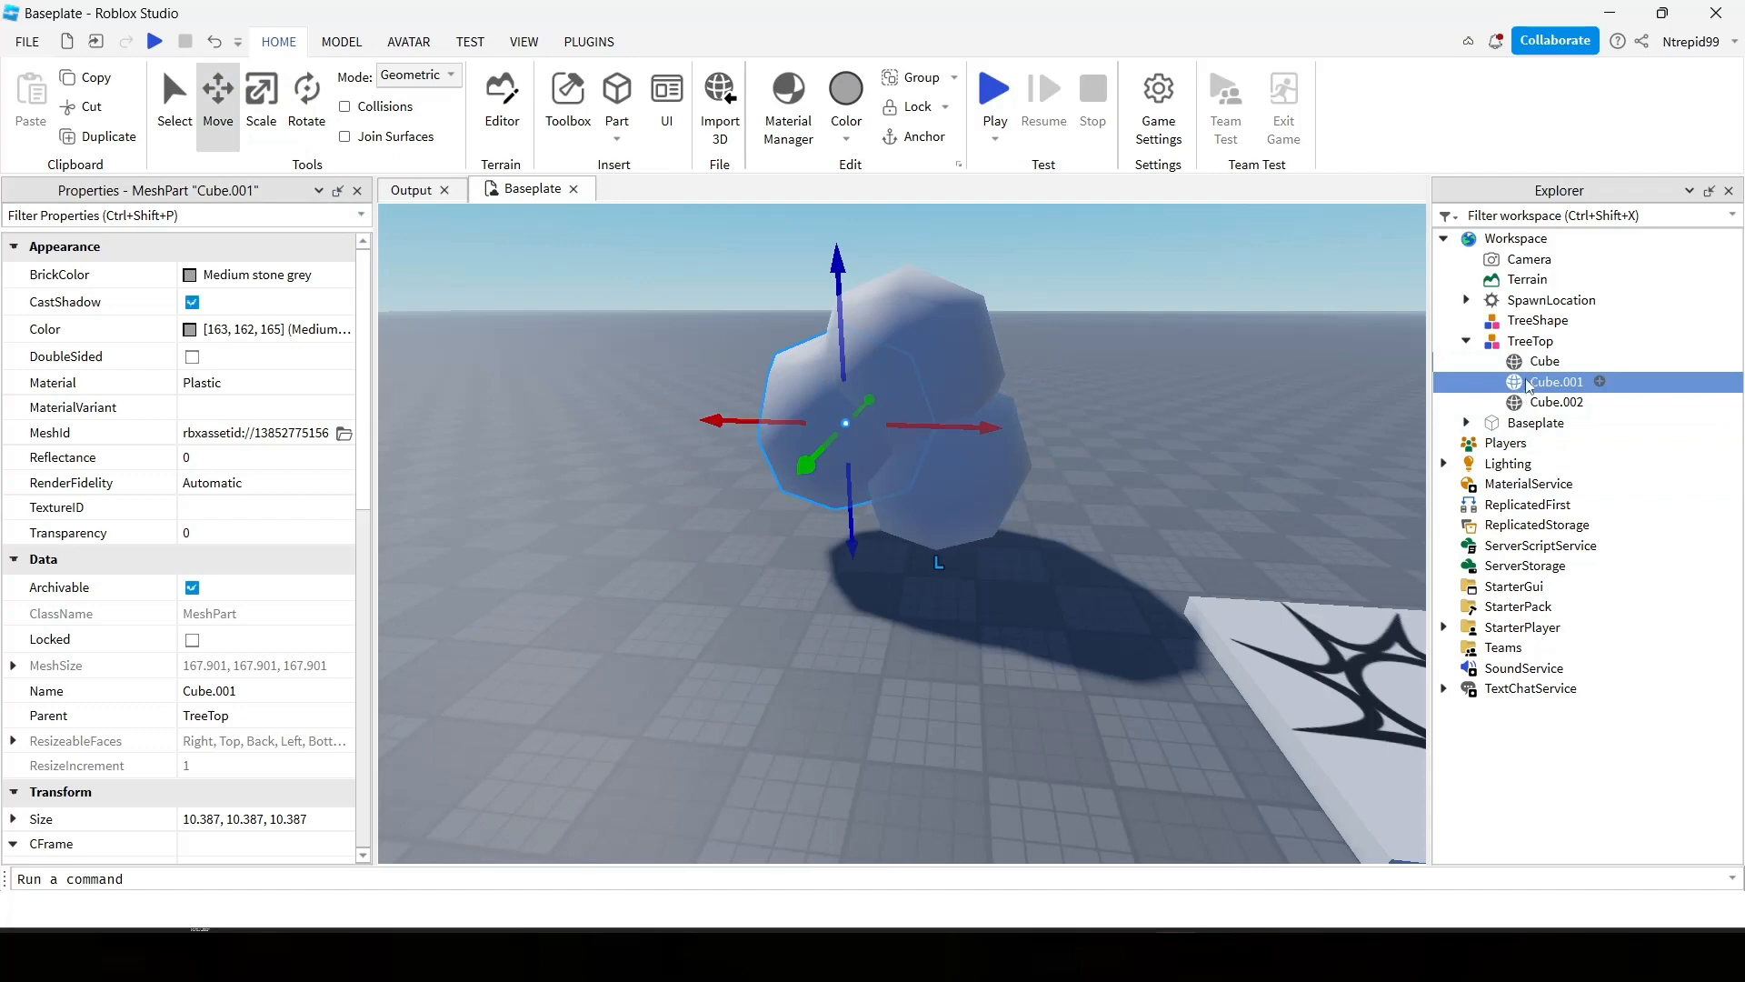
Set the Cube mesh's BrickColor to Sea green and its material to Grass, and give the other two TreeTop meshes green textured surfaces.
click(1545, 361)
click(214, 274)
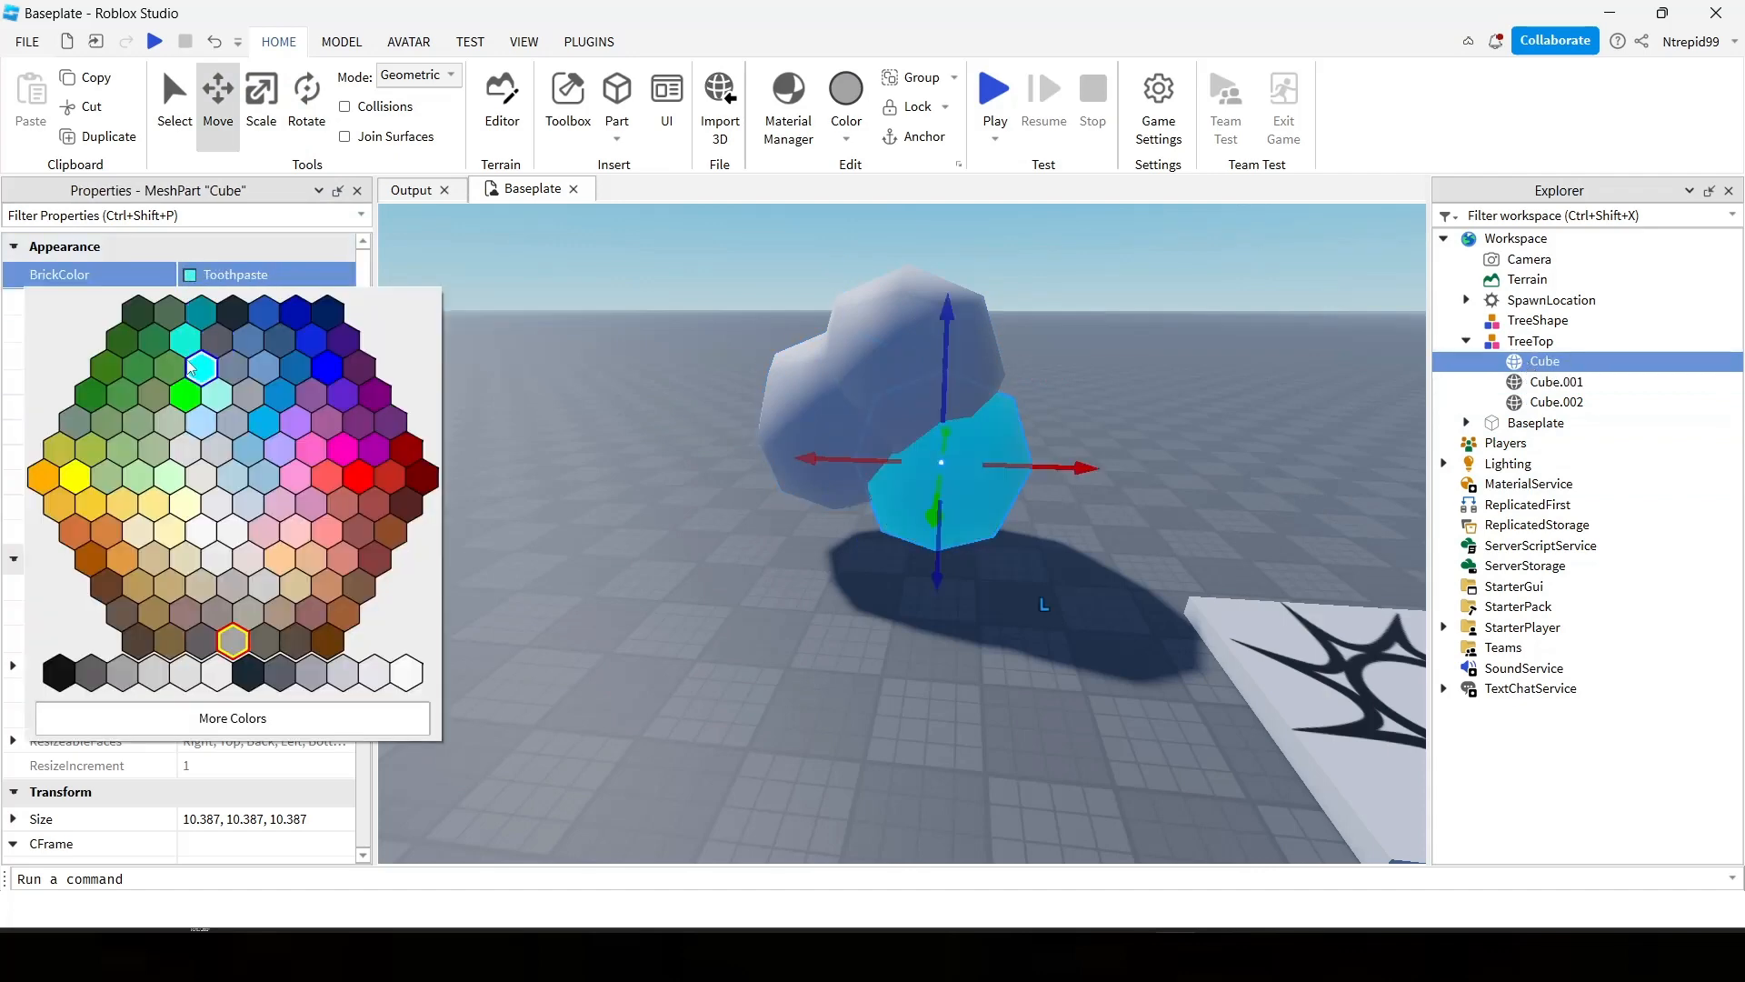
click(133, 380)
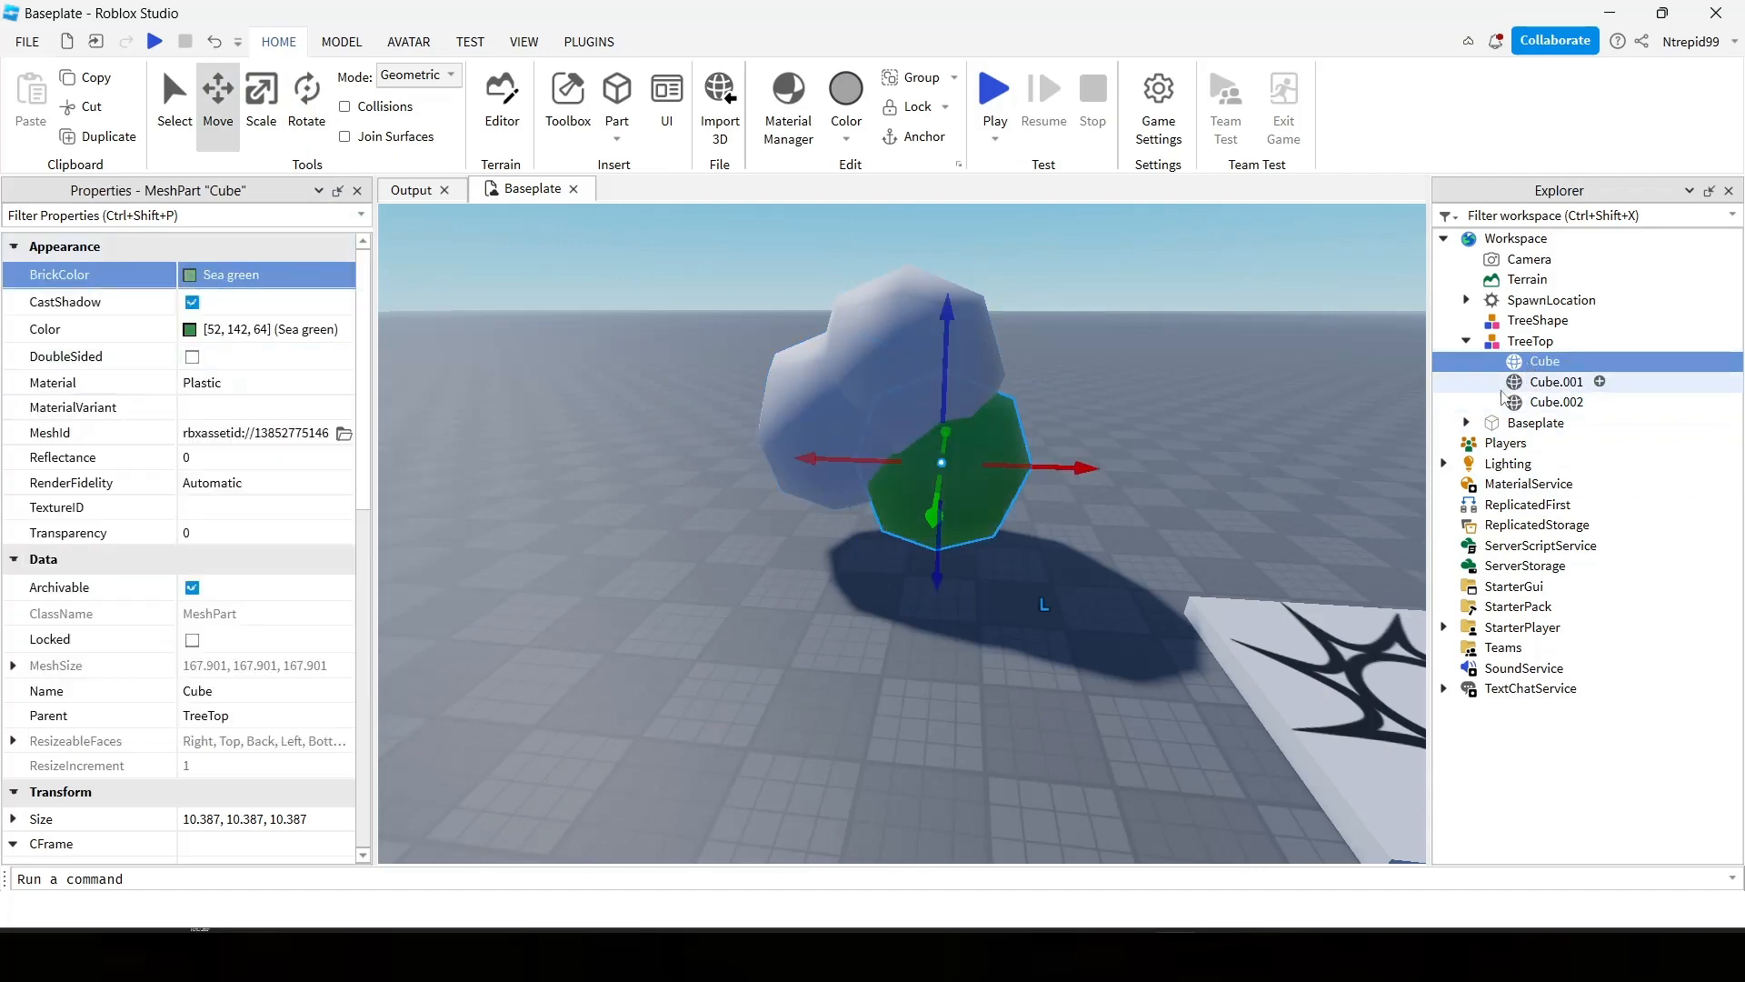
click(1597, 382)
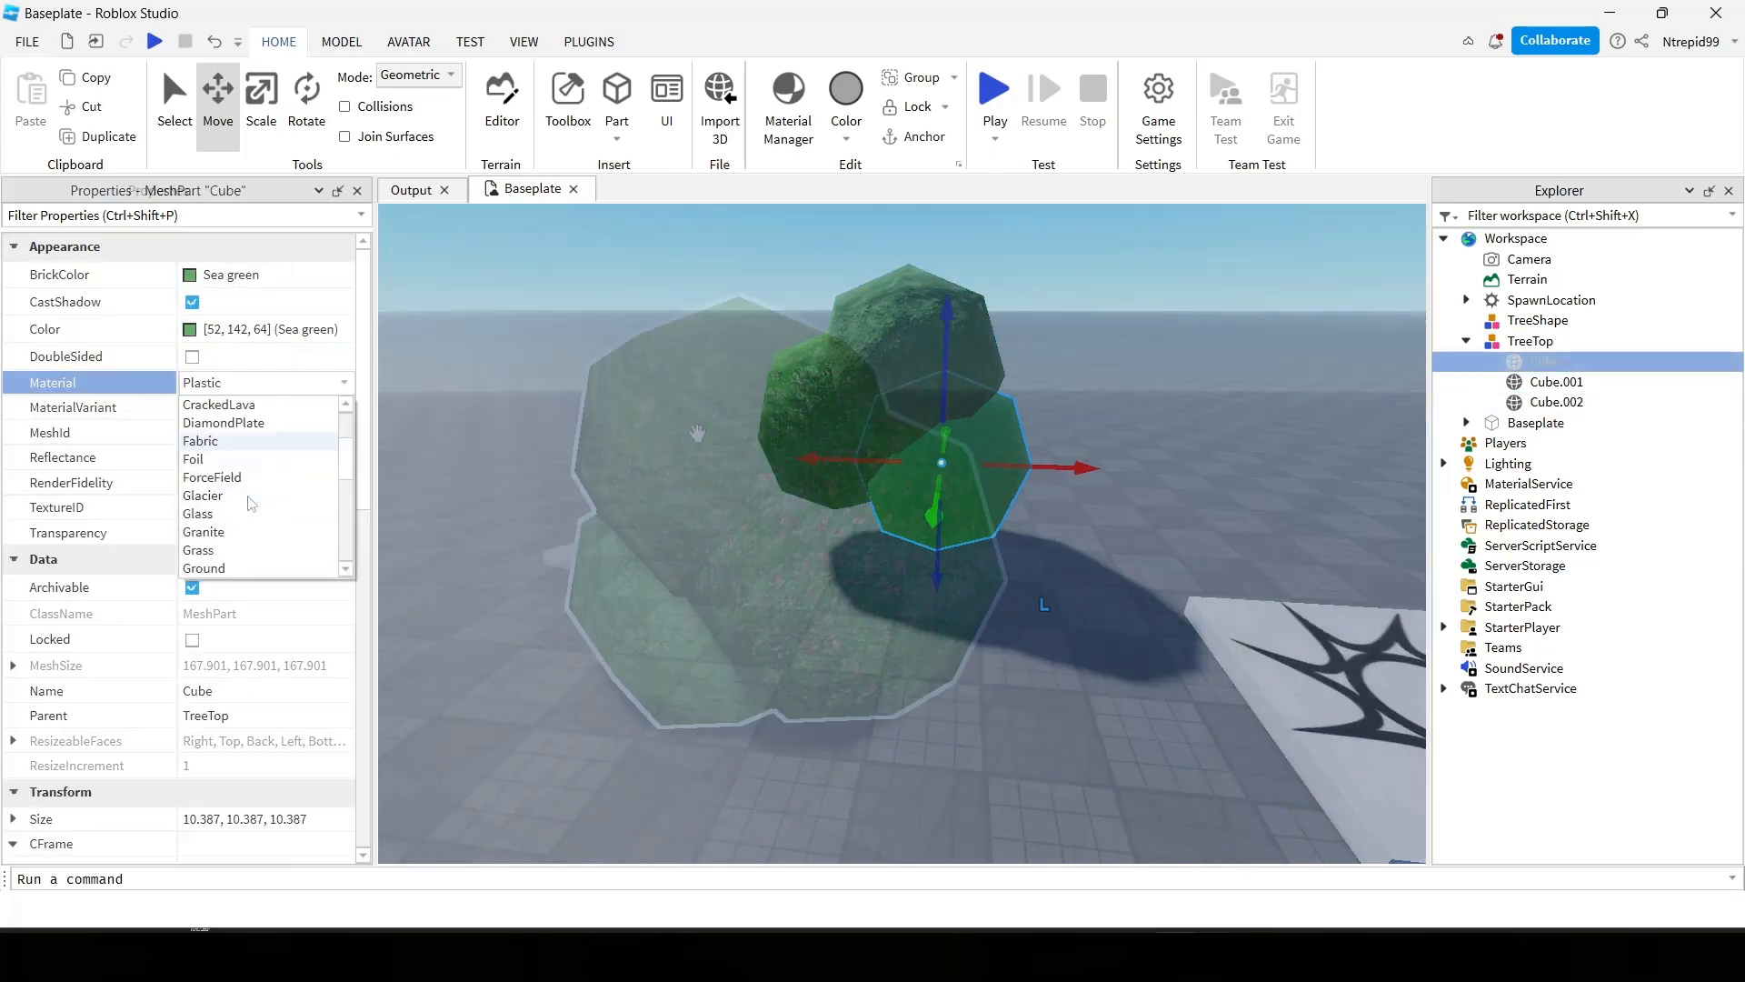
click(231, 497)
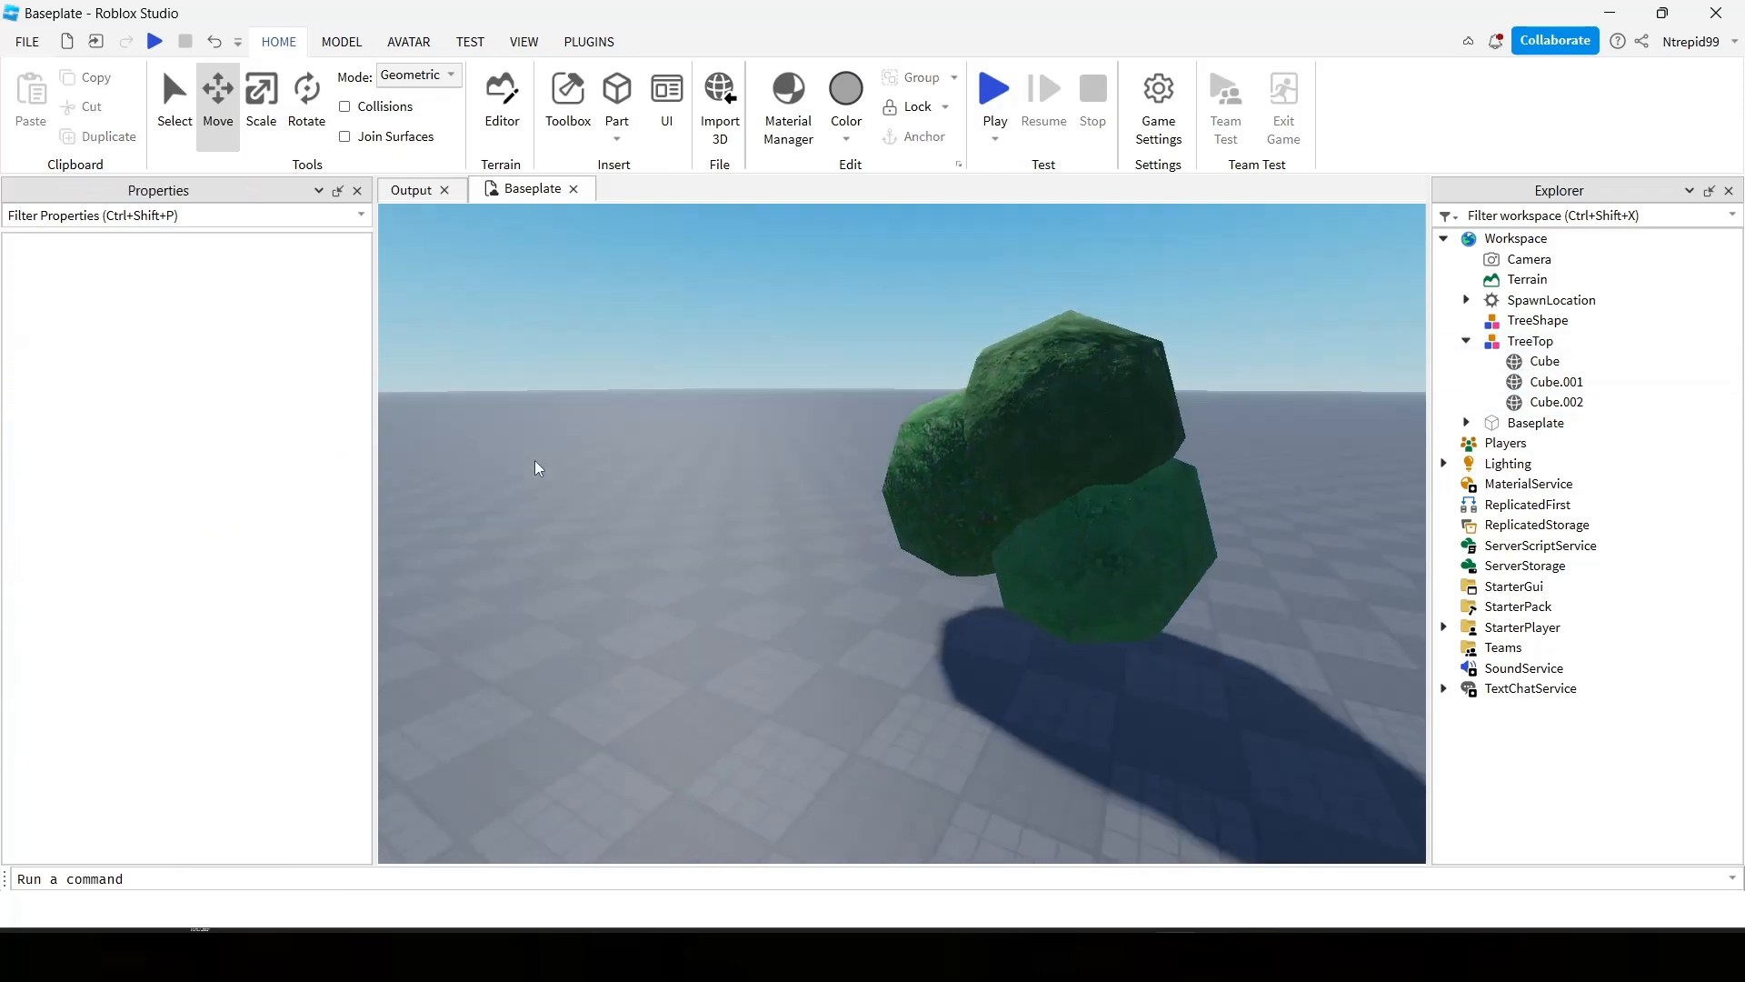
Move the TreeTop model across the baseplate and raise it to a height of about 13.7 studs.
scroll(537, 468, up, 5)
right_drag(536, 468, 542, 467)
key(d)
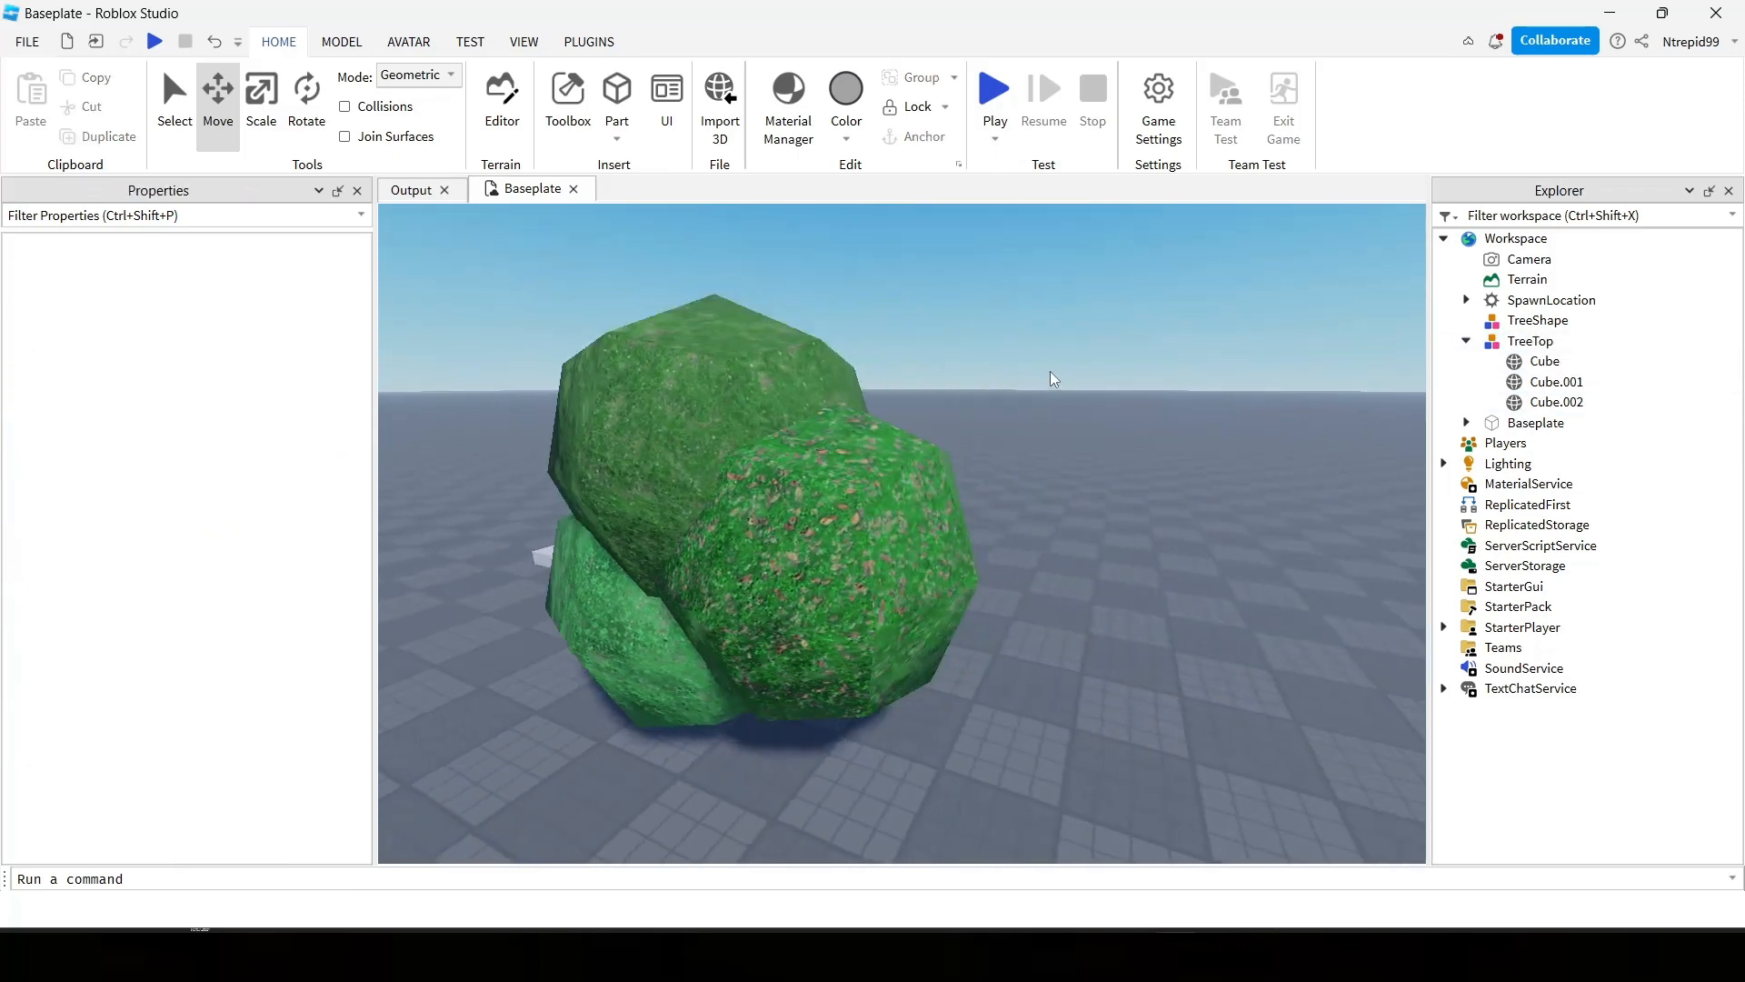
key(w)
right_drag(1052, 378, 1050, 372)
key(s)
click(965, 500)
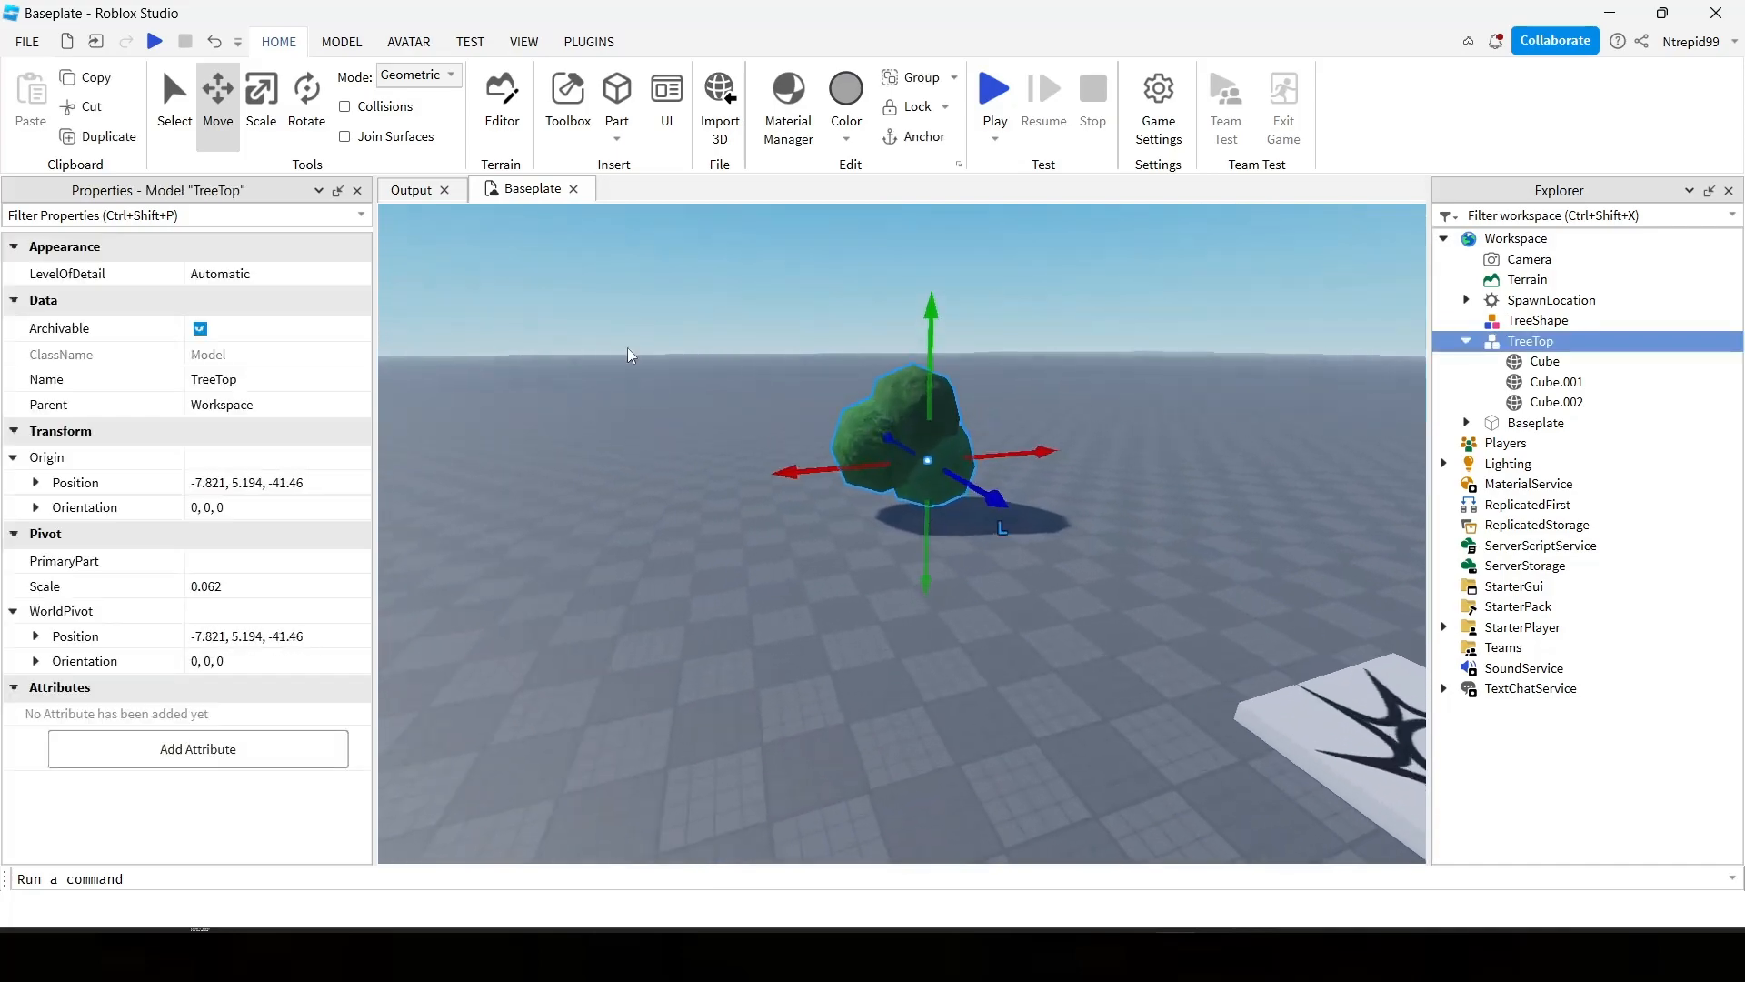
click(877, 319)
click(846, 366)
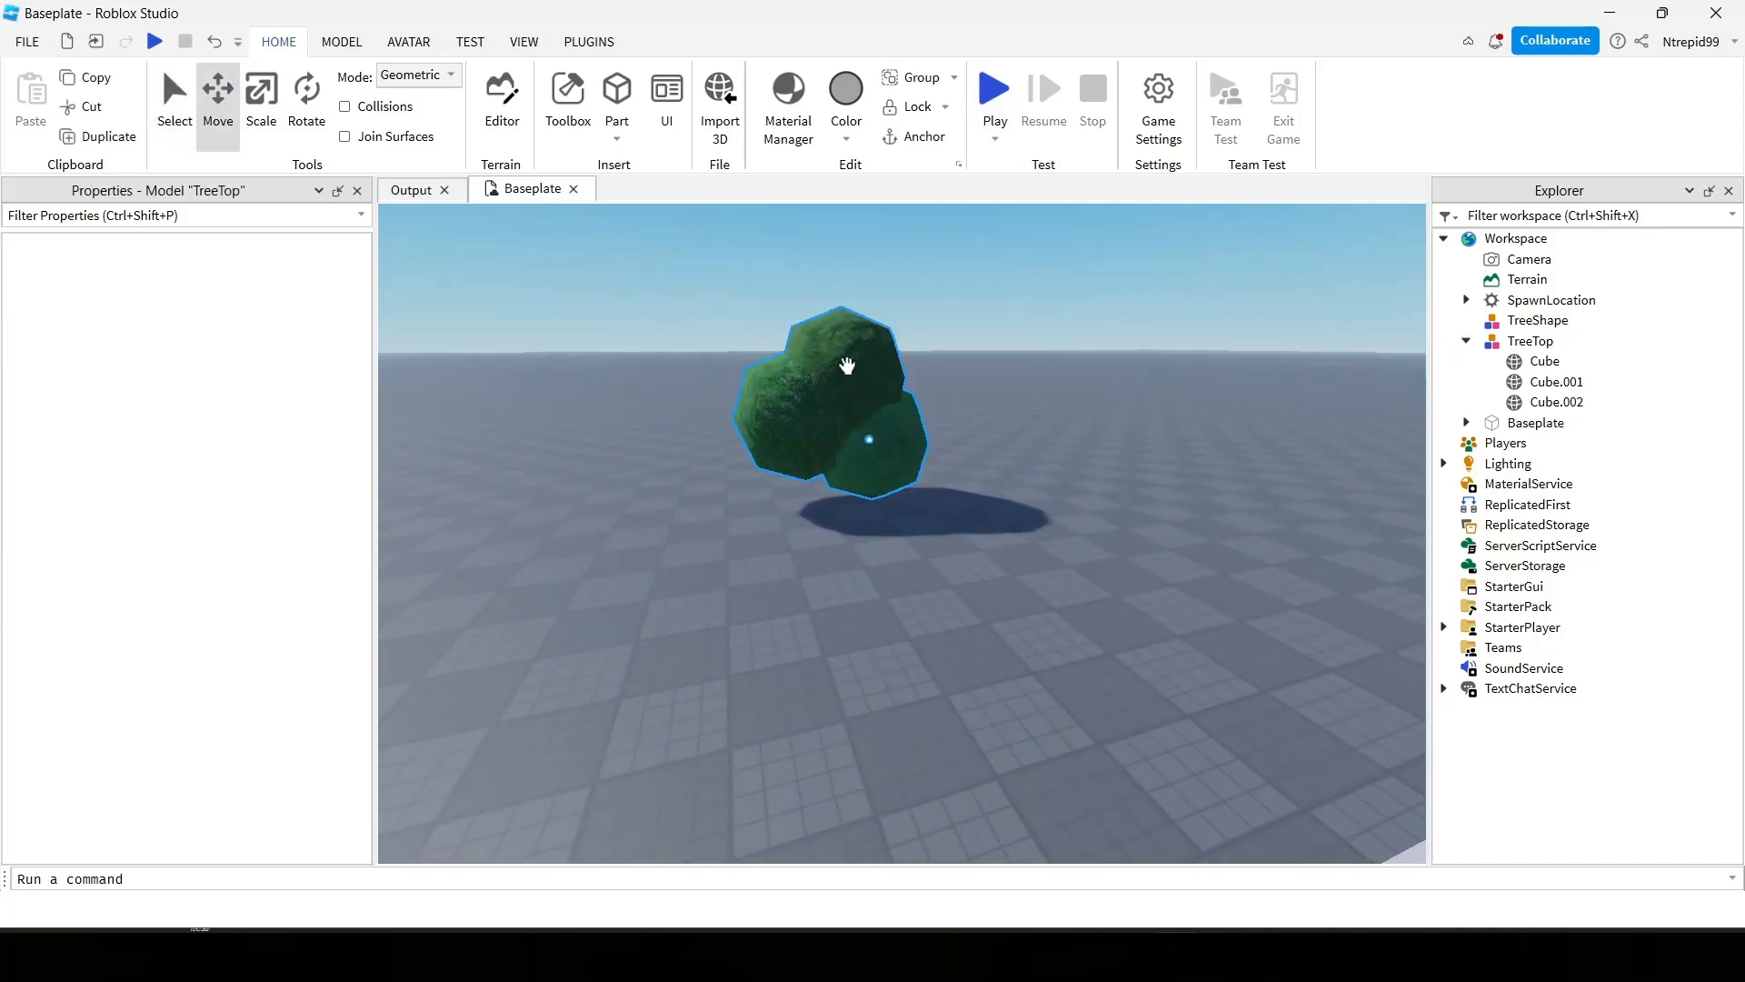
click(856, 289)
scroll(855, 289, down, 1)
click(874, 408)
drag(870, 329, 870, 246)
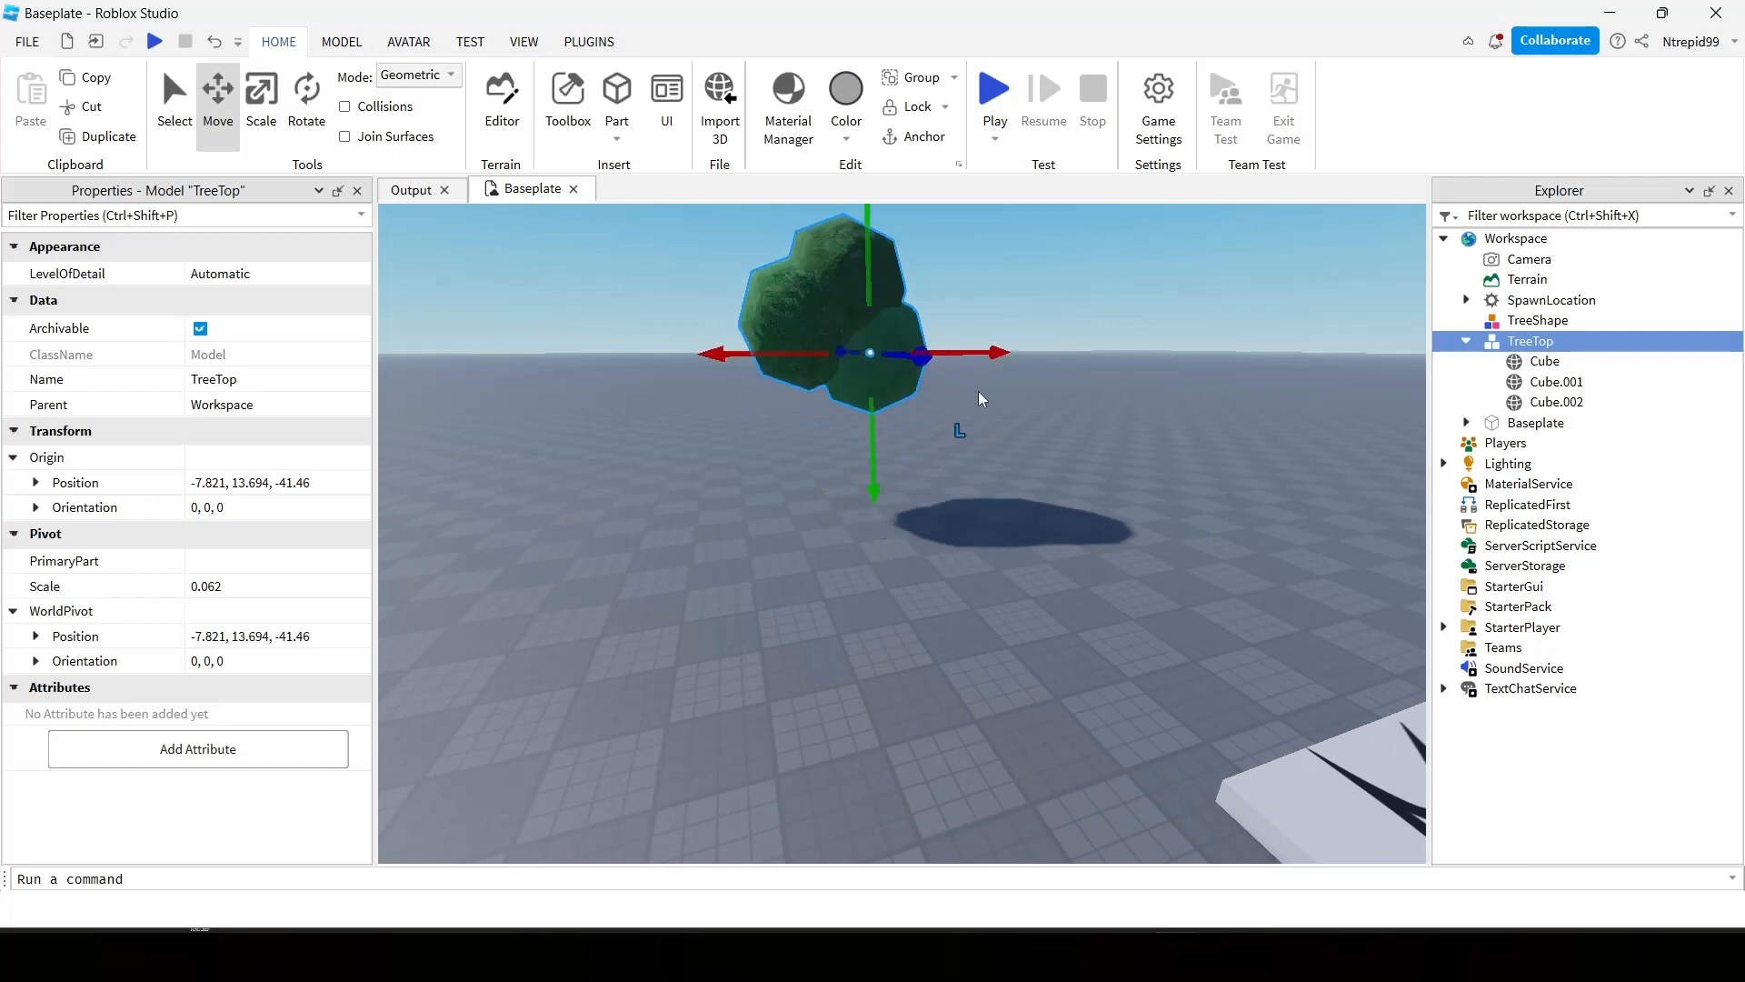
Select the Cube mesh inside TreeTop and set its BrickColor to Camo.
click(989, 403)
right_drag(1004, 406, 1005, 414)
key(w)
key(d)
key(d)
key(s)
right_drag(1198, 474, 1203, 464)
click(1550, 387)
click(1545, 361)
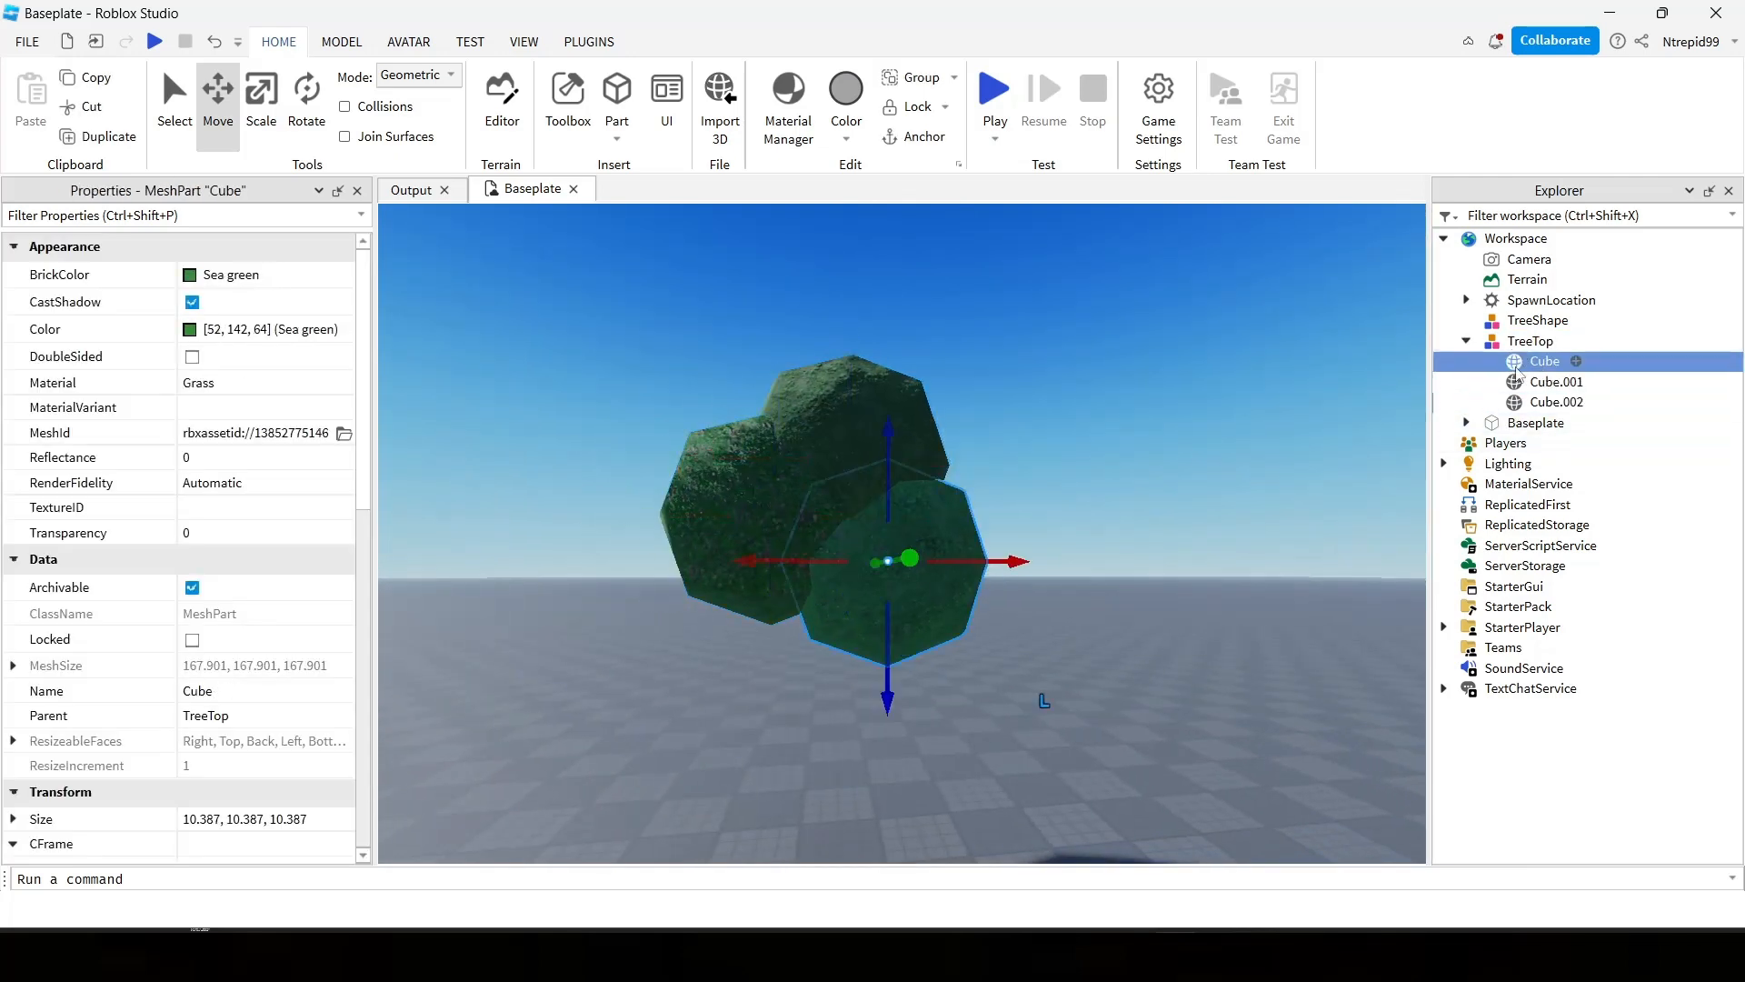
click(192, 273)
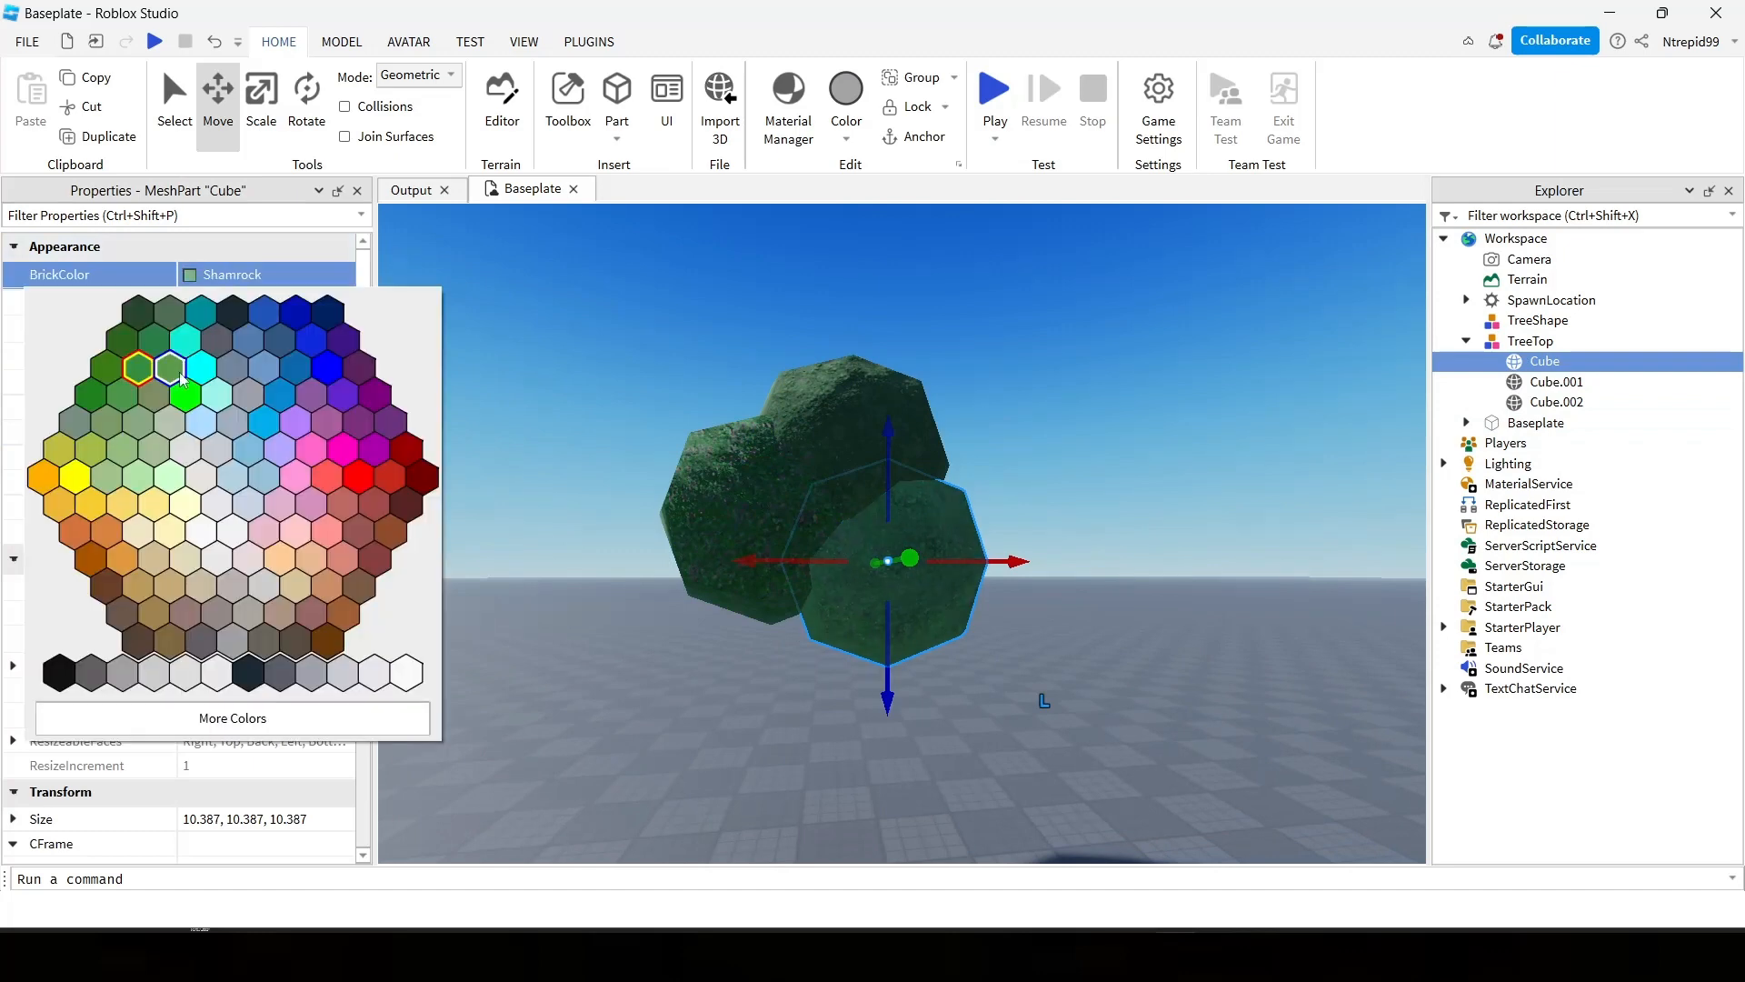
click(122, 371)
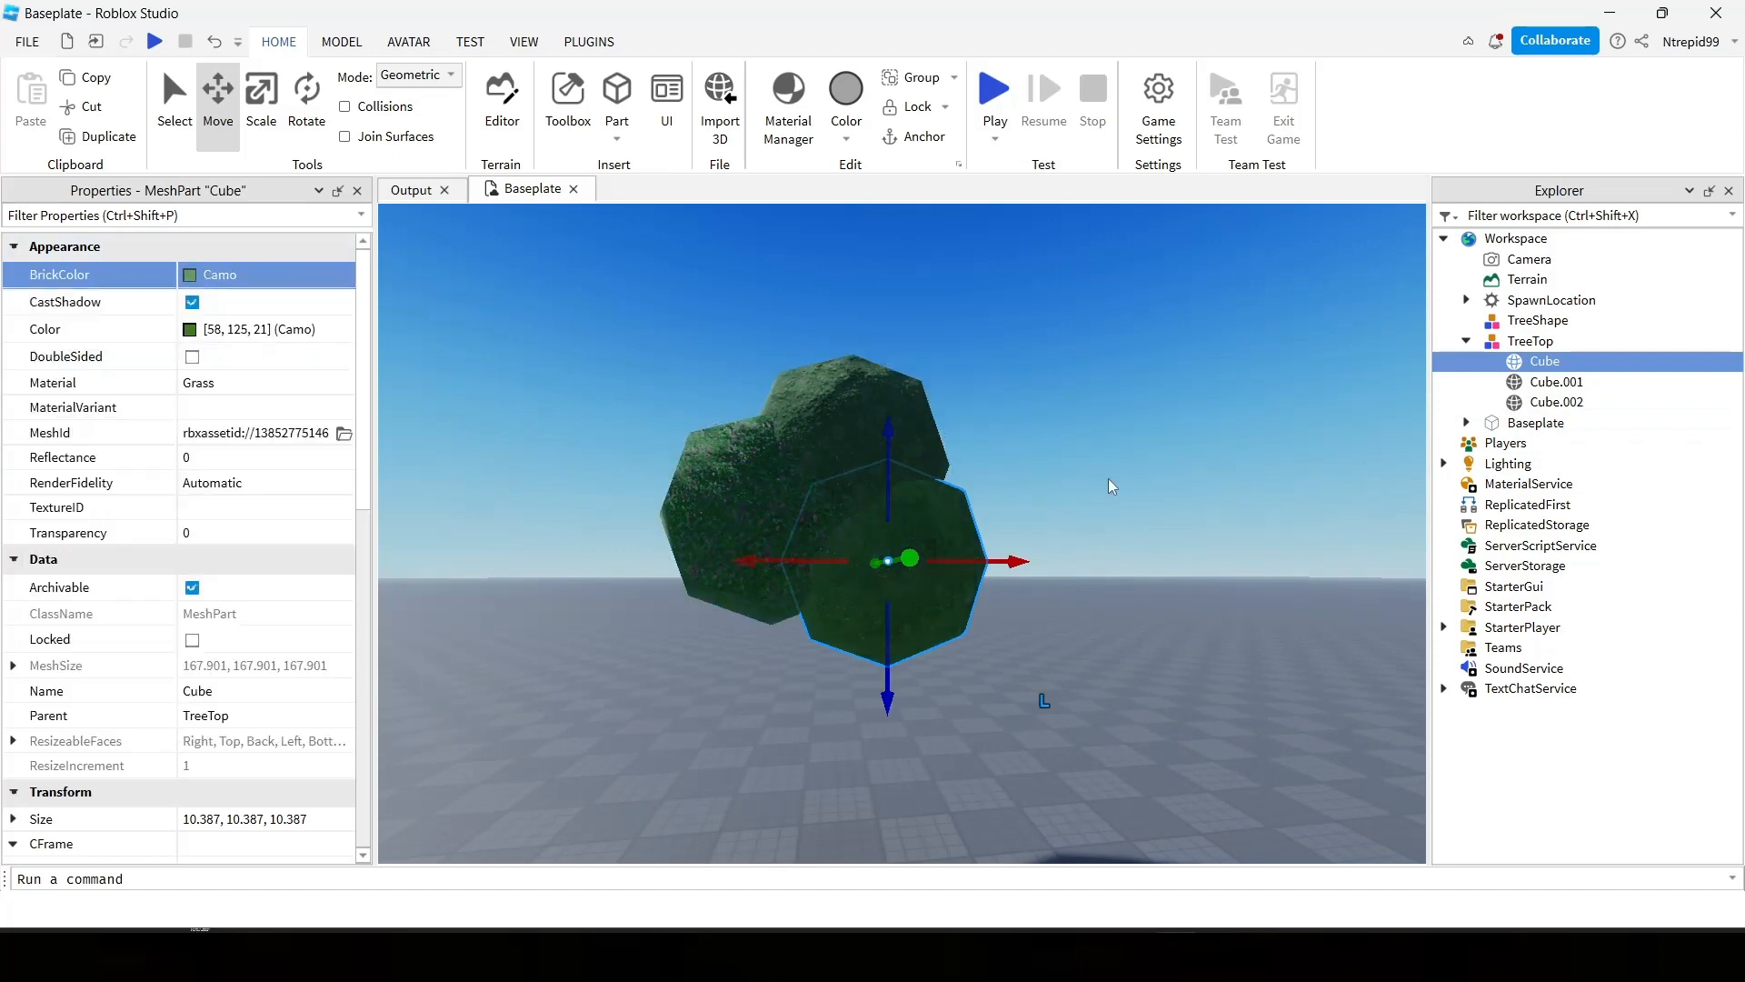
Examine the recoloured tree crown from different sides and distances.
scroll(1103, 478, up, 8)
scroll(1105, 479, down, 4)
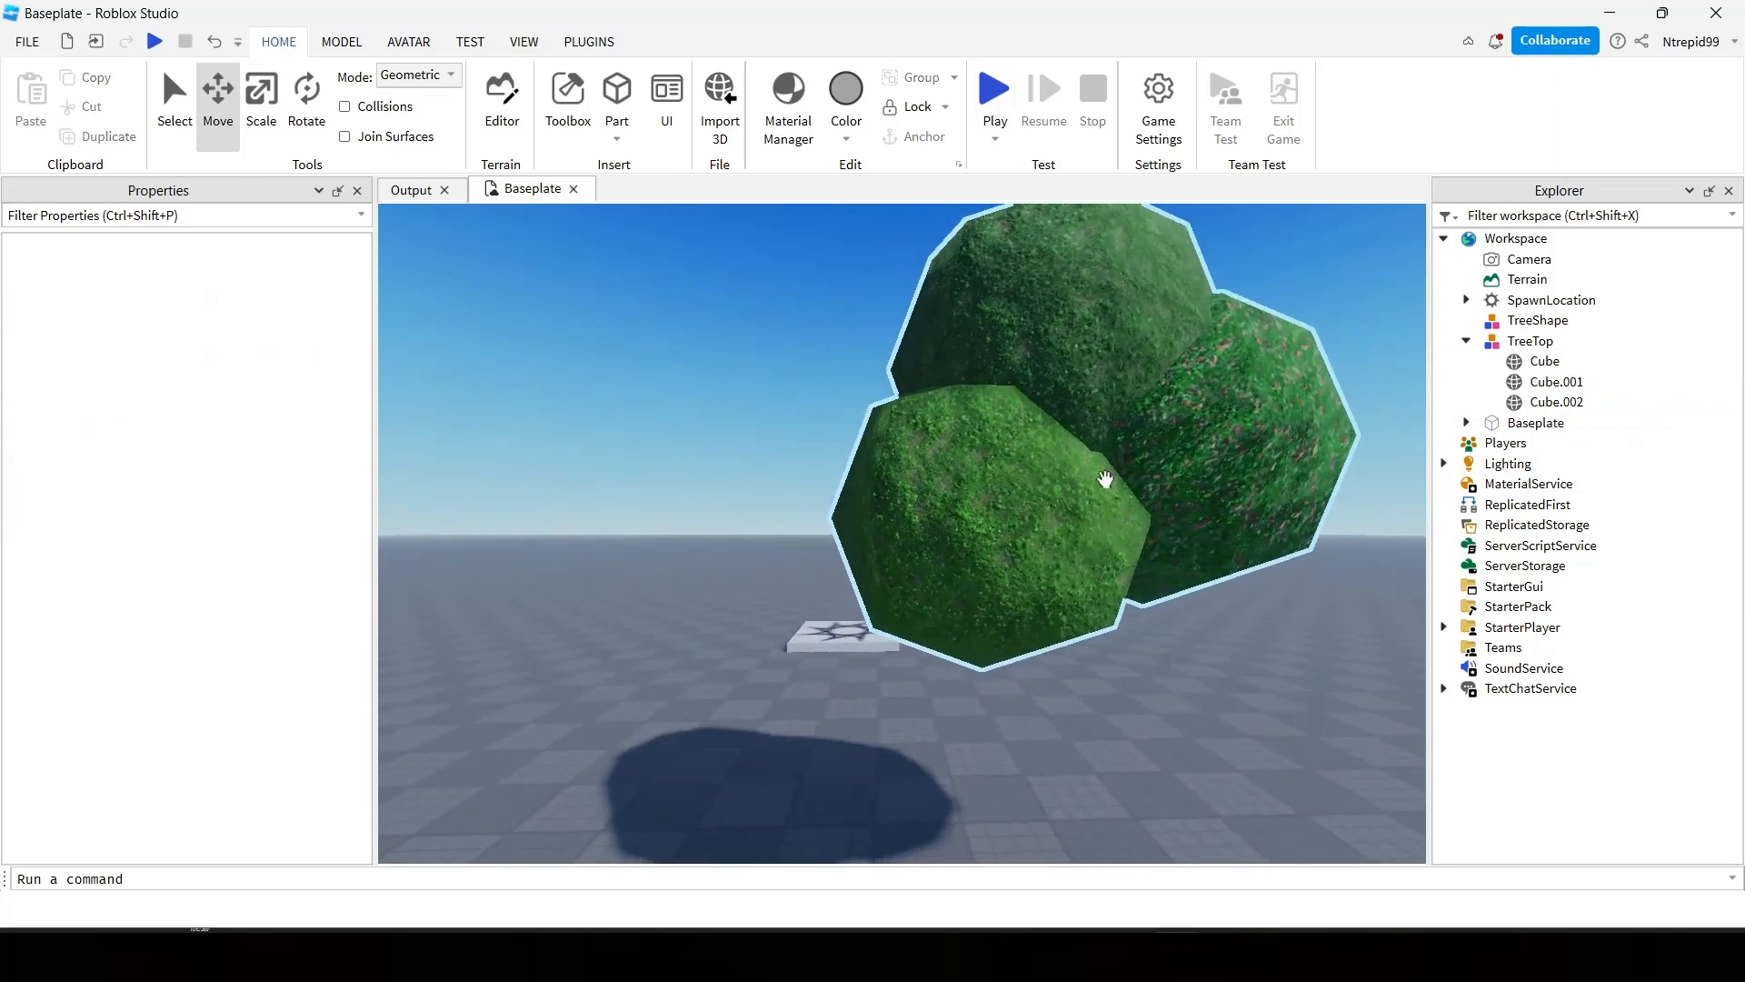
key(d)
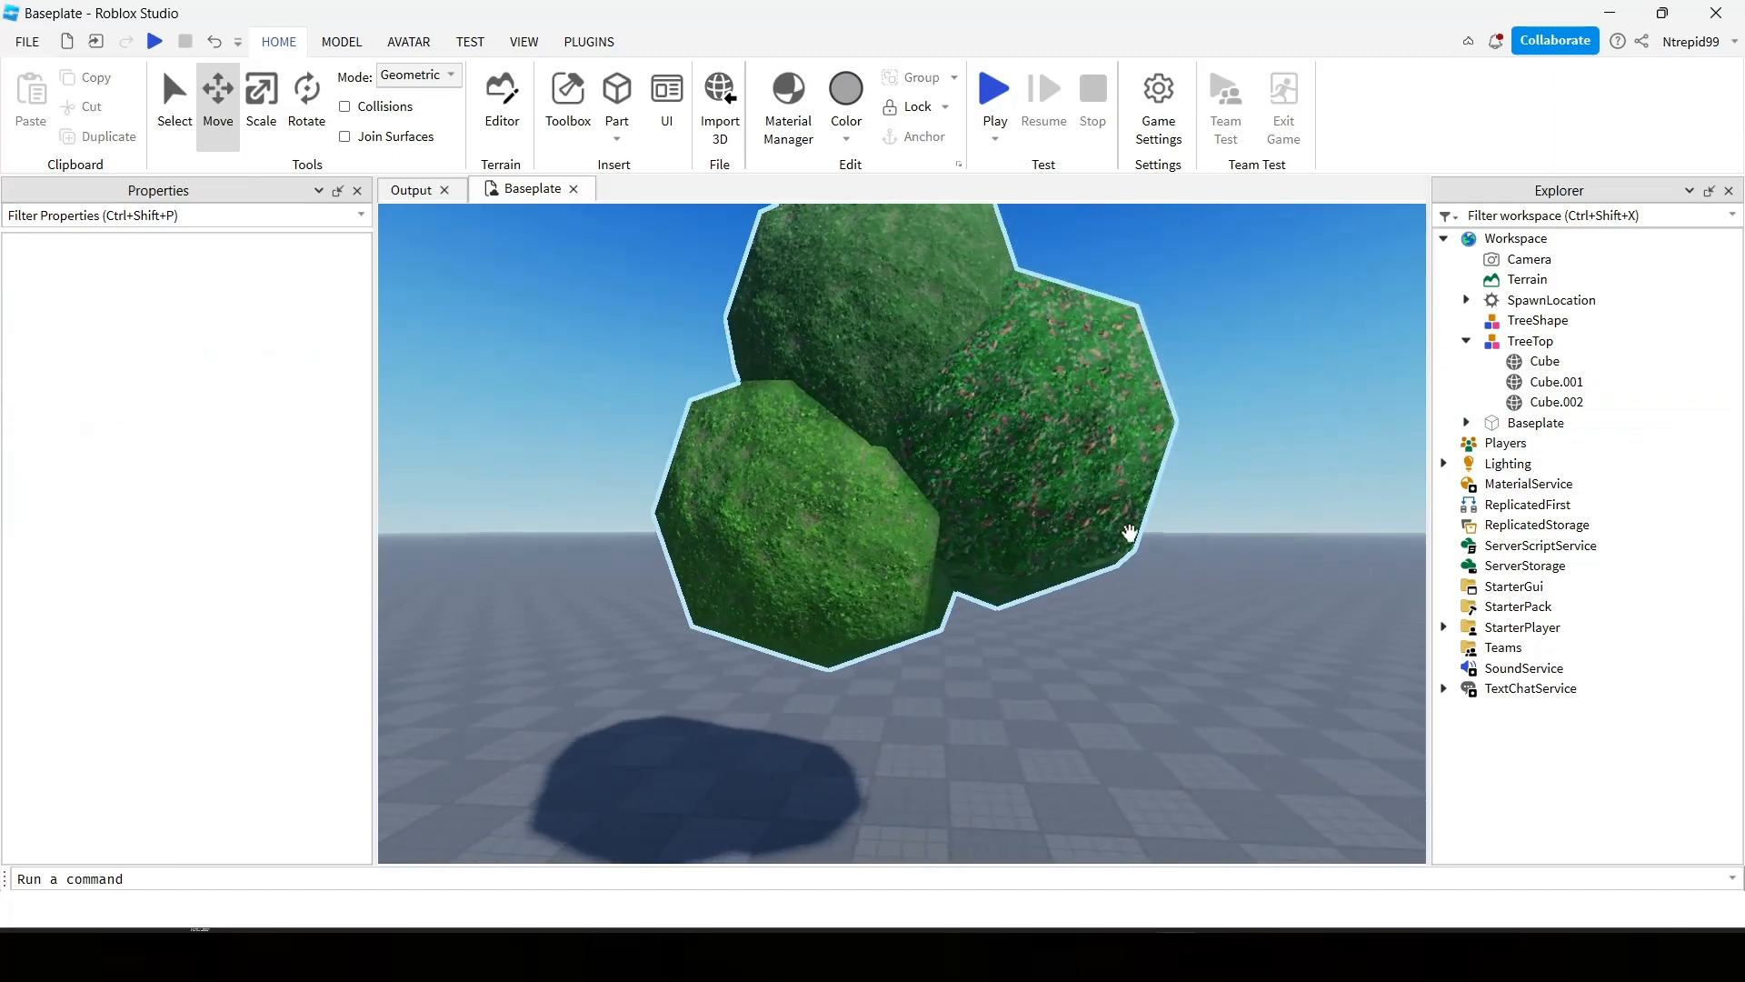
scroll(1135, 645, down, 4)
scroll(1135, 642, up, 5)
right_drag(1138, 646, 1137, 646)
scroll(1138, 646, down, 5)
Move the TreeTop model freely across the baseplate near the spawn location.
drag(1068, 522, 1017, 702)
right_drag(1017, 701, 1017, 702)
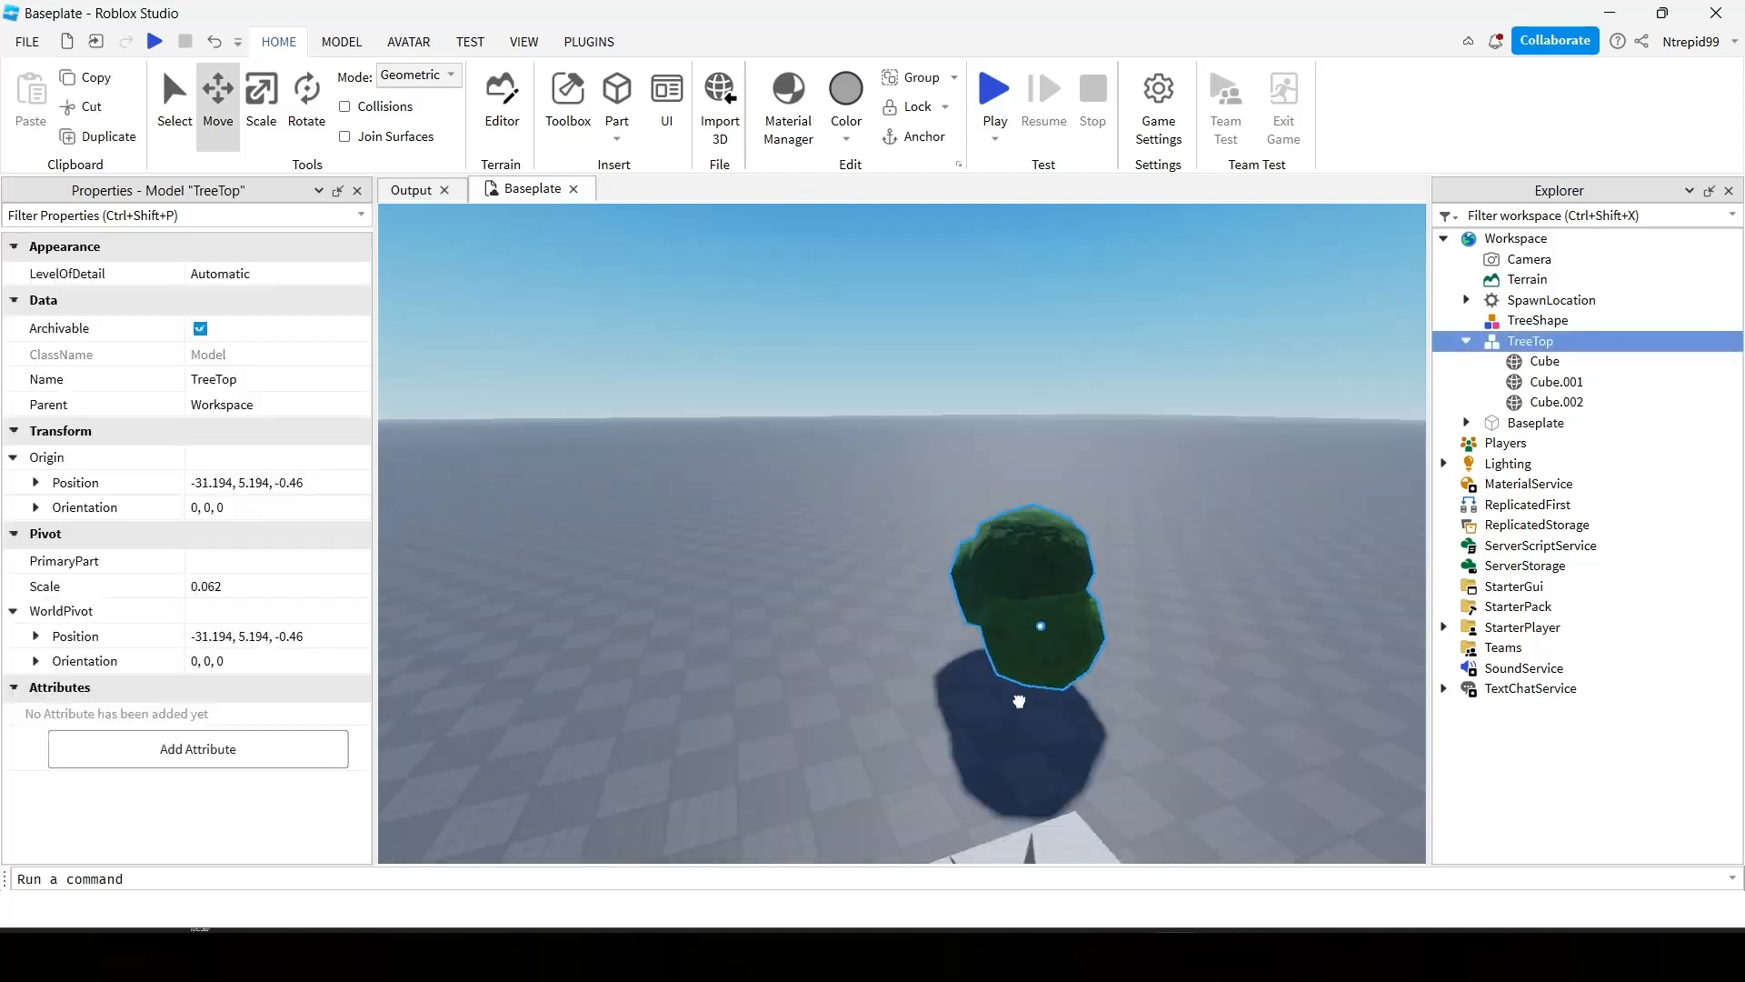
drag(1018, 701, 1010, 700)
right_drag(1017, 701, 1010, 701)
drag(1010, 701, 896, 732)
right_drag(1010, 700, 1010, 700)
drag(896, 732, 932, 678)
right_drag(944, 663, 943, 662)
click(944, 662)
scroll(1024, 542, up, 5)
key(a)
right_drag(1045, 510, 1044, 511)
key(d)
Switch to Blender, select the Cube.001 sphere of the tree crown, and open it for mesh editing in the Modeling workspace.
click(1110, 950)
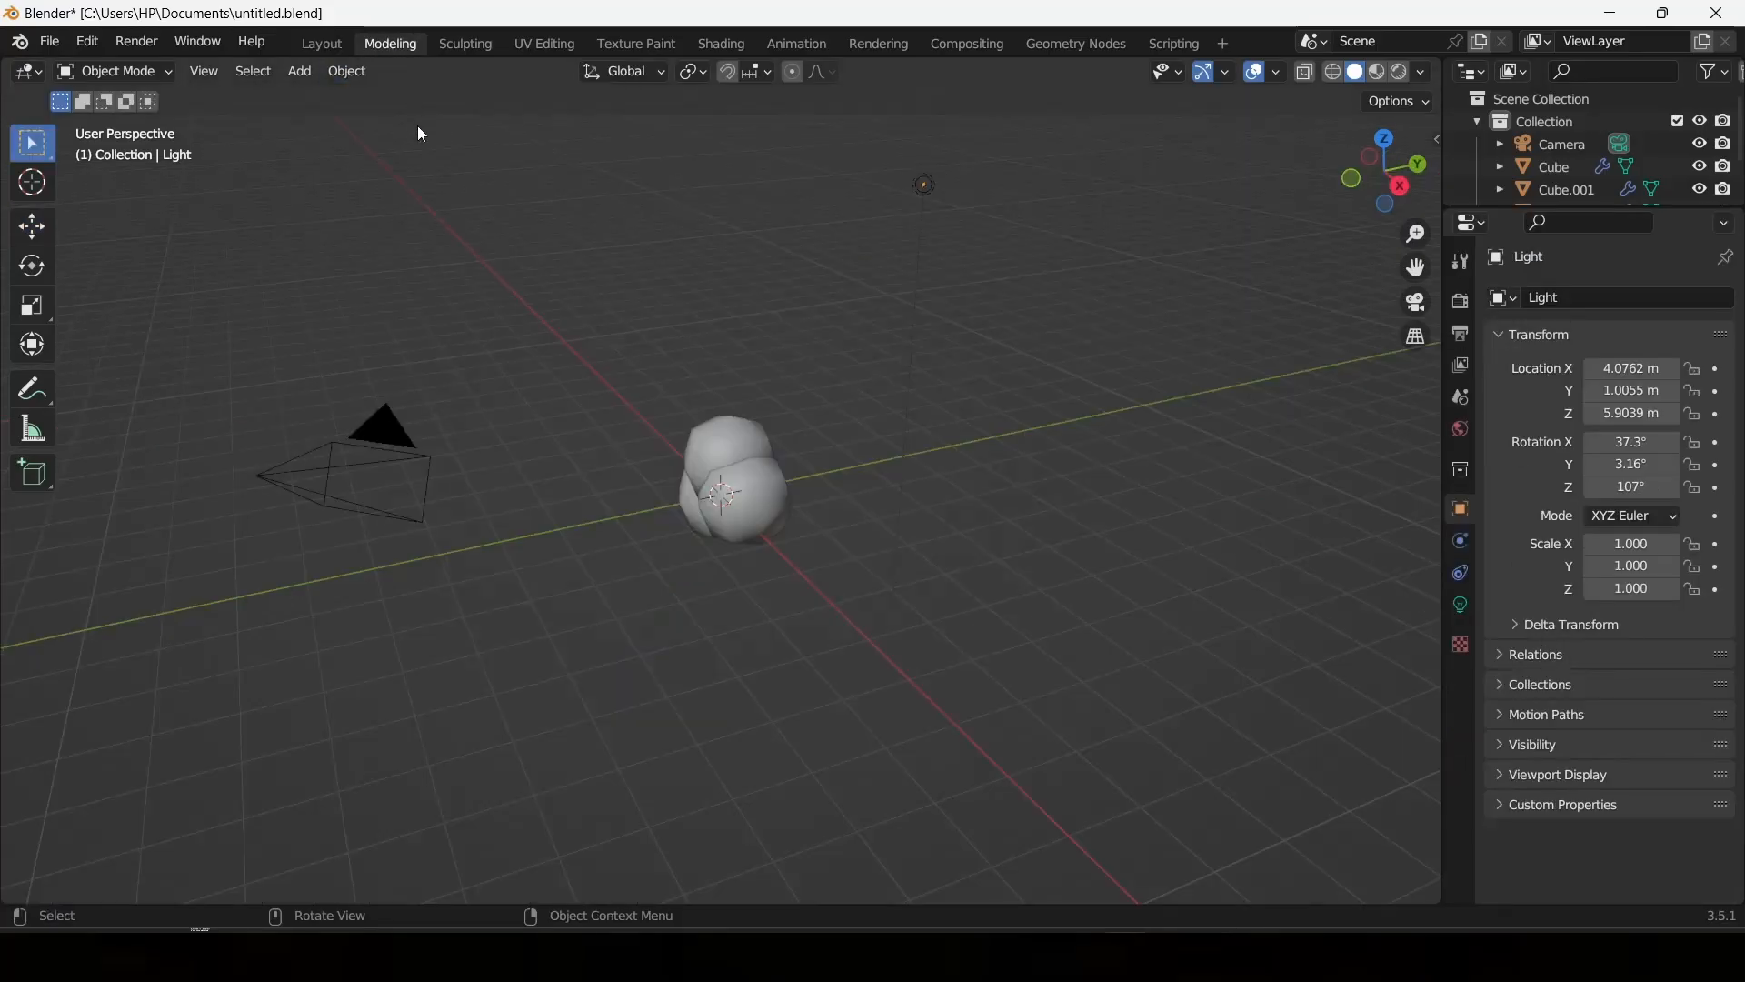
right_click(714, 270)
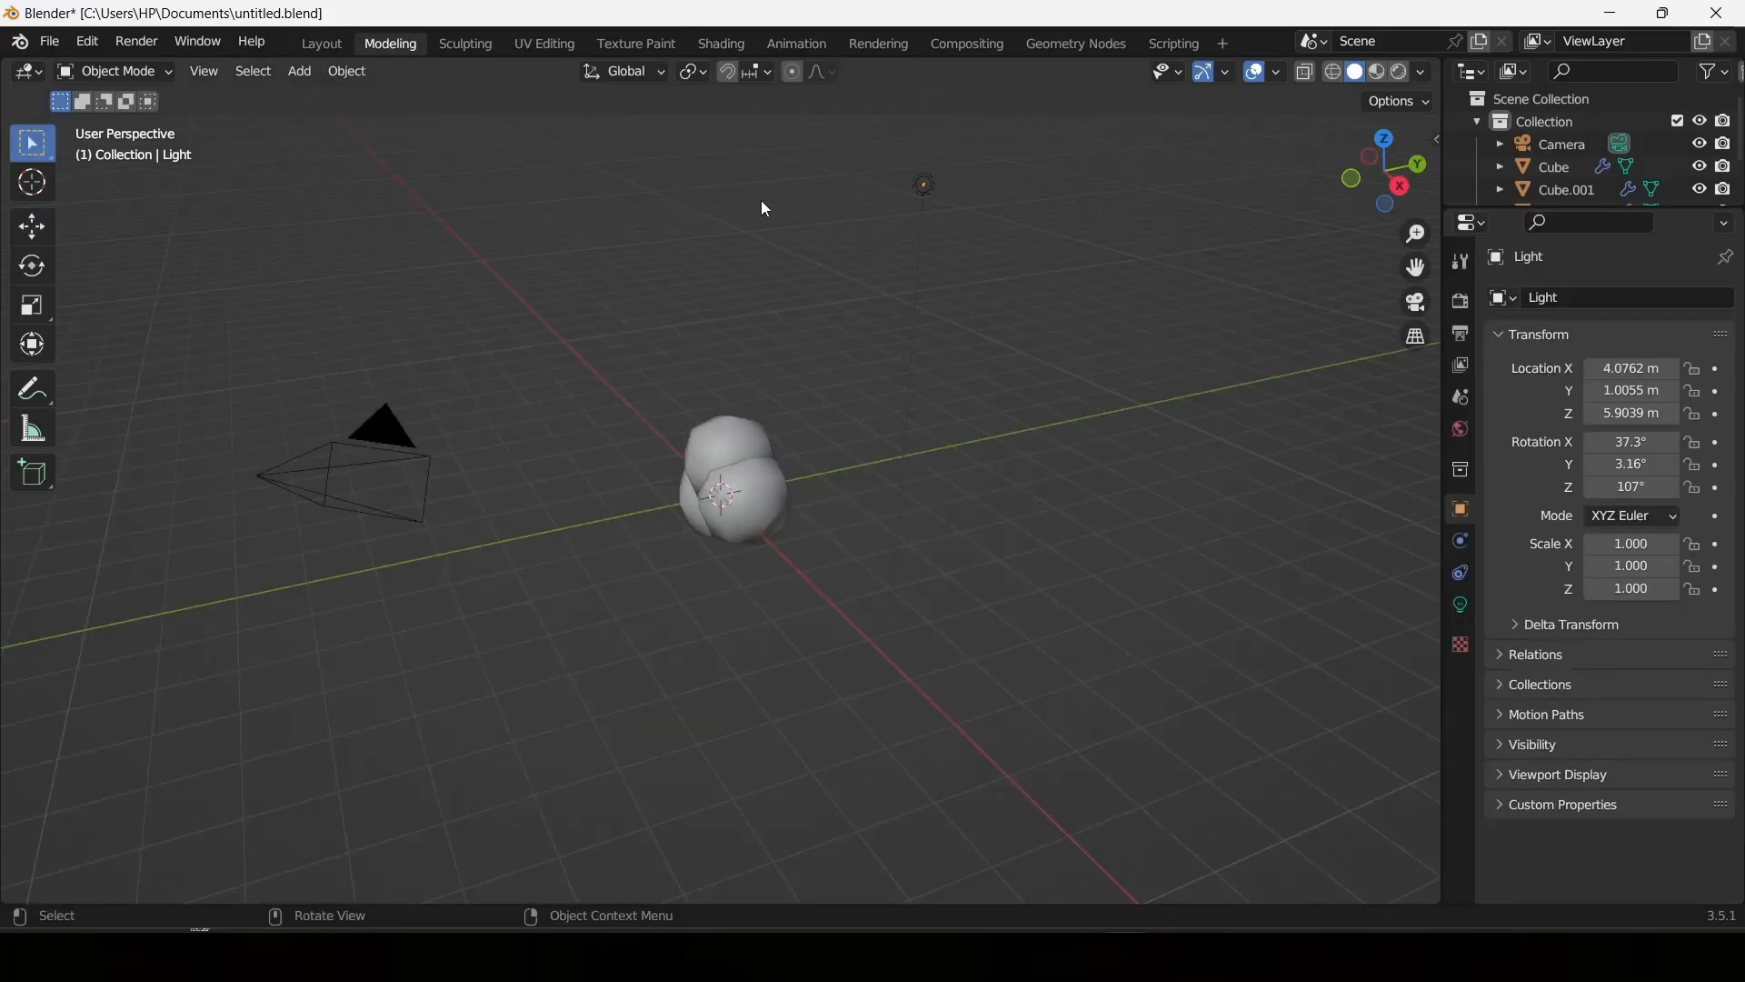
scroll(754, 385, up, 5)
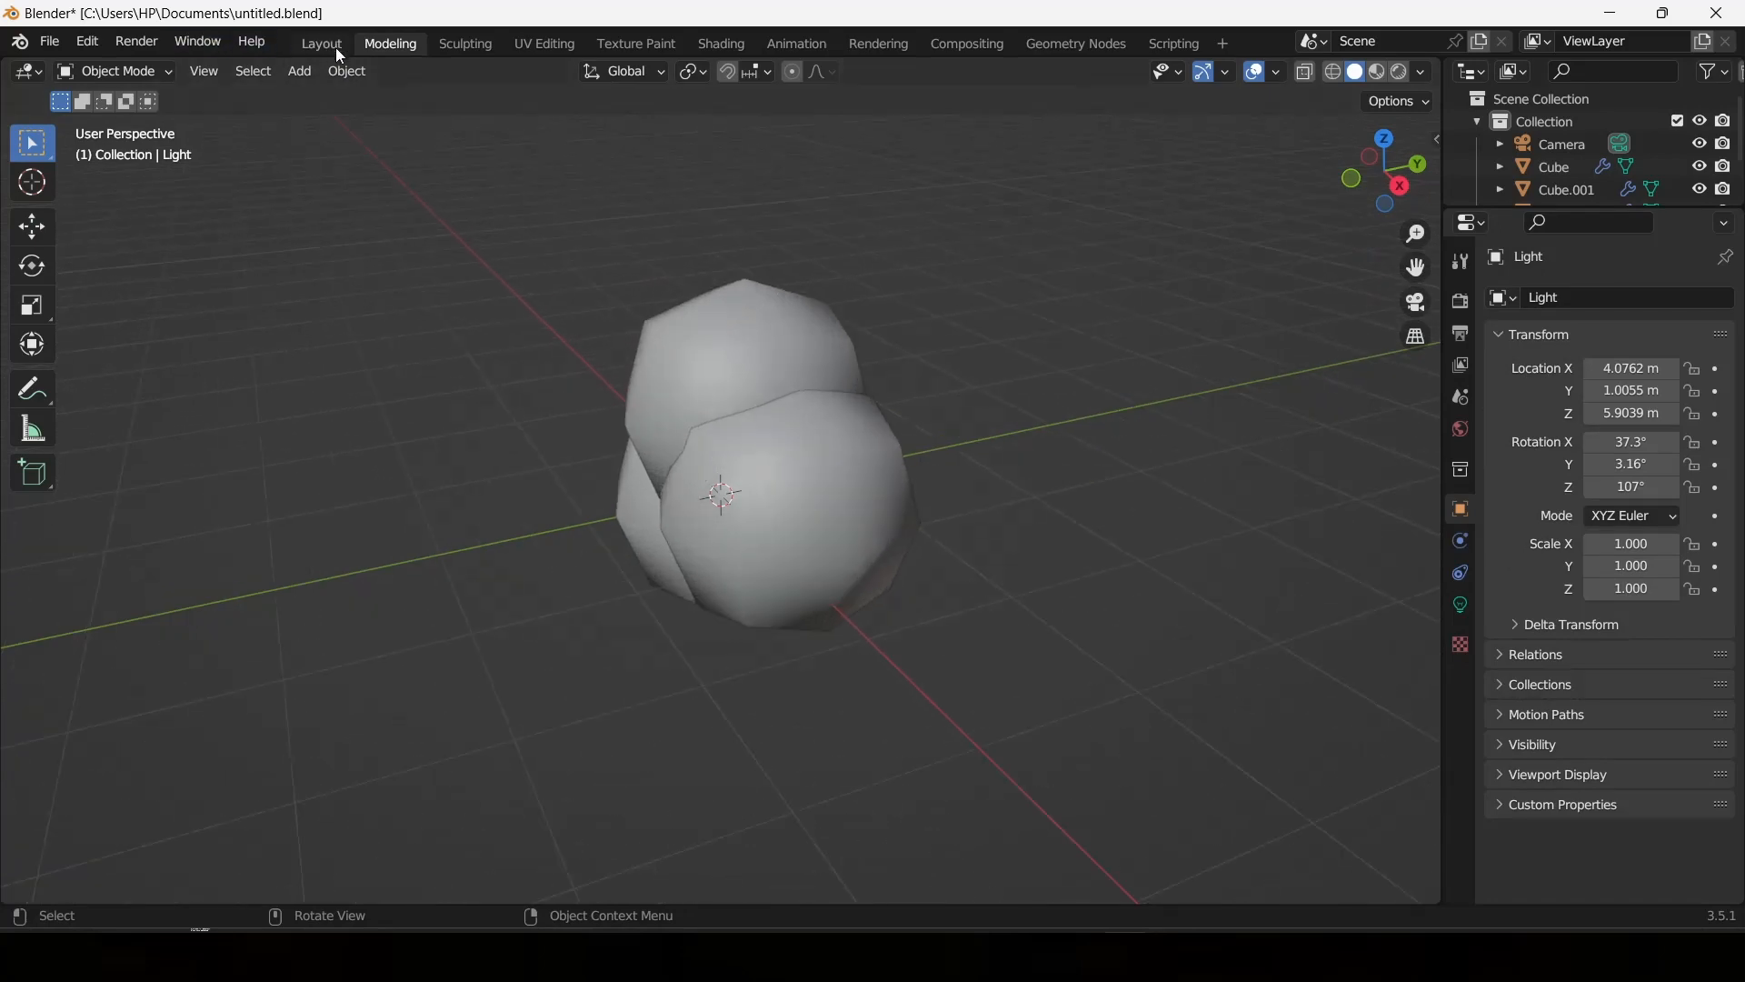
click(771, 421)
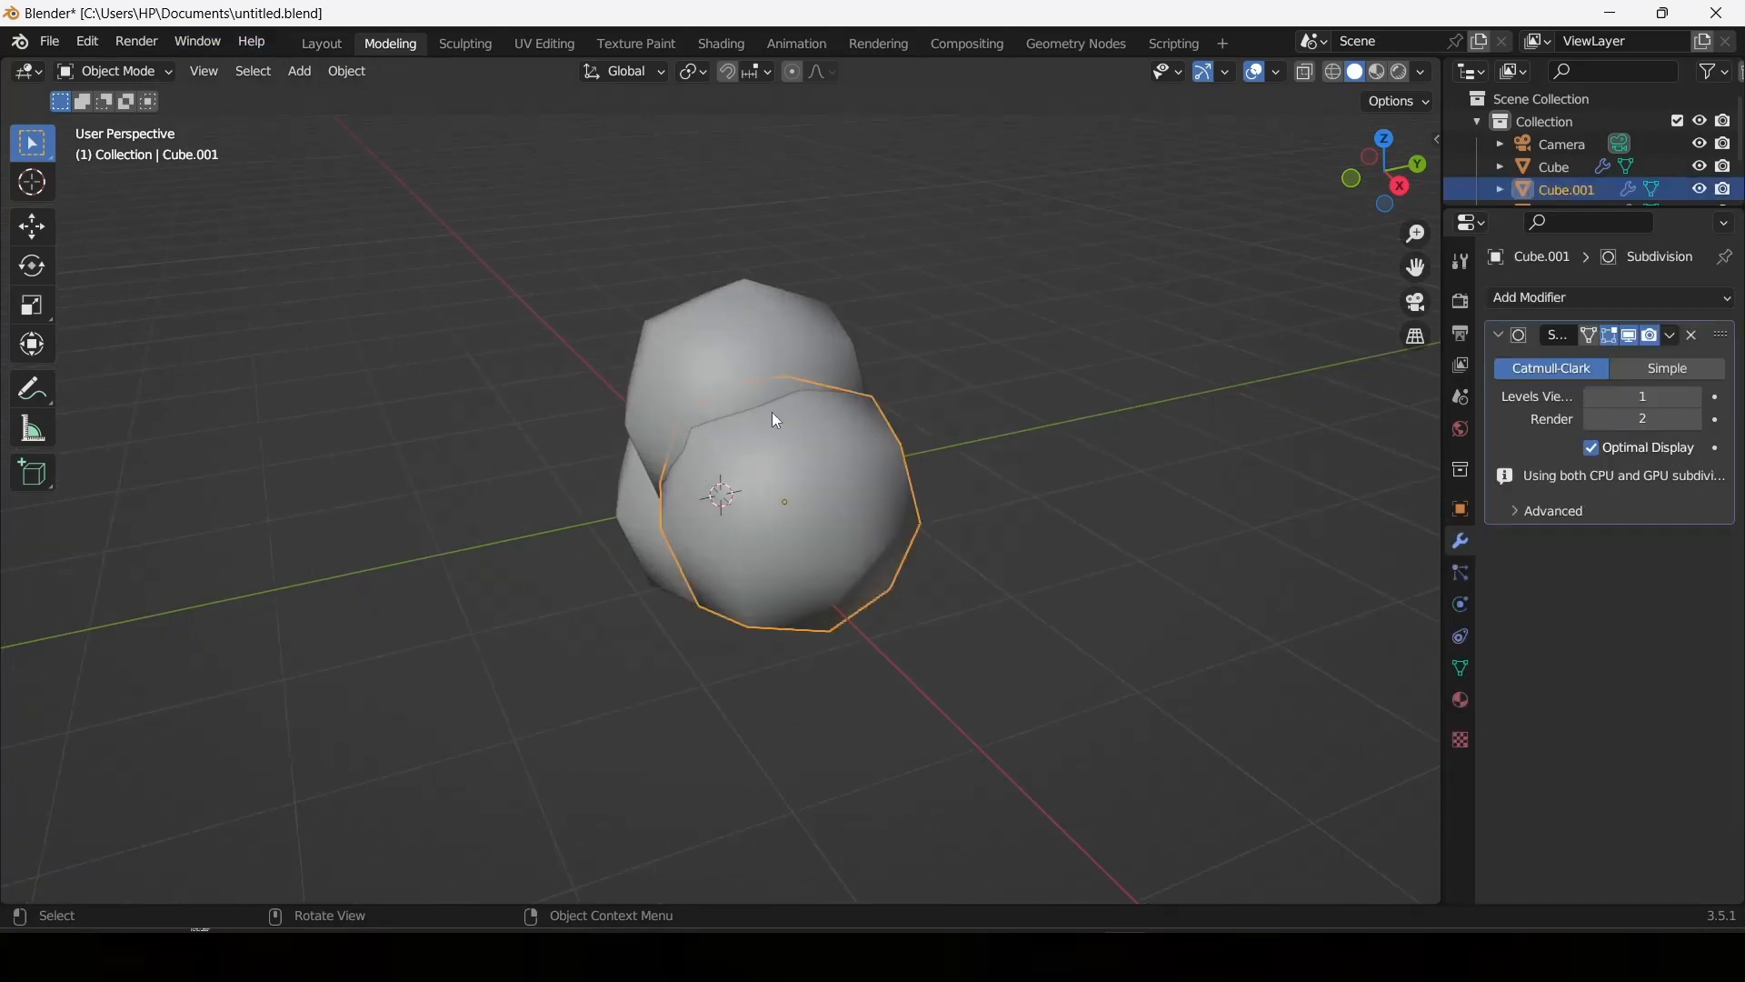
click(309, 46)
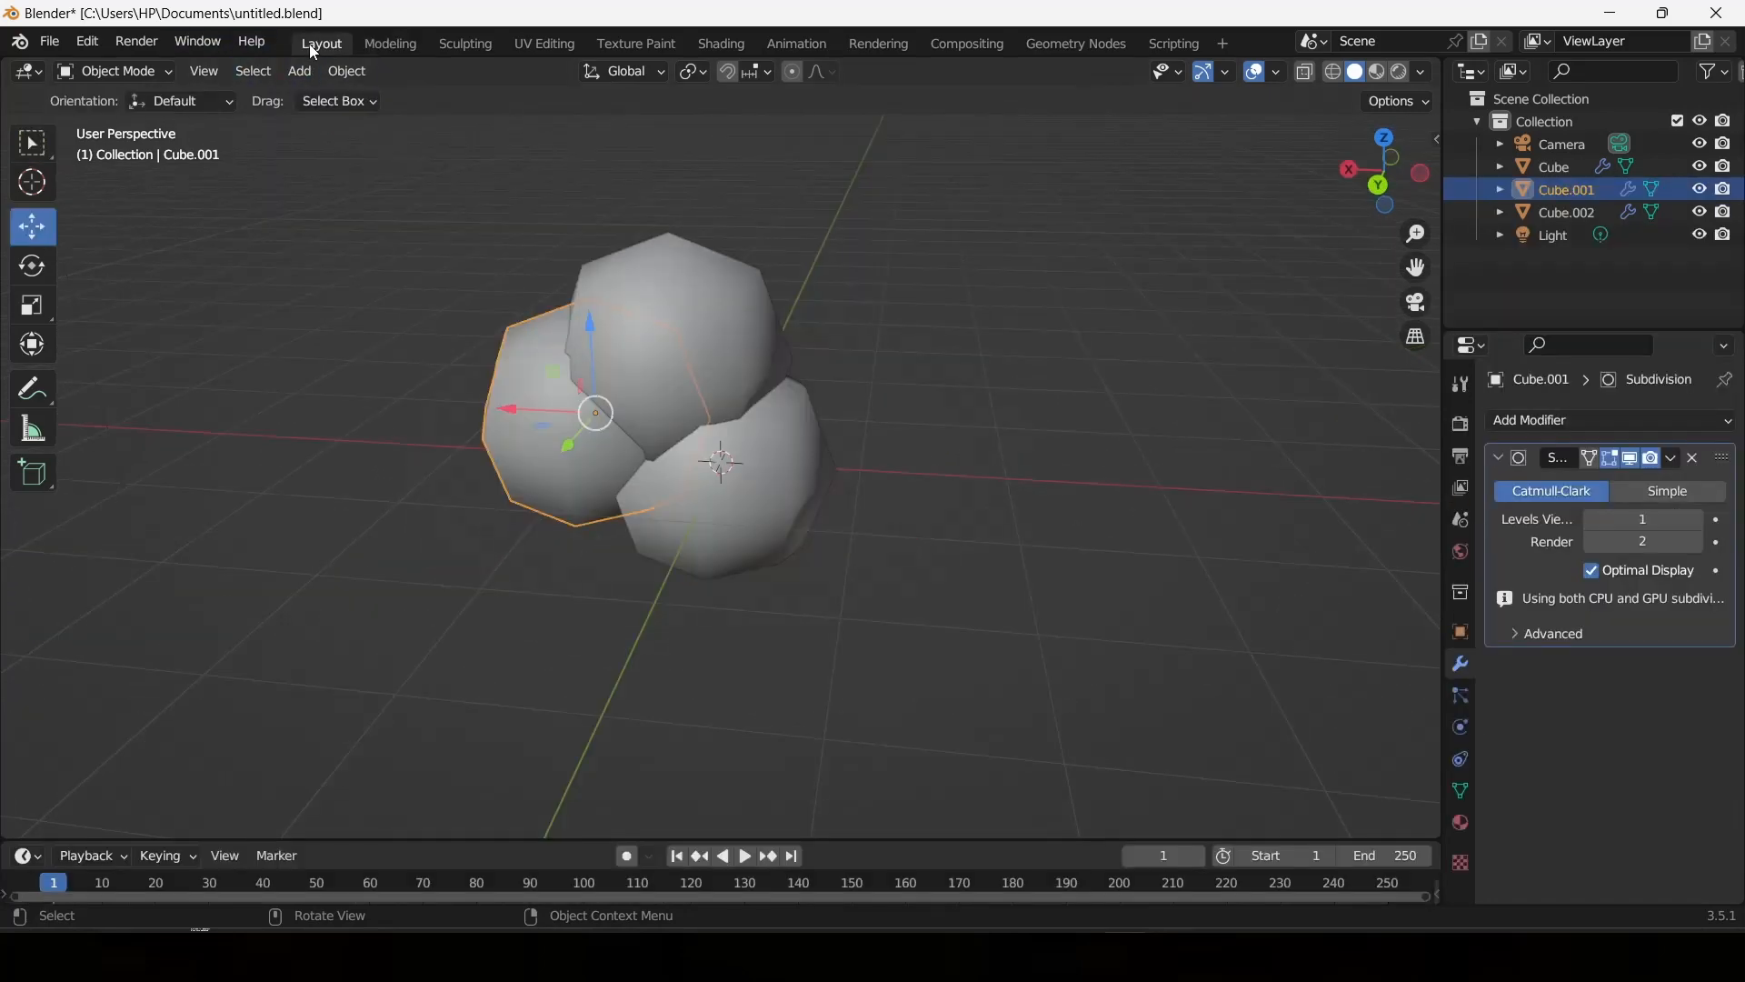
click(369, 47)
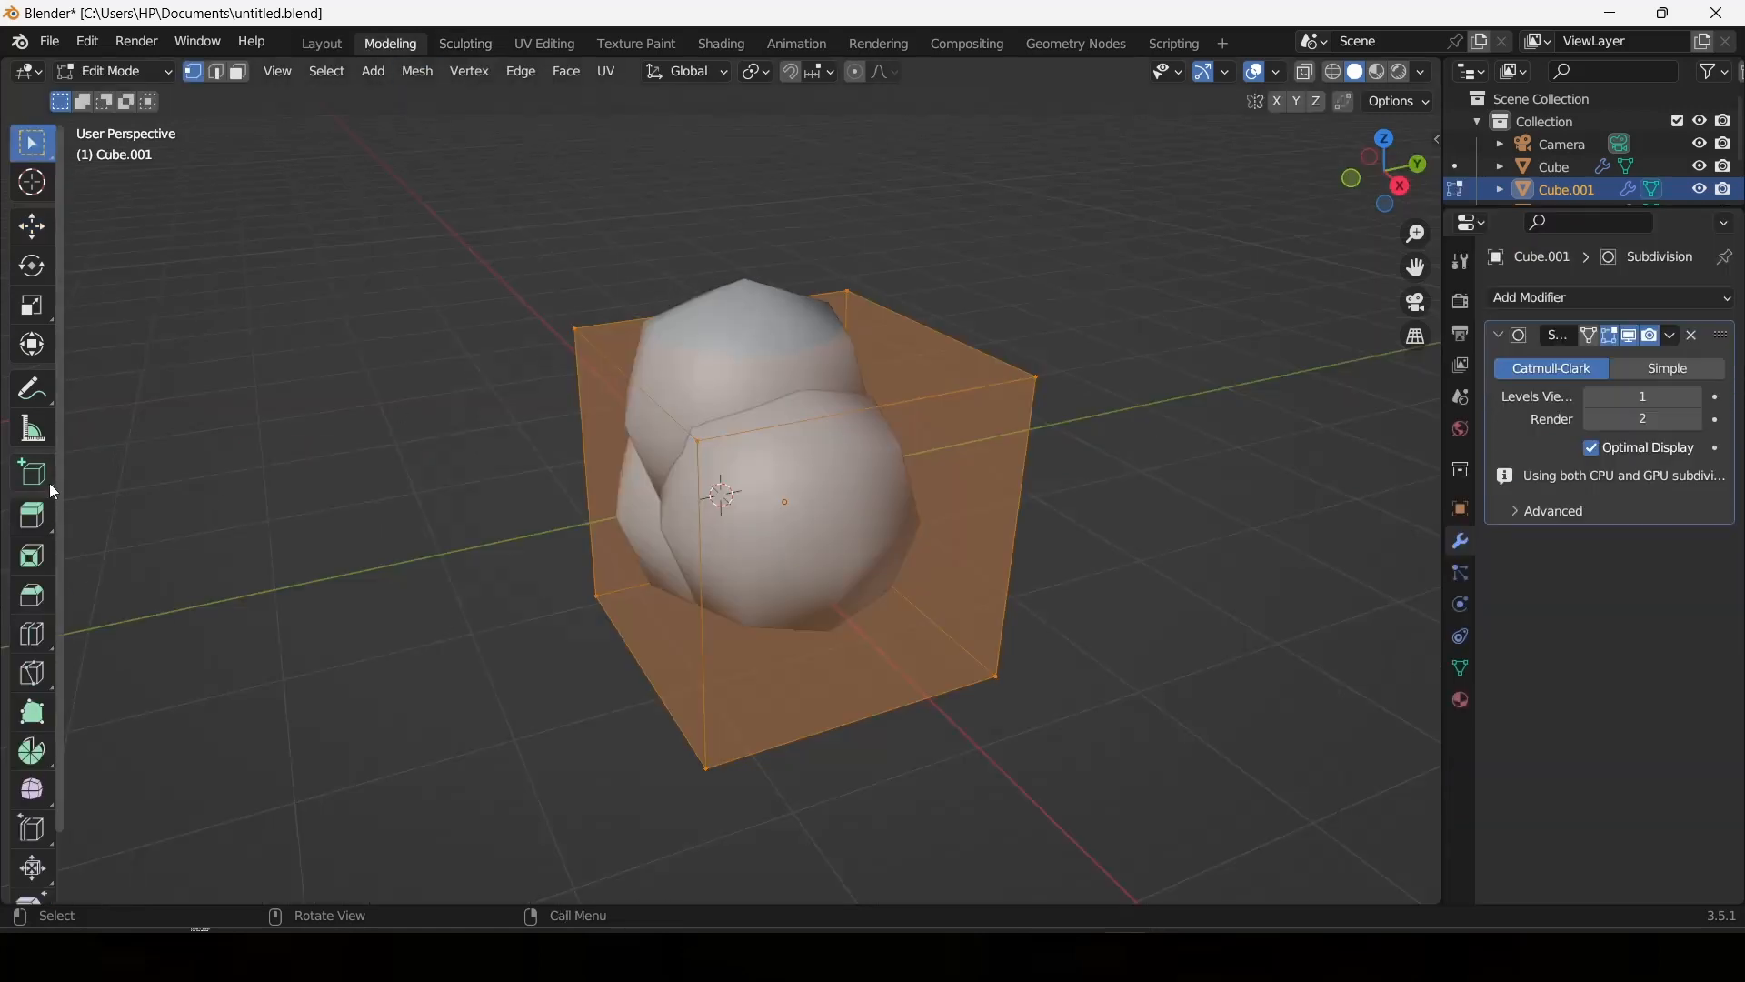
Try the Smooth tool on the Cube.001 mesh and return to the Layout workspace.
scroll(16, 800, down, 2)
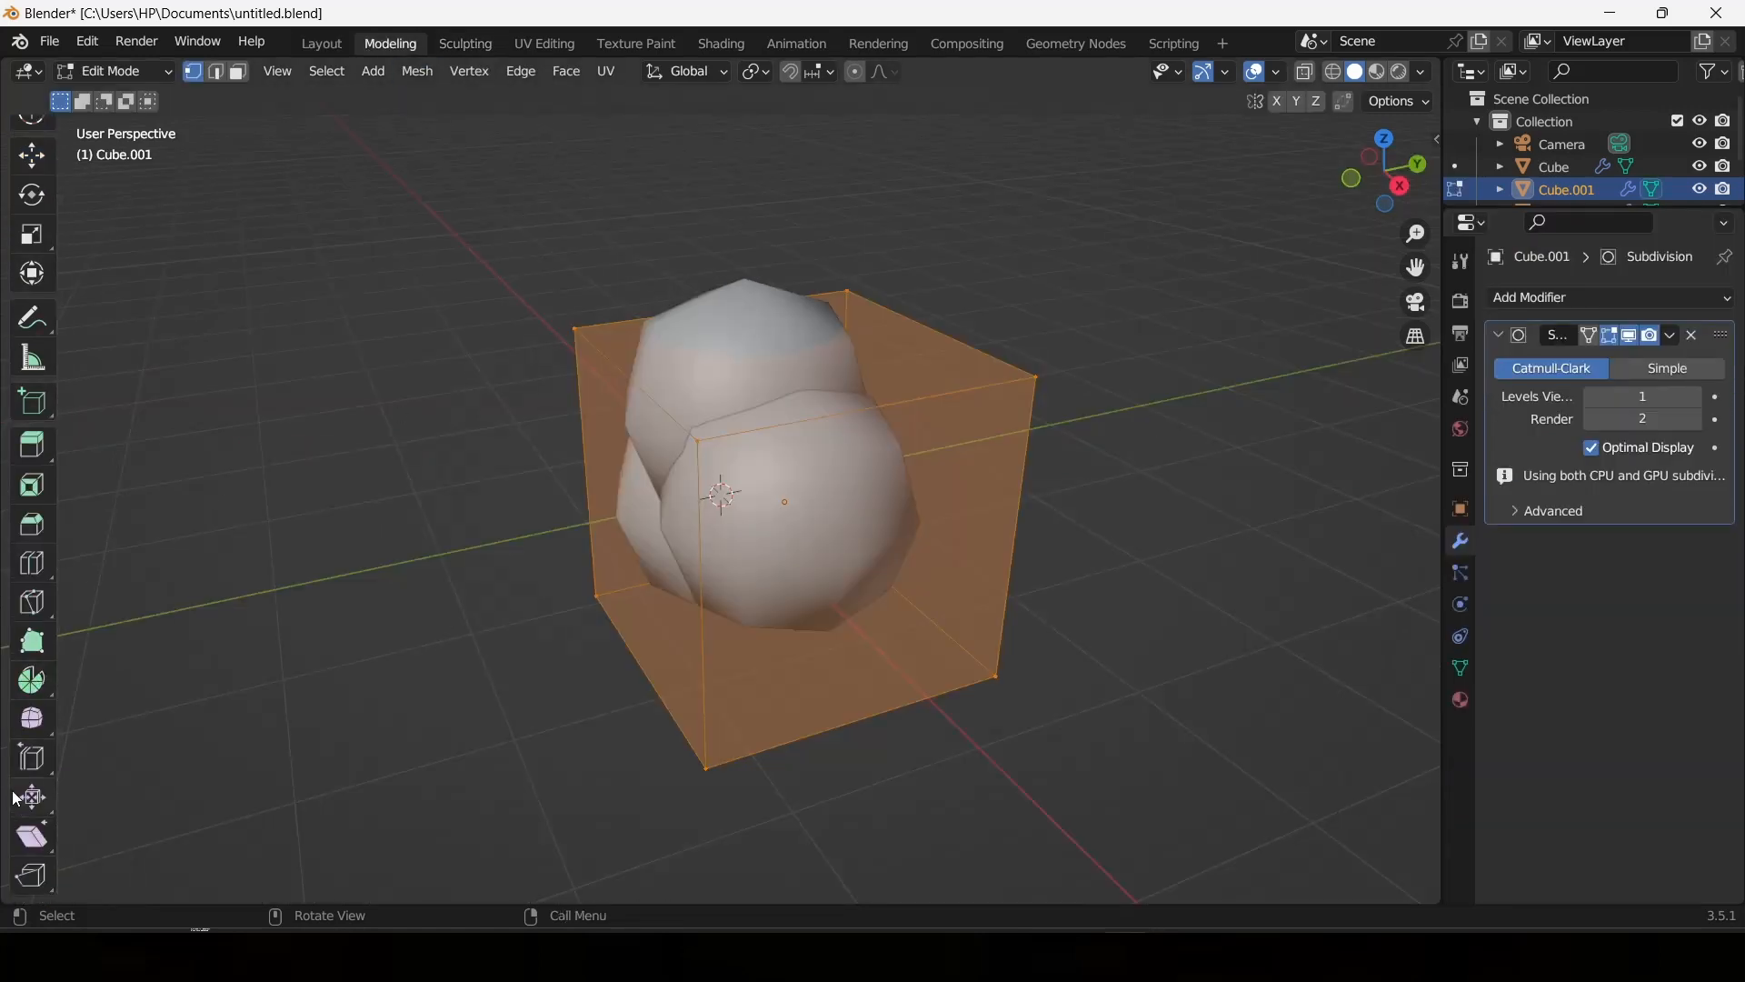
click(32, 718)
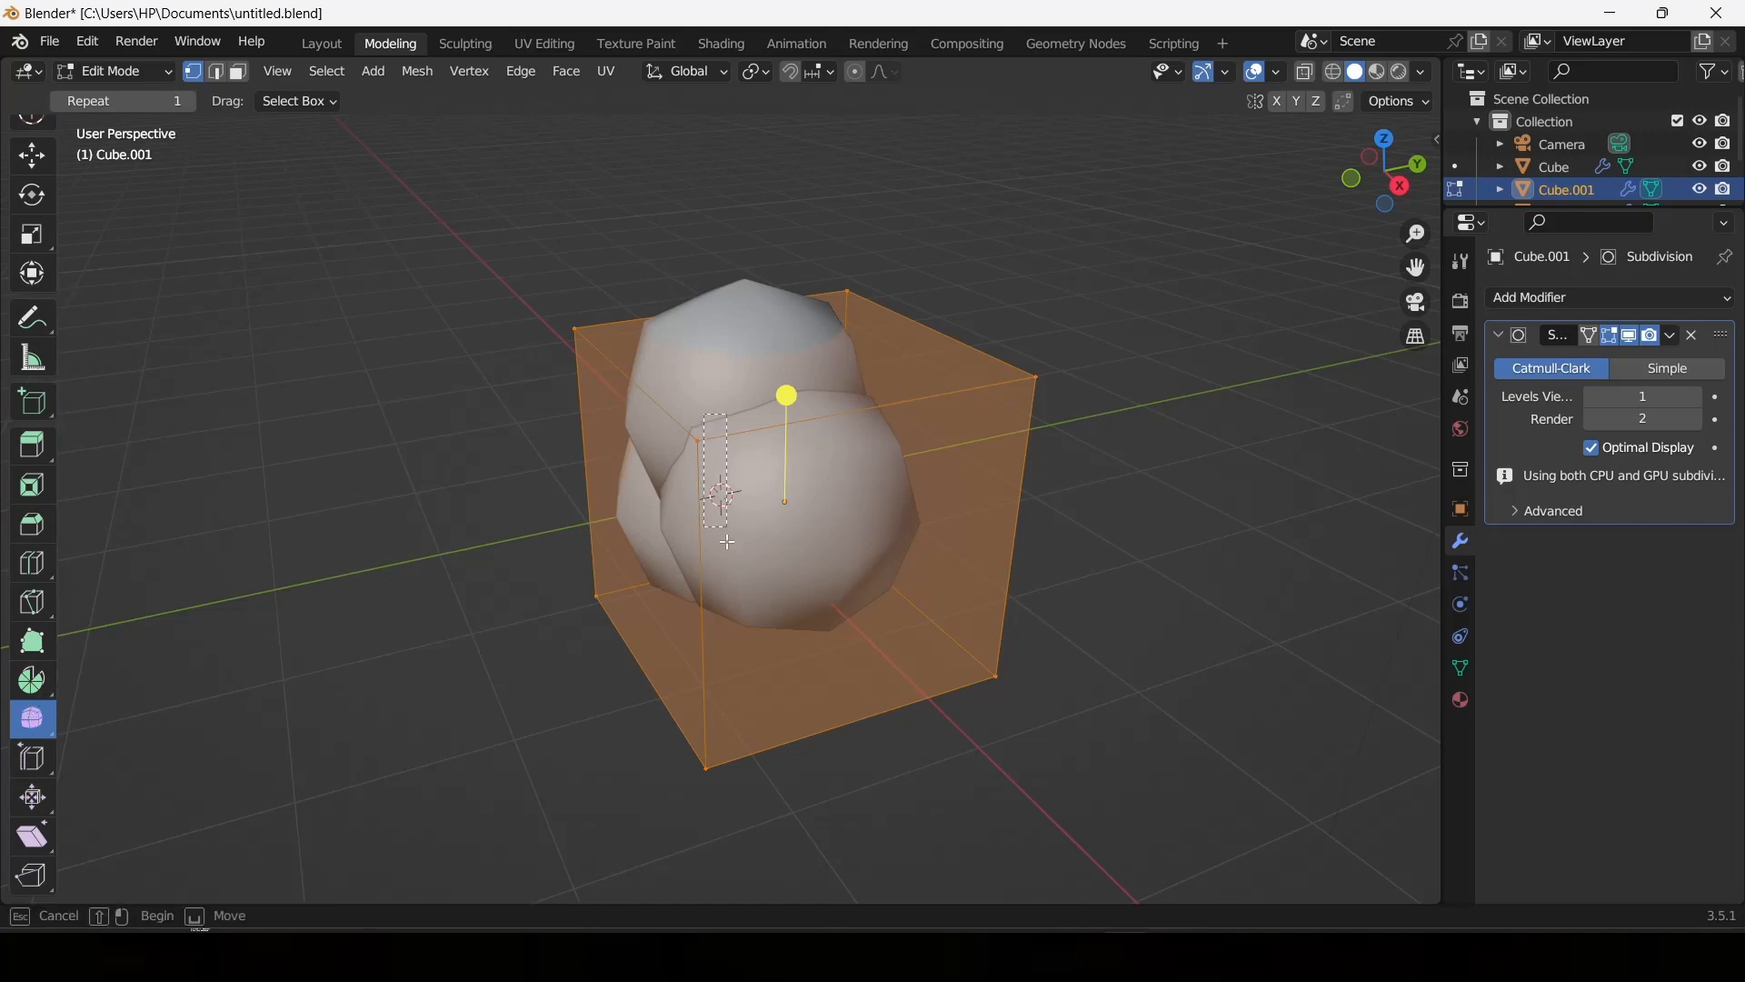
drag(728, 543, 709, 316)
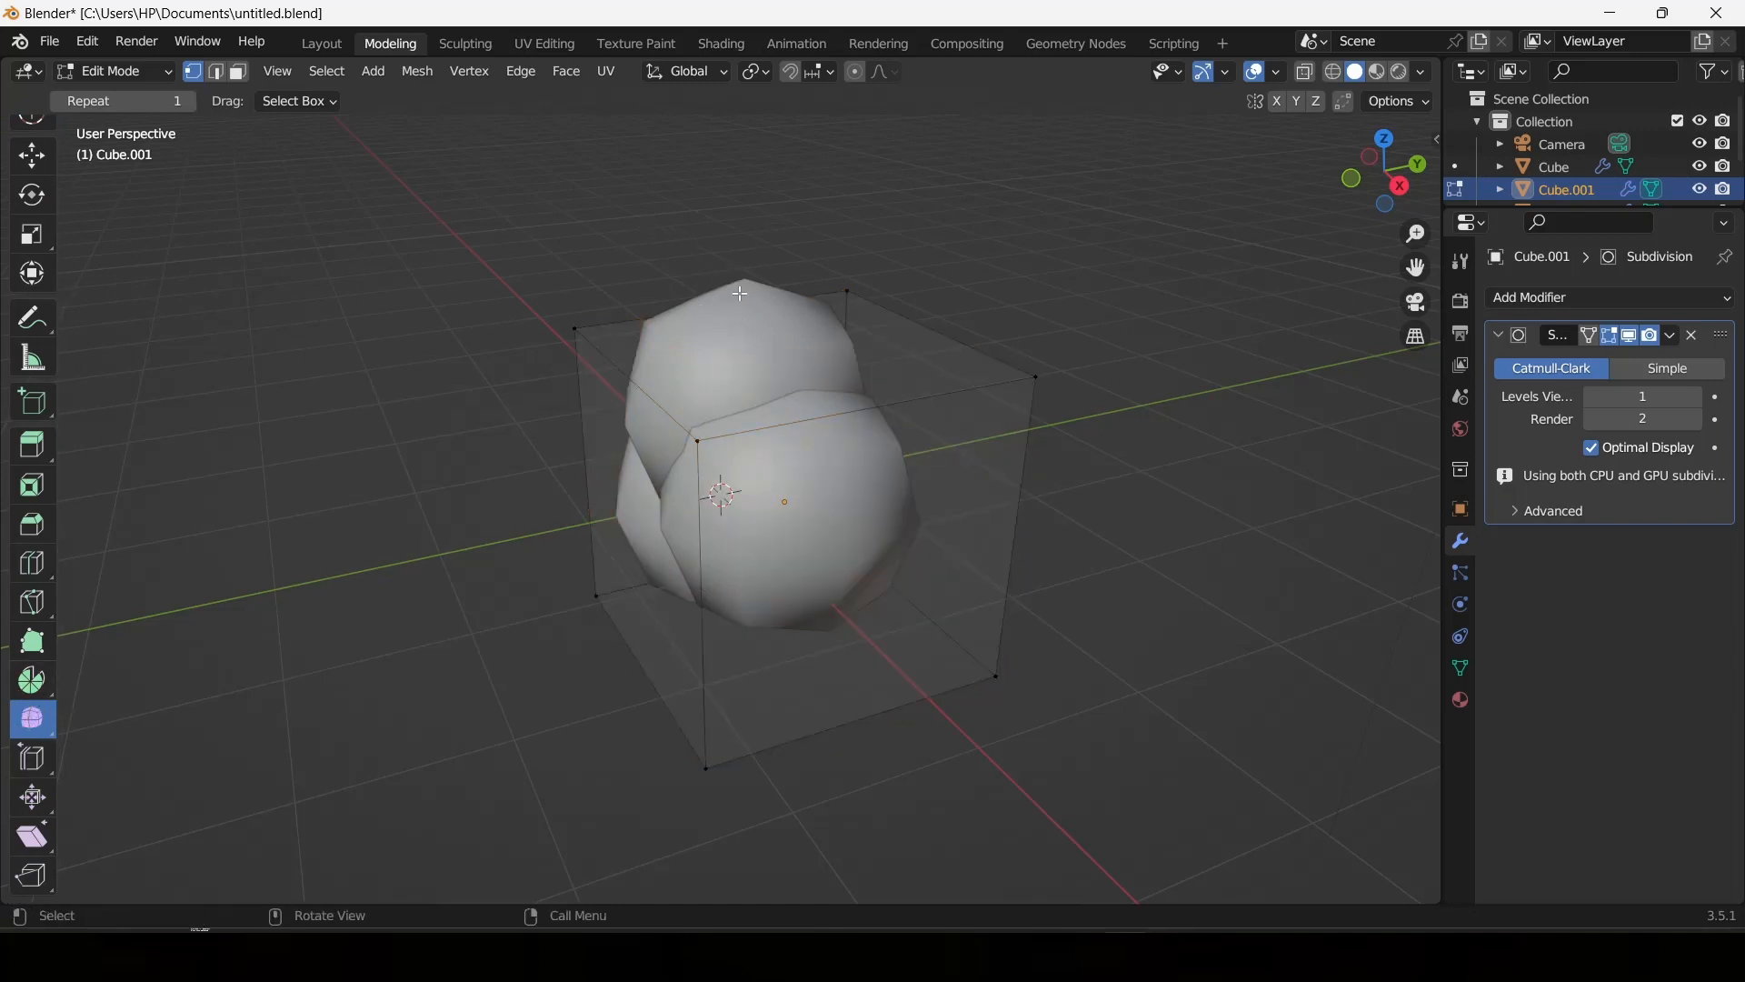
scroll(31, 313, up, 2)
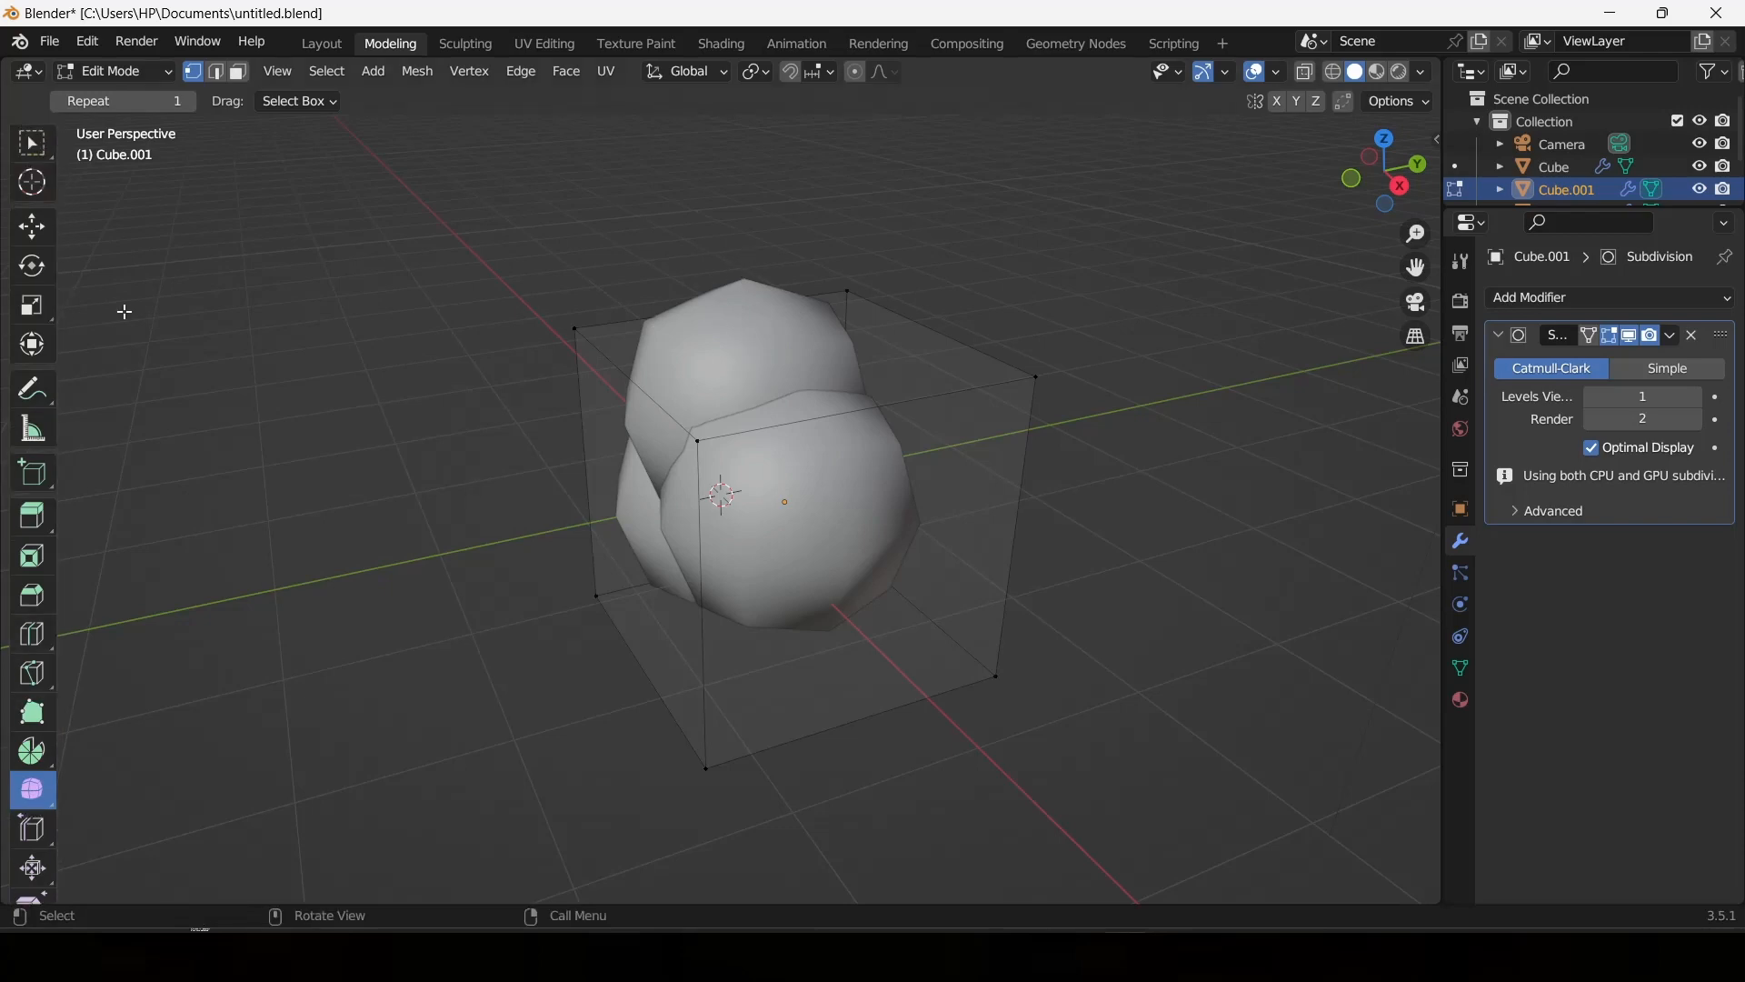
click(341, 45)
Examine the three-sphere tree crown in the Layout workspace from several sides.
middle_drag(891, 265, 525, 254)
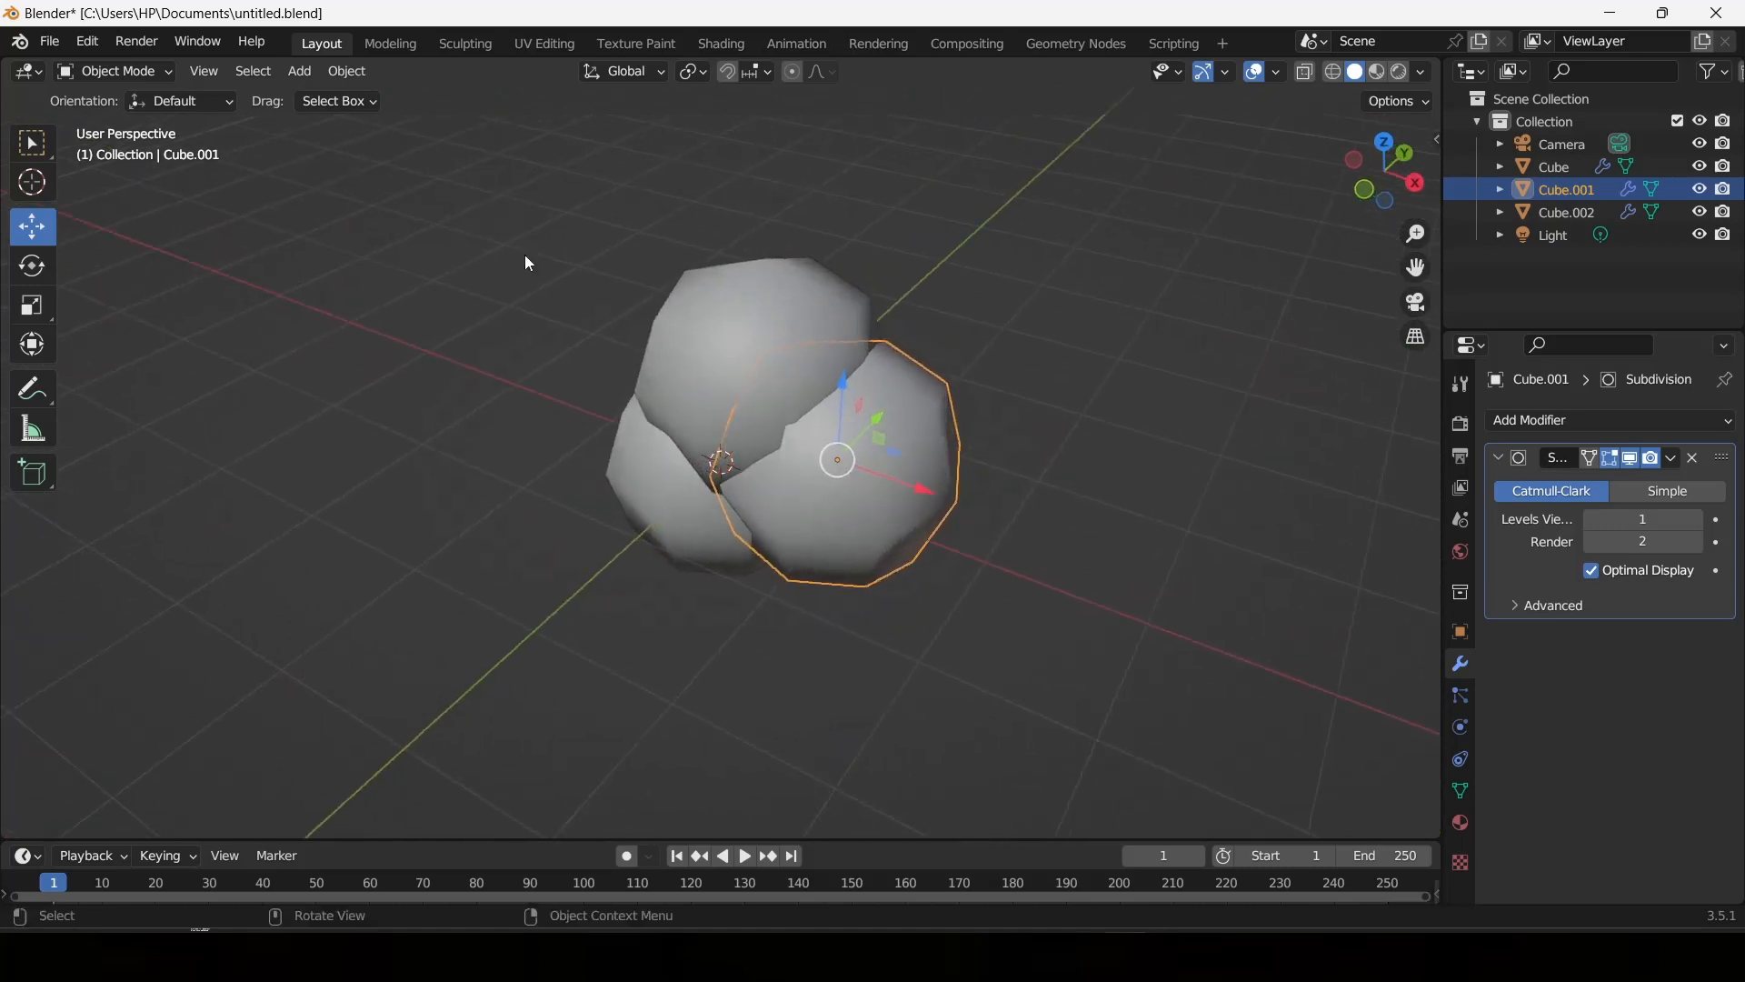
scroll(932, 362, up, 4)
scroll(1055, 319, down, 6)
right_click(1055, 319)
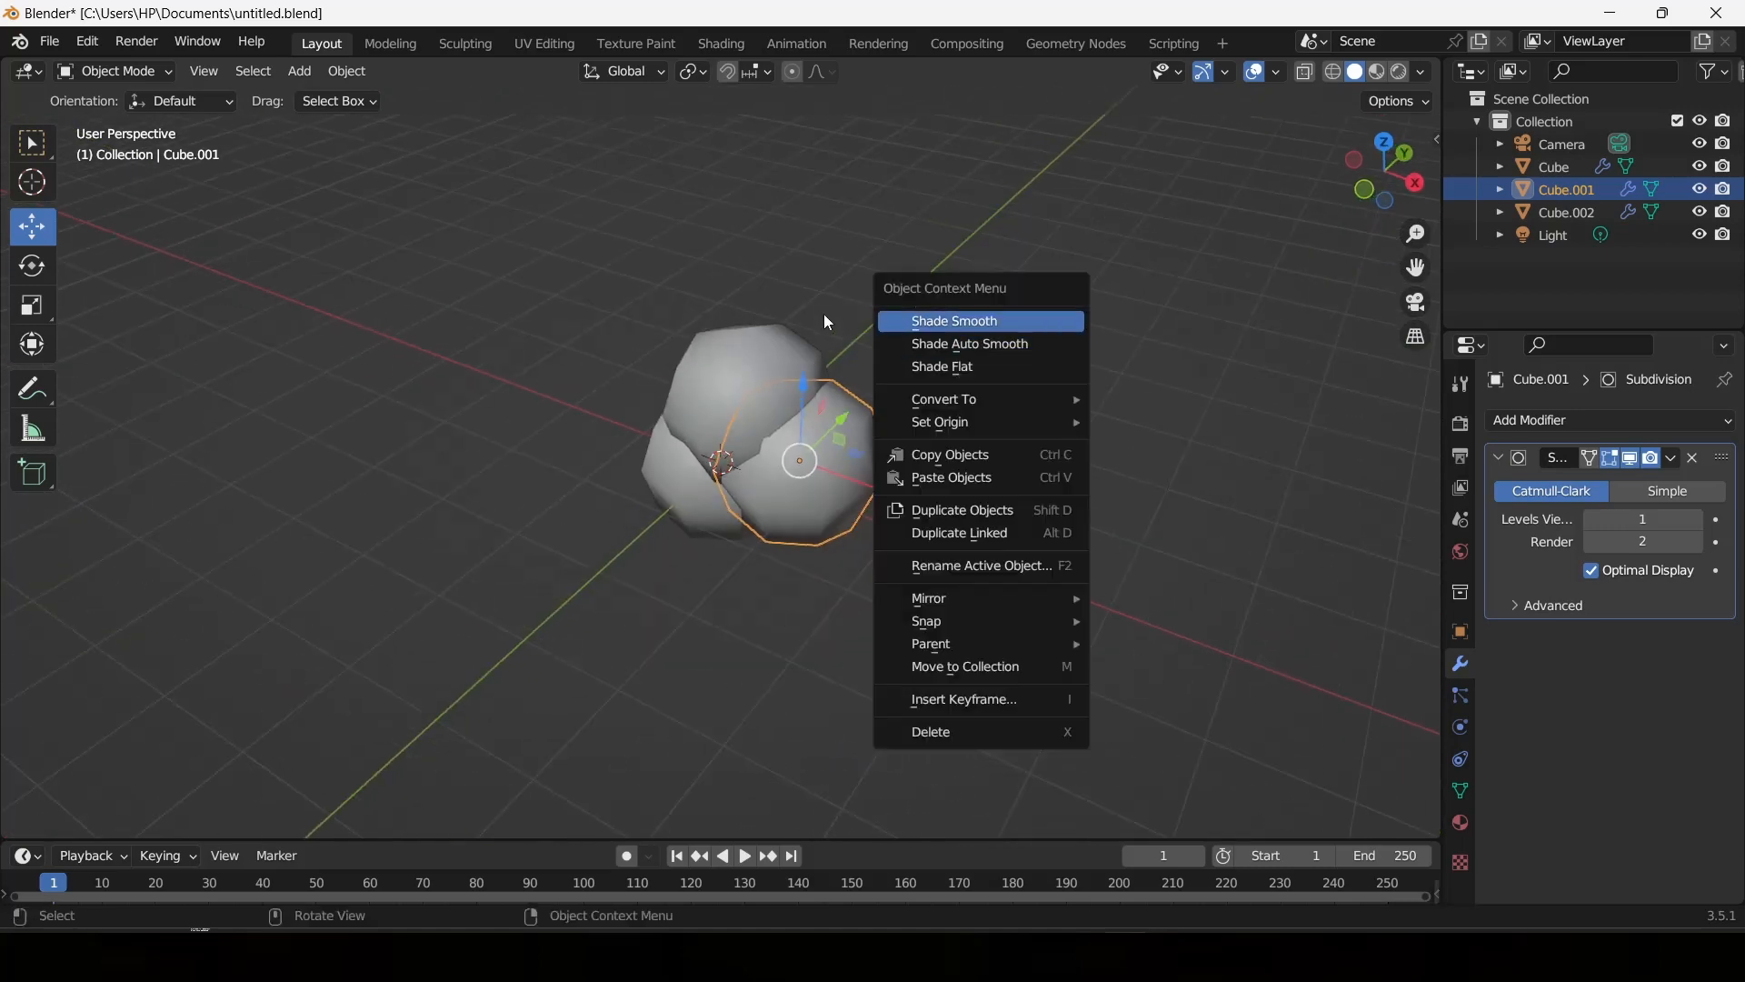
click(824, 314)
middle_drag(951, 271, 409, 220)
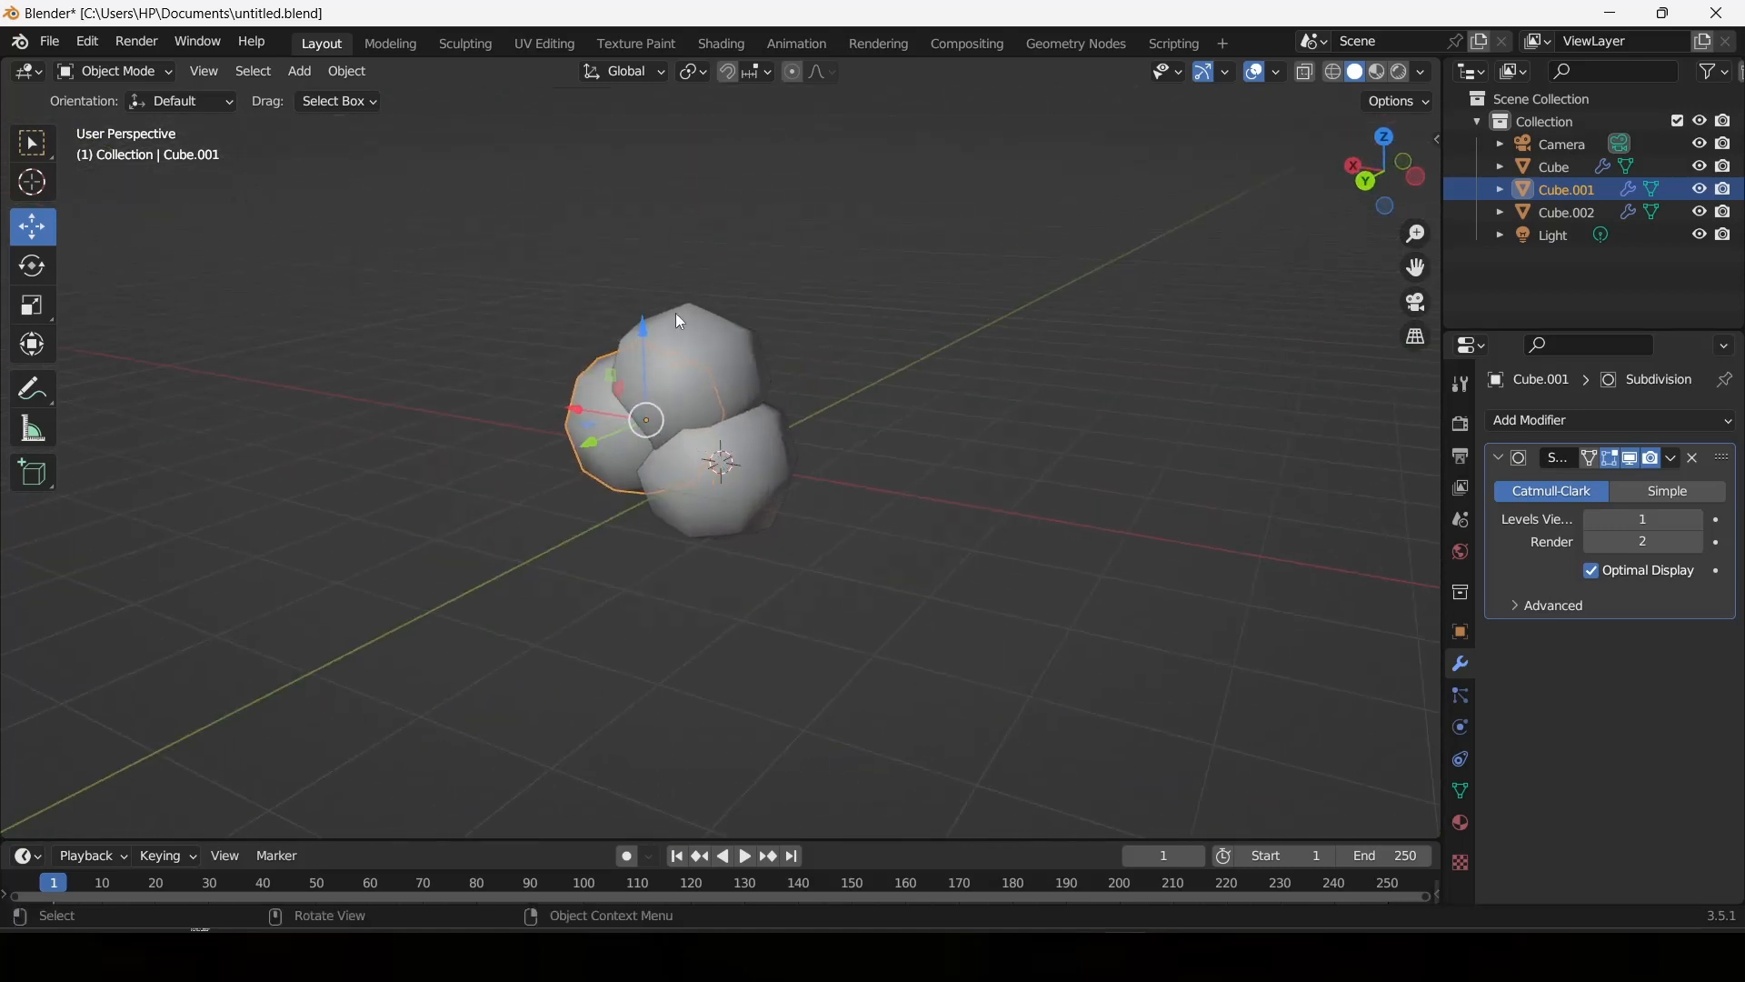
middle_drag(677, 316, 1251, 350)
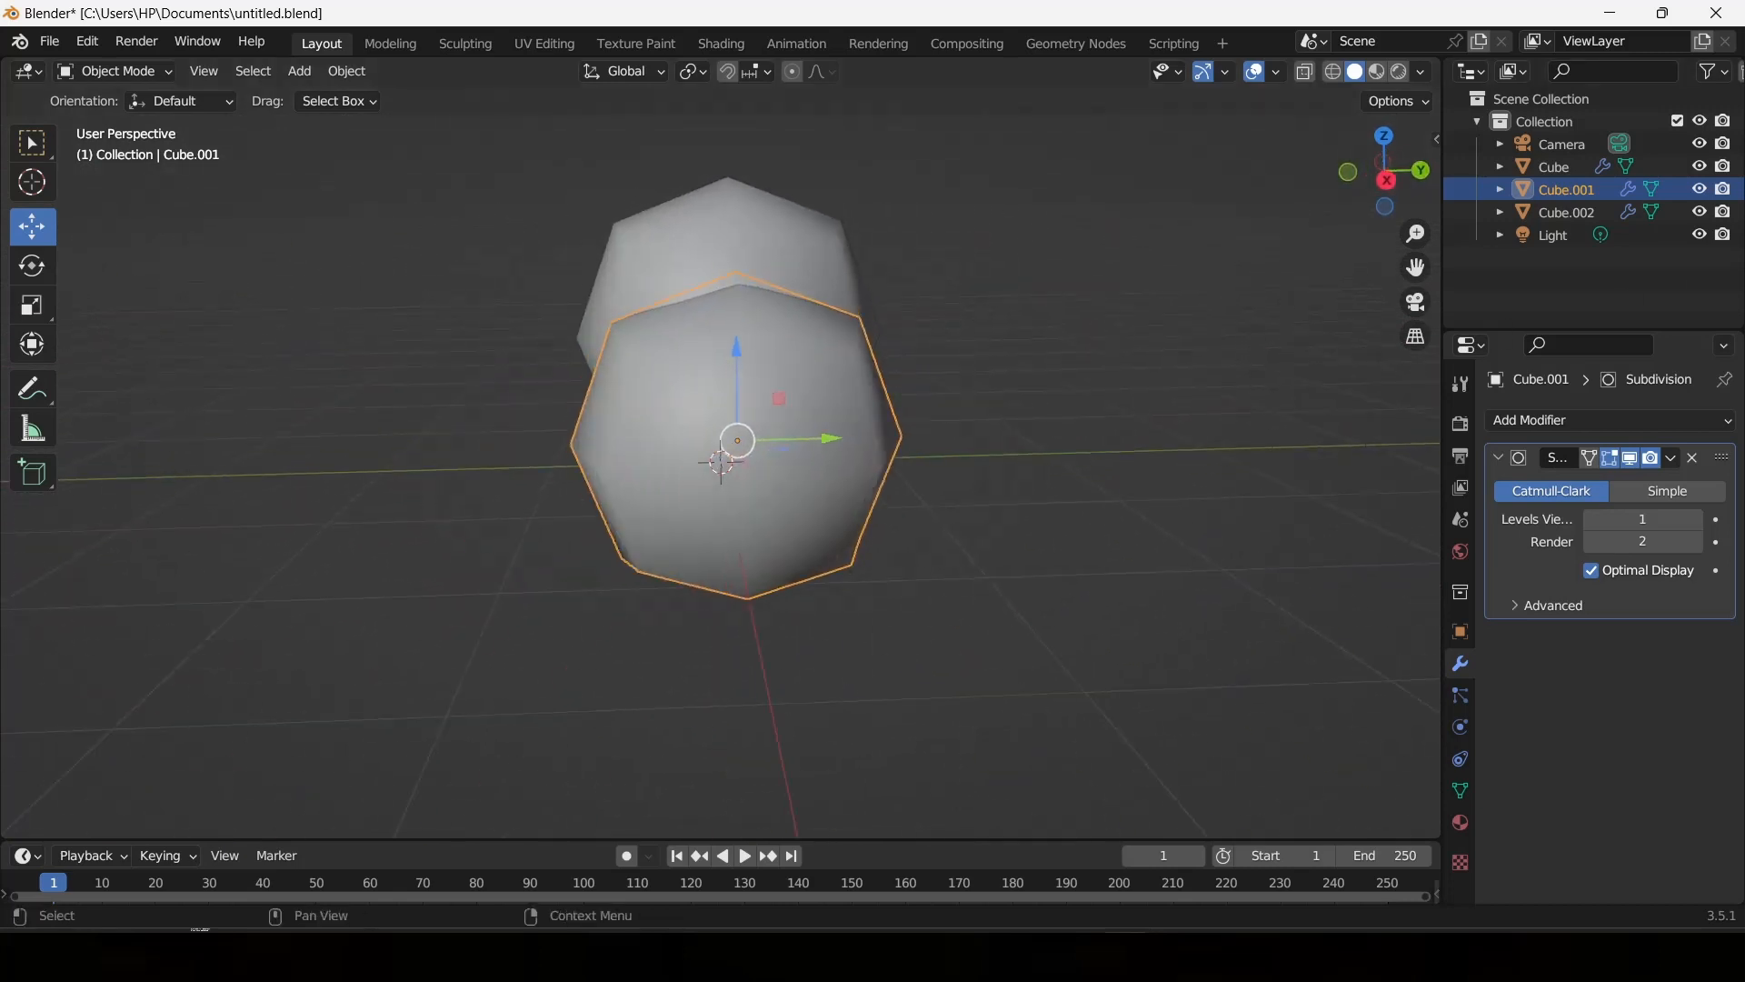